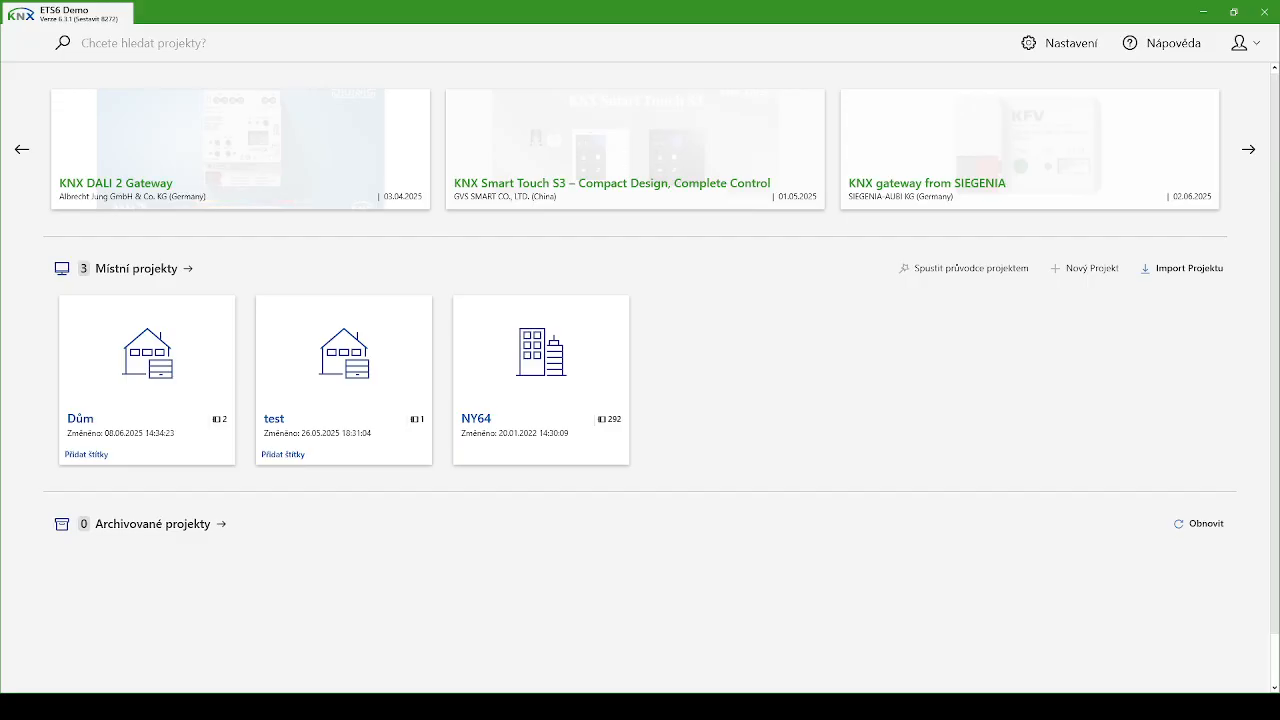
# Open the Dům project and show the group objects of device 1.1.2 in Technická místnost
pyautogui.click(145, 382)
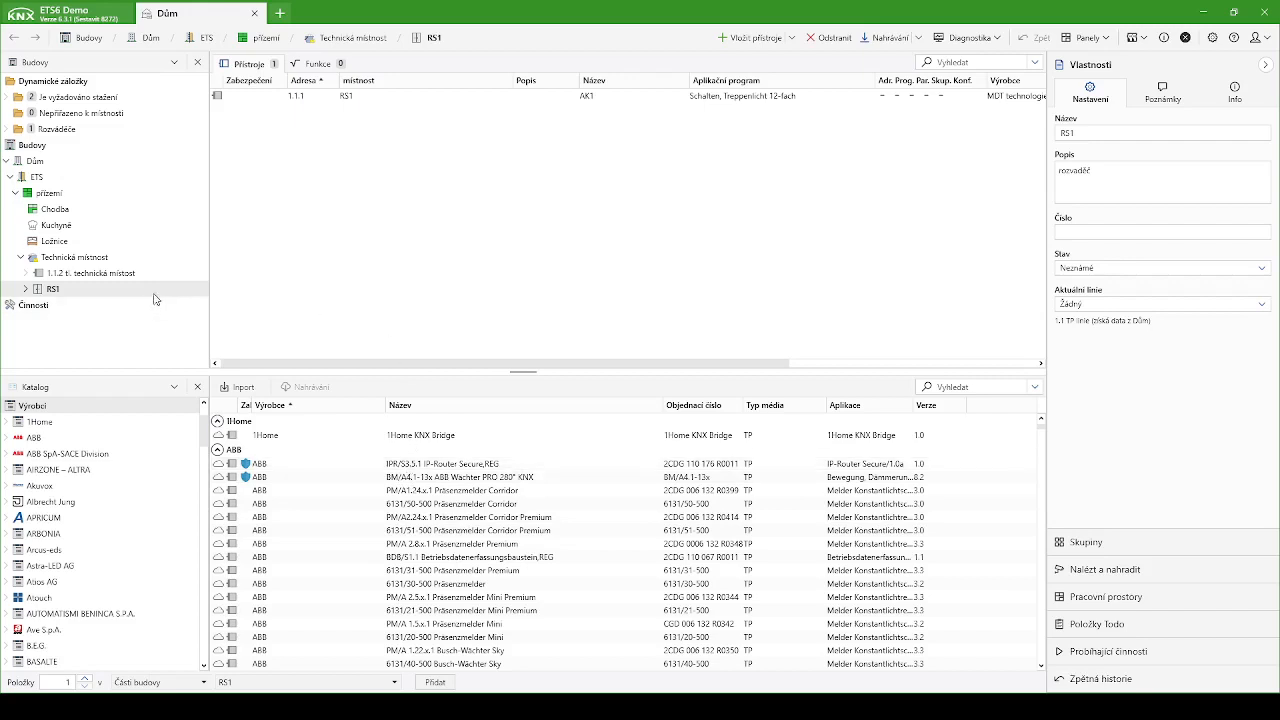
pyautogui.click(80, 275)
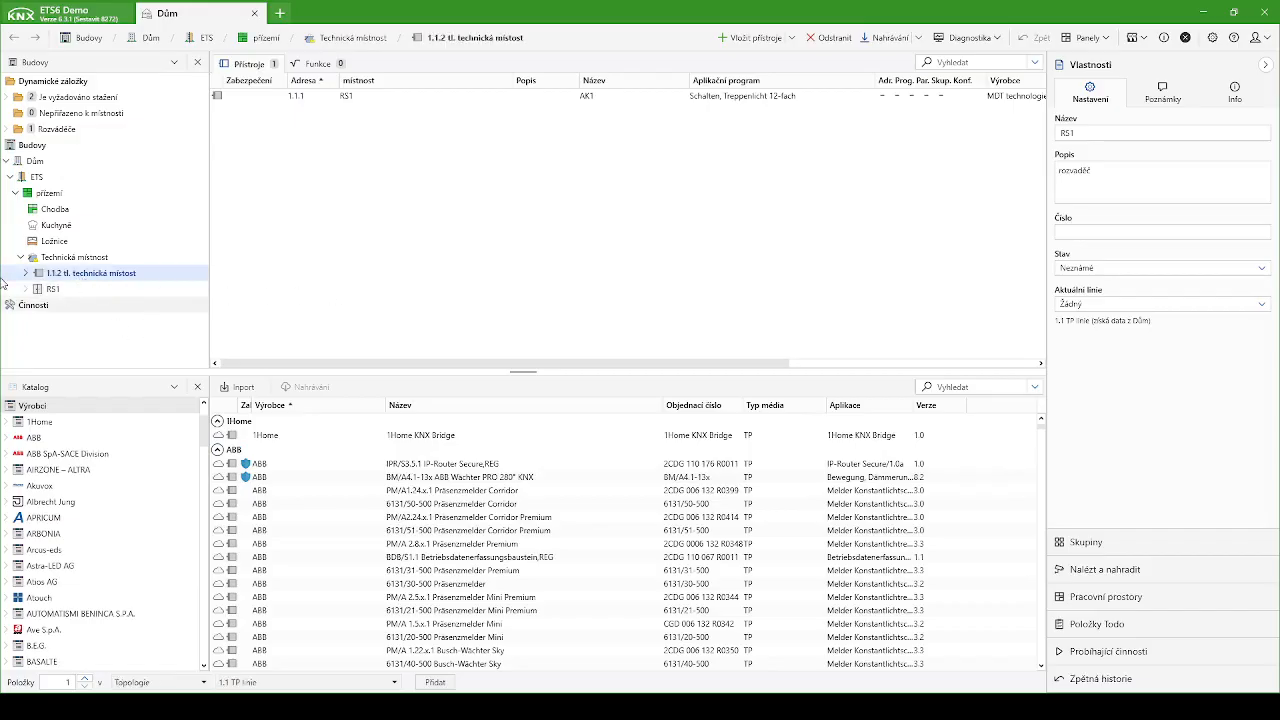
pyautogui.click(85, 274)
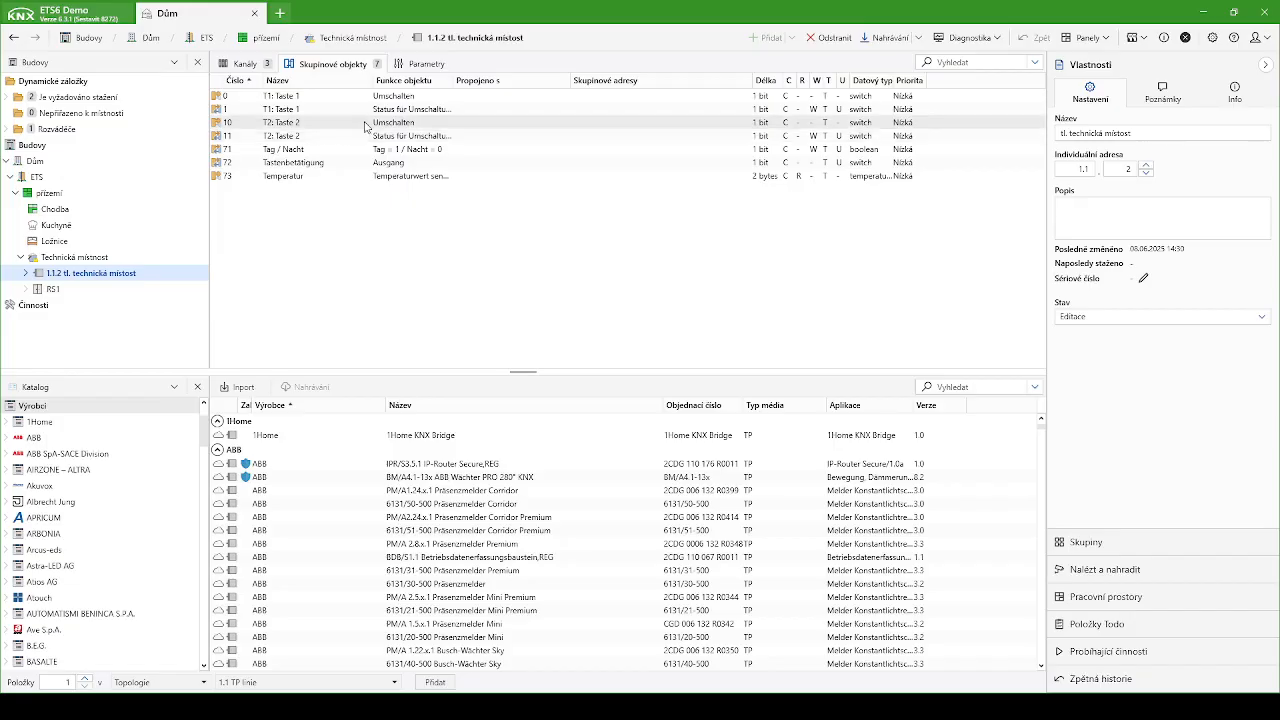
# Examine the device's T1, T2, Tag / Nacht and Temperatur group objects, widening the Funkce objektu column to read the full function names
pyautogui.click(324, 95)
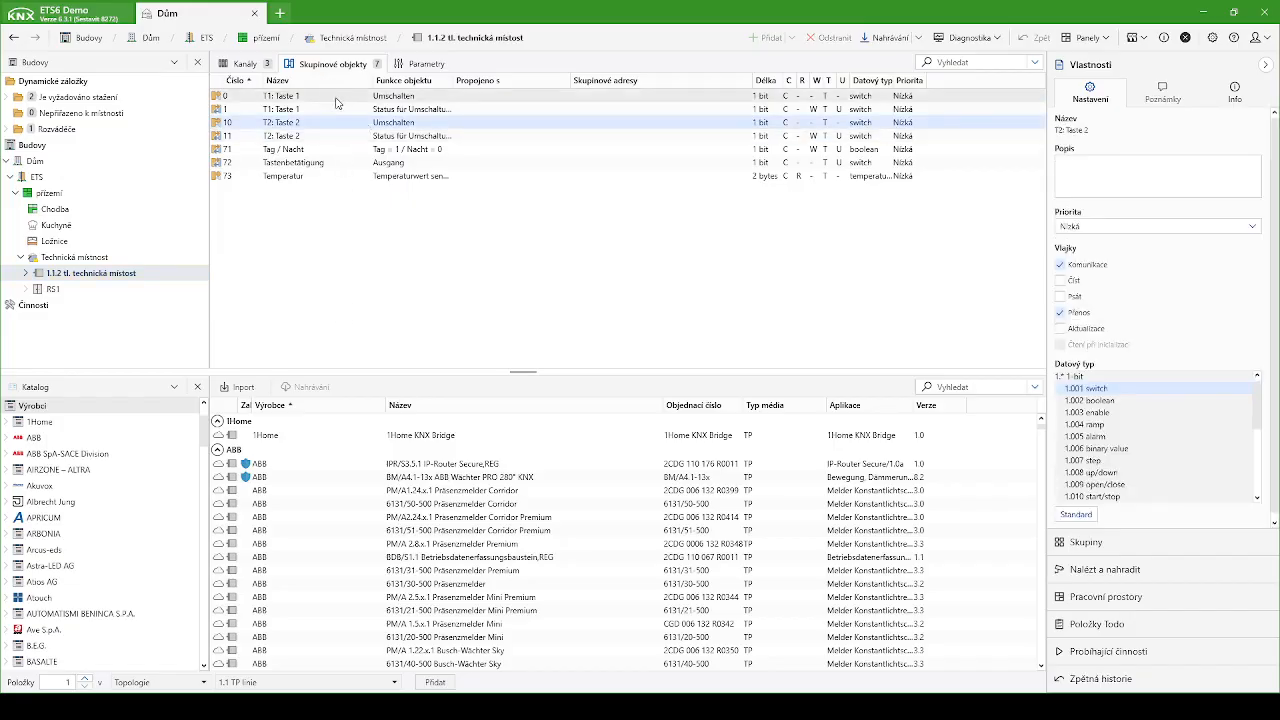
pyautogui.click(346, 124)
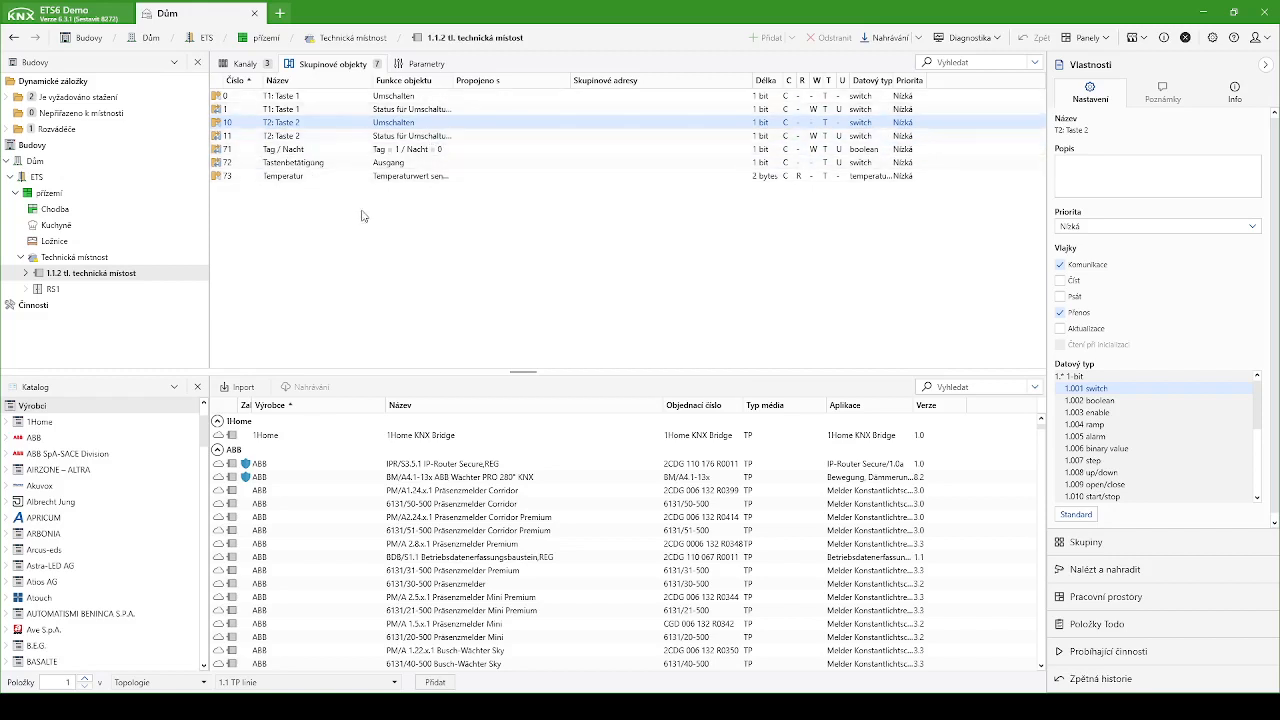
pyautogui.click(292, 150)
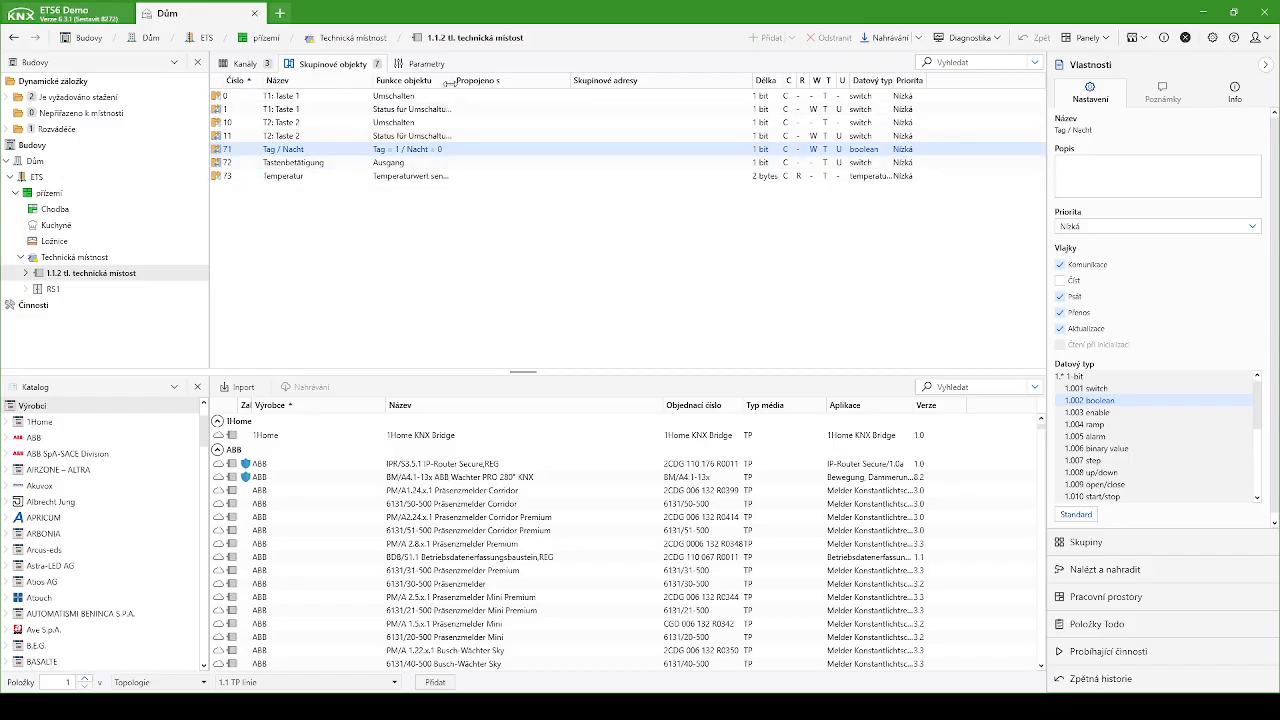
pyautogui.moveTo(450, 84); pyautogui.dragTo(491, 85)
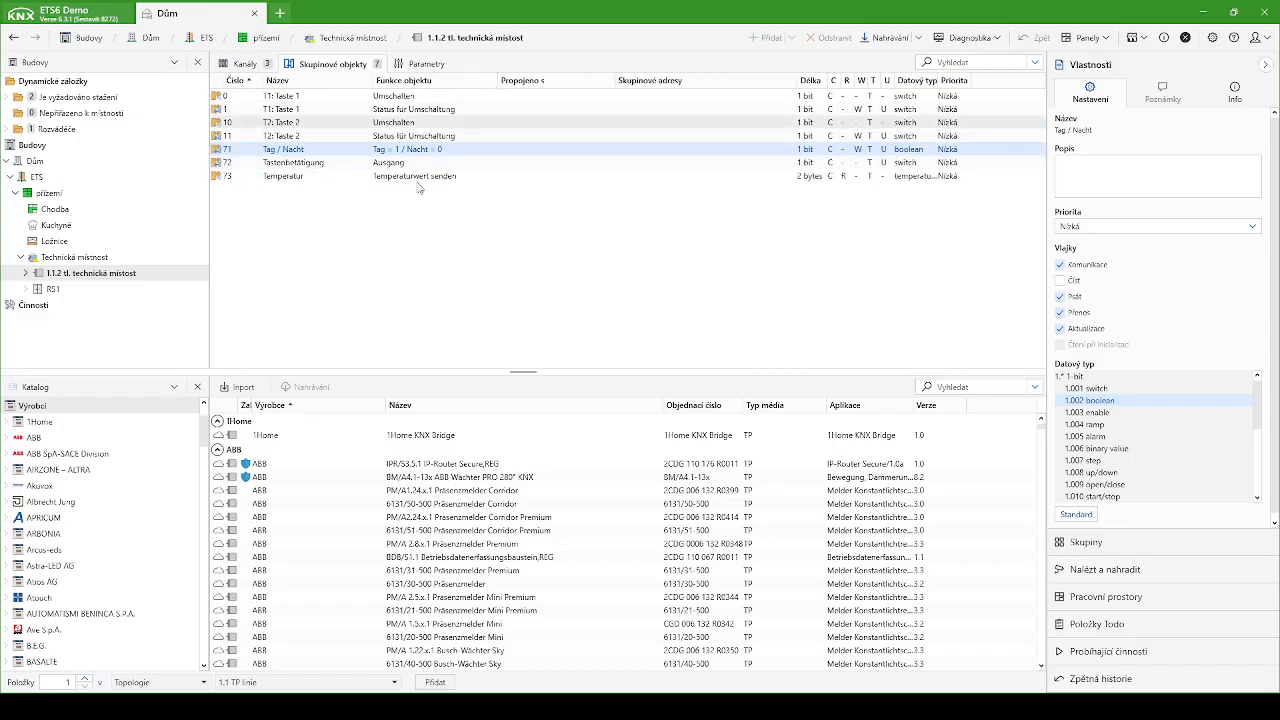
pyautogui.click(323, 180)
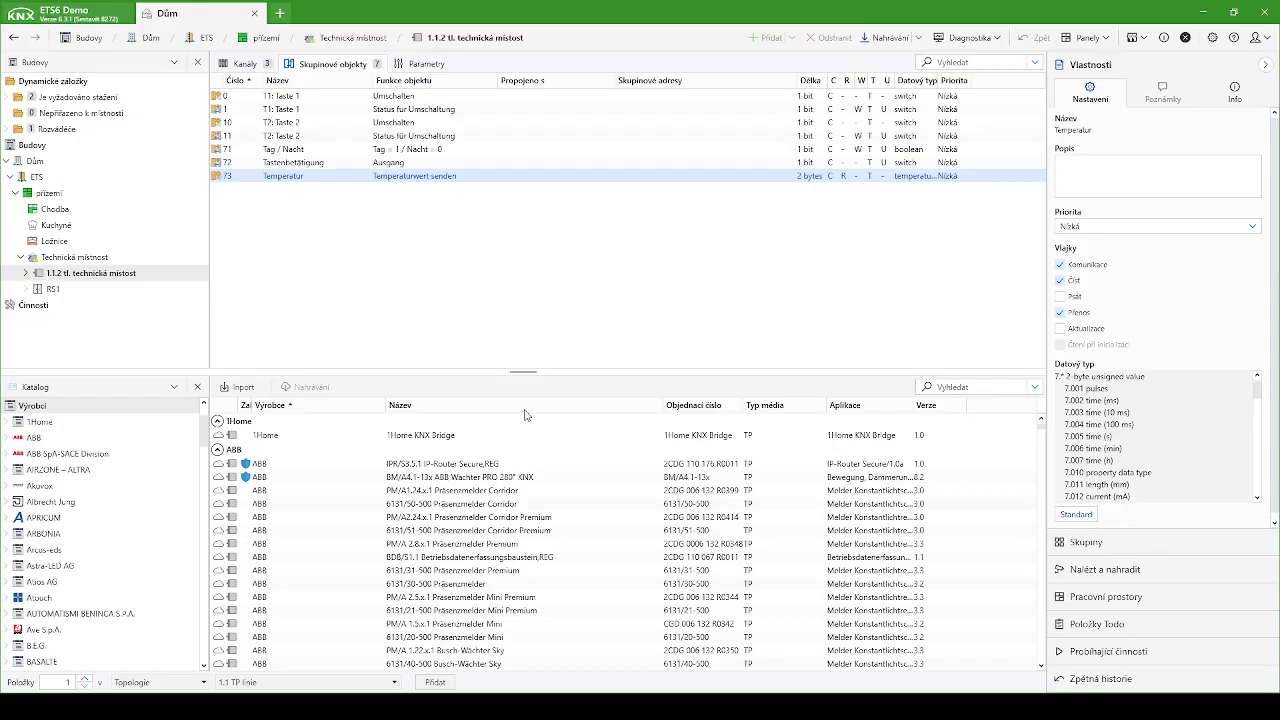
# Close the catalog and set the device's "In Betrieb" zyklisch senden parameter to 2 h
pyautogui.click(197, 391)
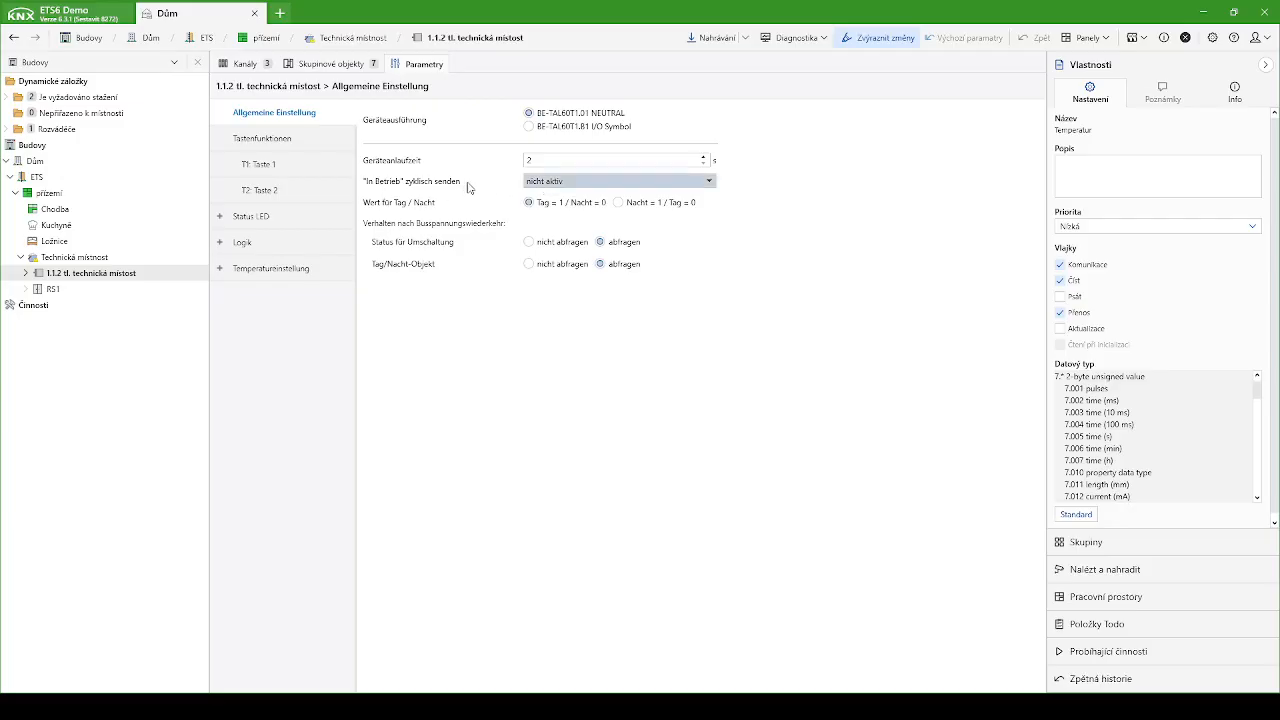
pyautogui.click(562, 305)
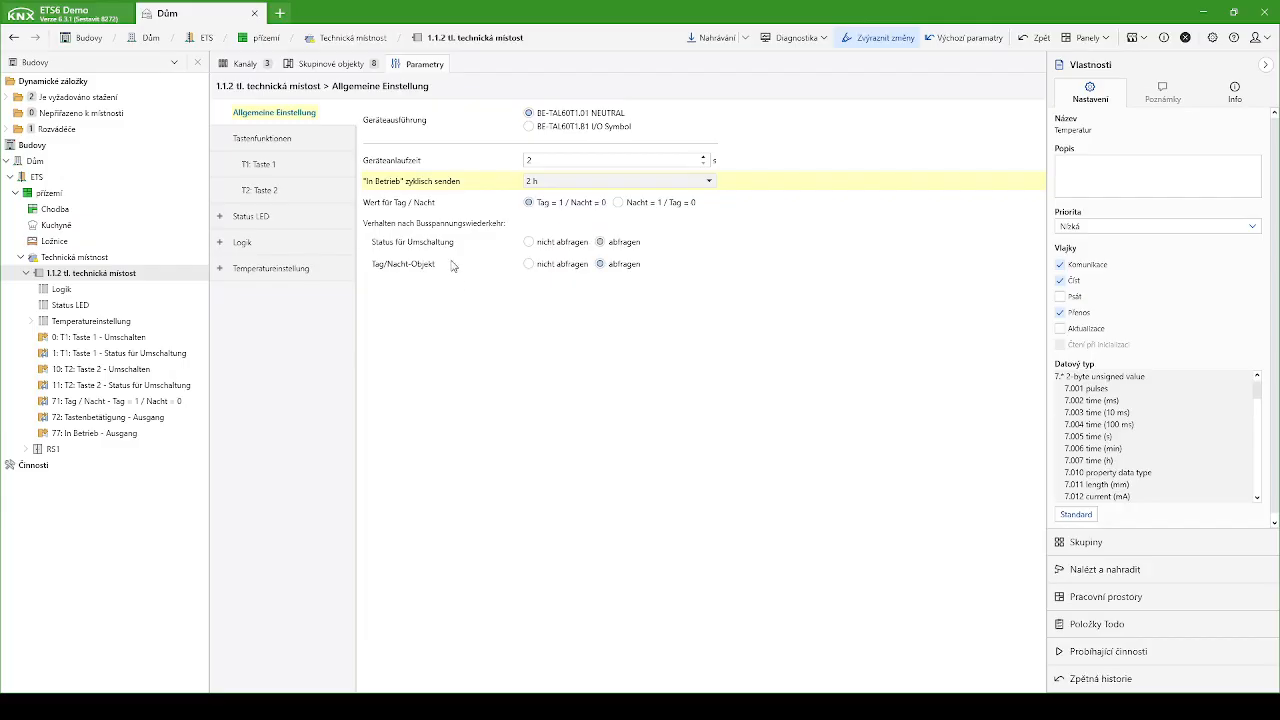
# Show the device's Tastenfunktionen parameters and add a second Budovy view to the workspace
pyautogui.click(299, 149)
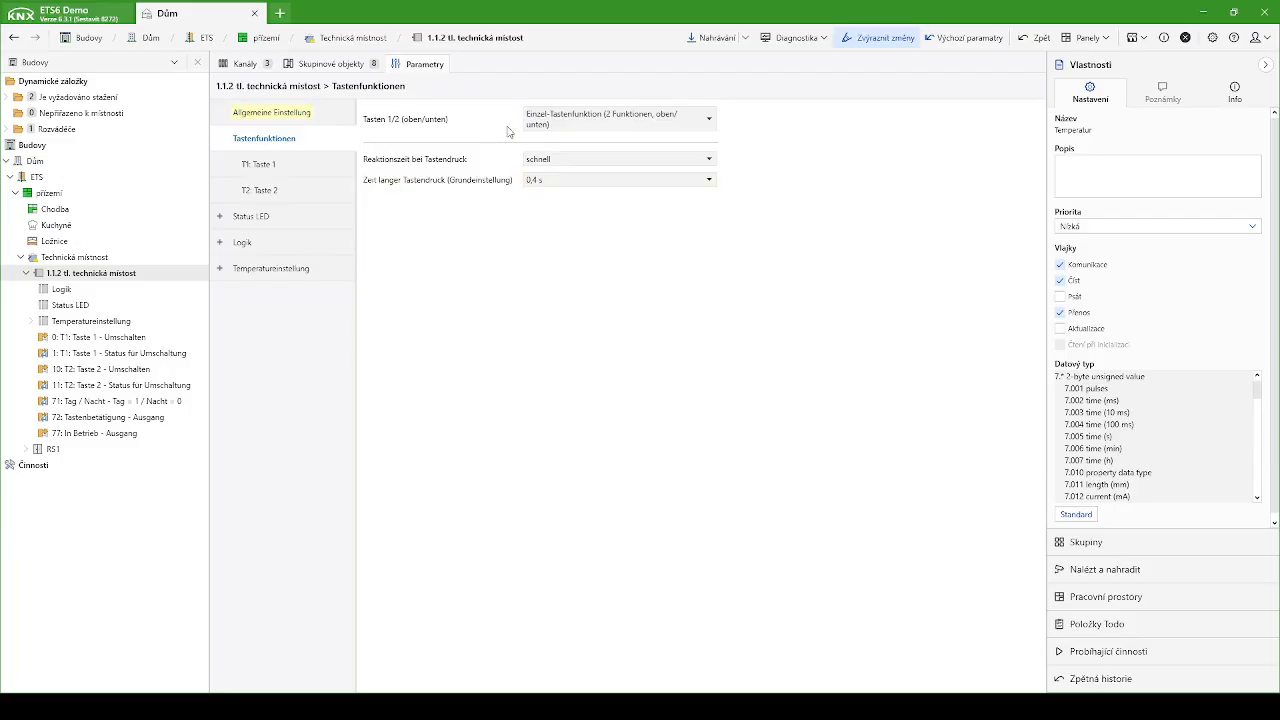
pyautogui.click(575, 122)
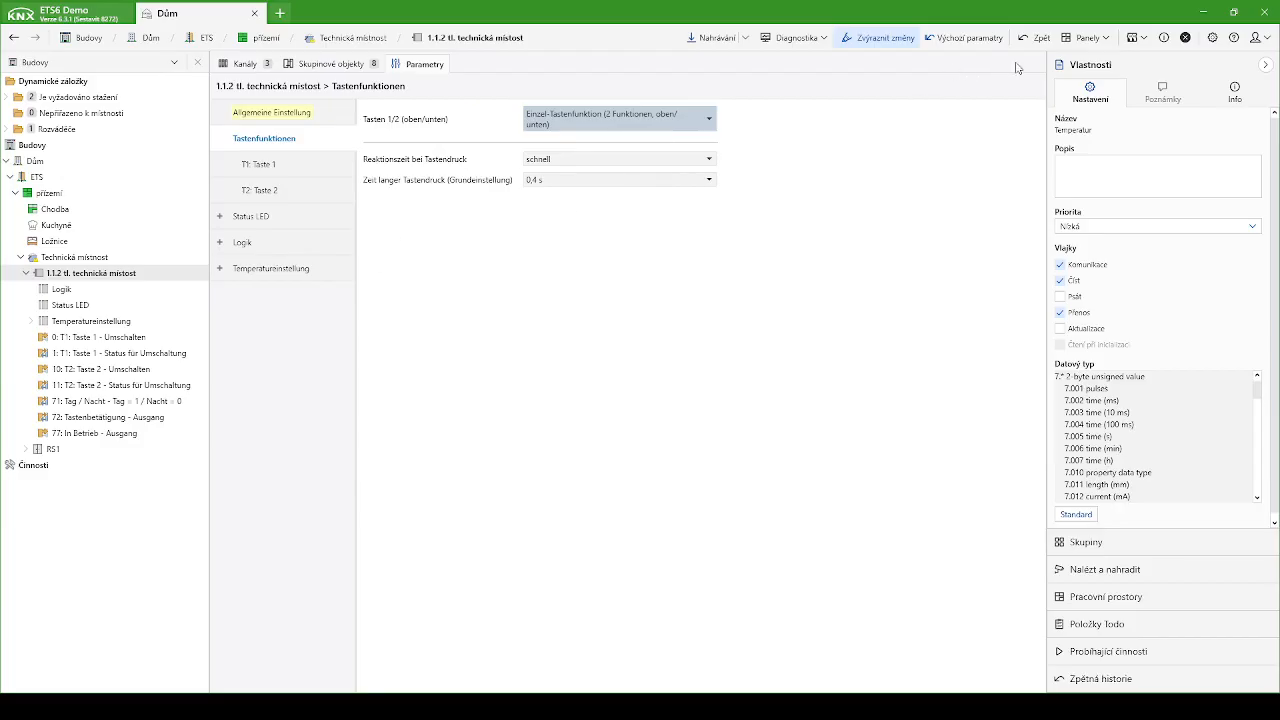
pyautogui.click(1105, 40)
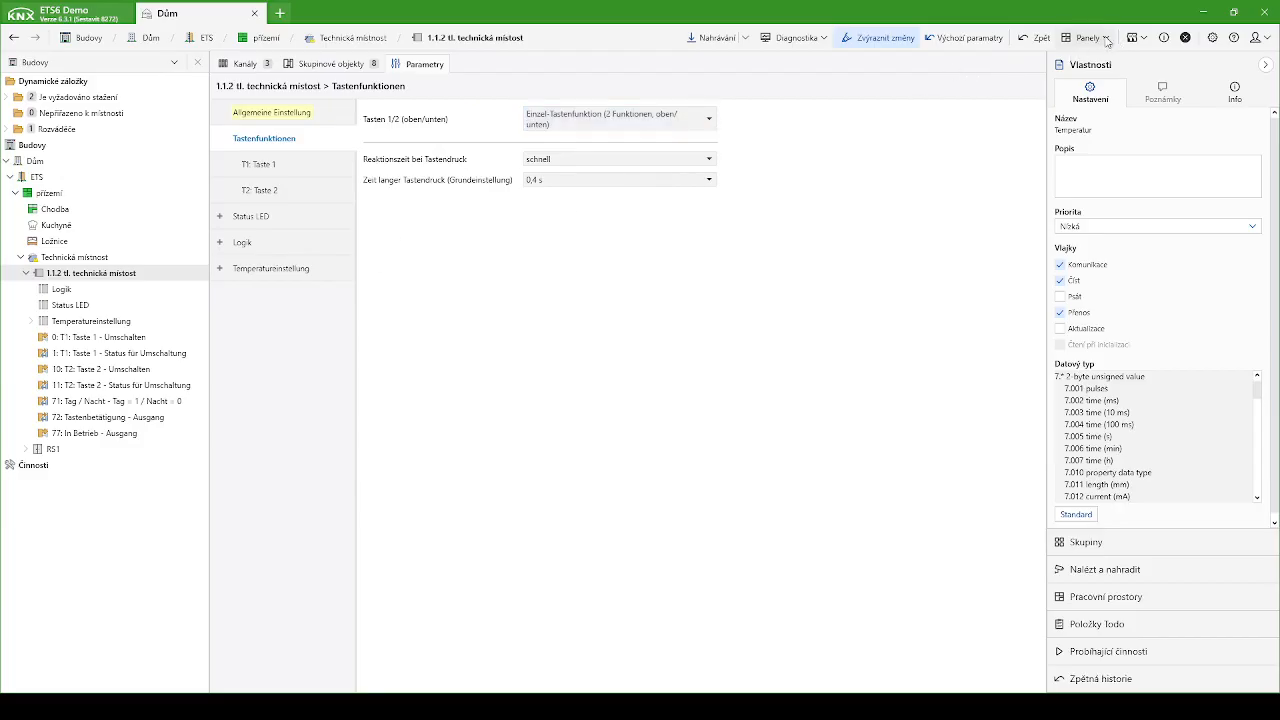
pyautogui.click(1105, 40)
pyautogui.click(1100, 40)
pyautogui.click(2, 527)
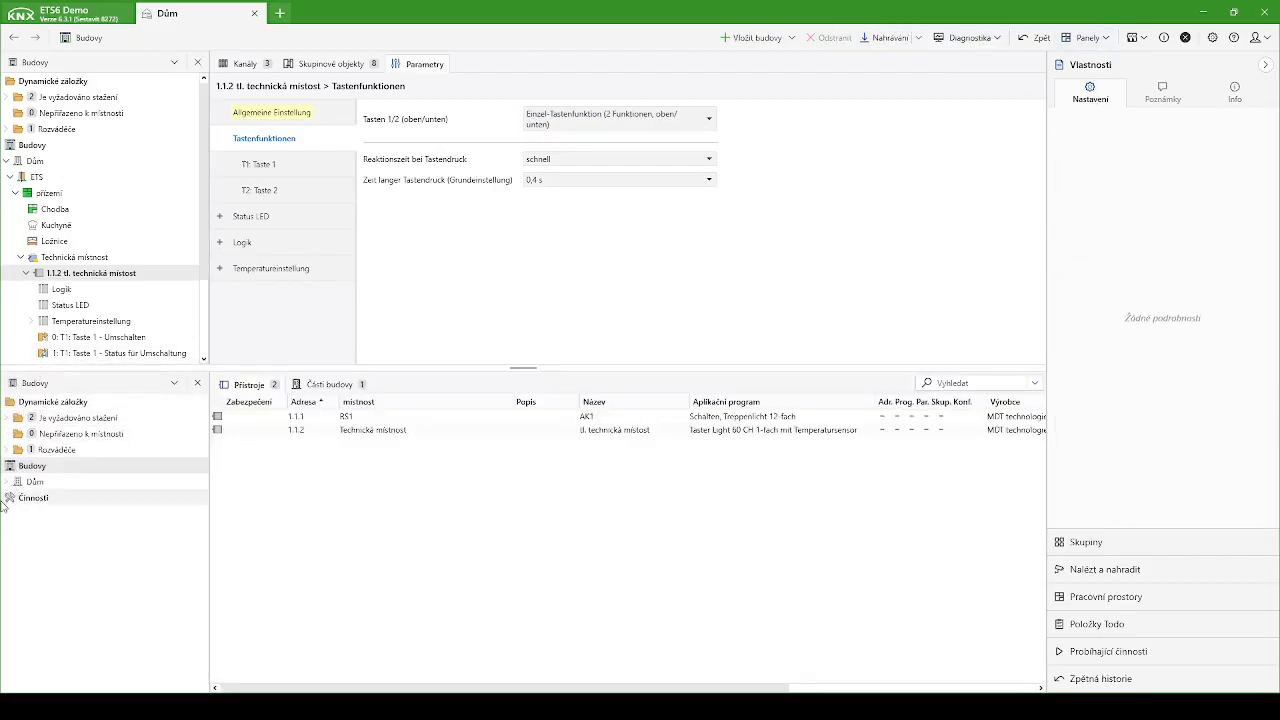
# Expand Dům down to Technická místnost in the second Budovy view and show the group objects of device 1.1.2 there
pyautogui.click(7, 481)
pyautogui.click(11, 497)
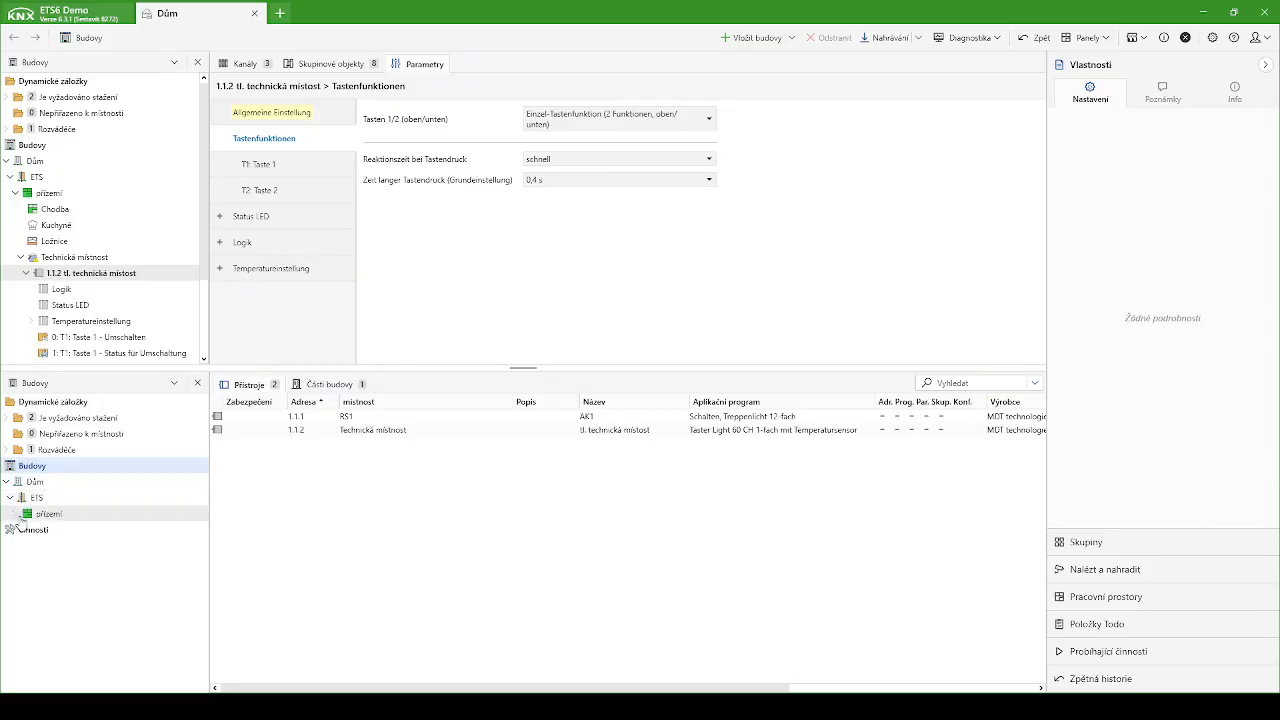
pyautogui.click(14, 514)
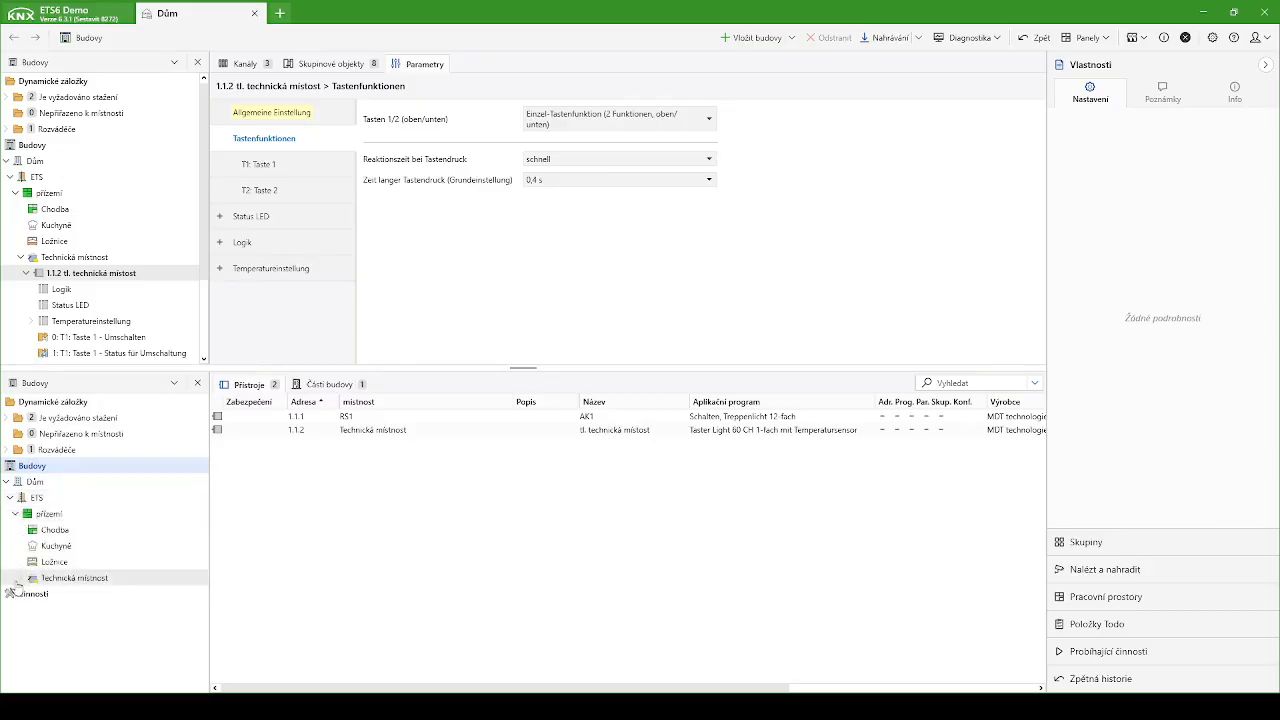
pyautogui.click(19, 579)
pyautogui.click(44, 596)
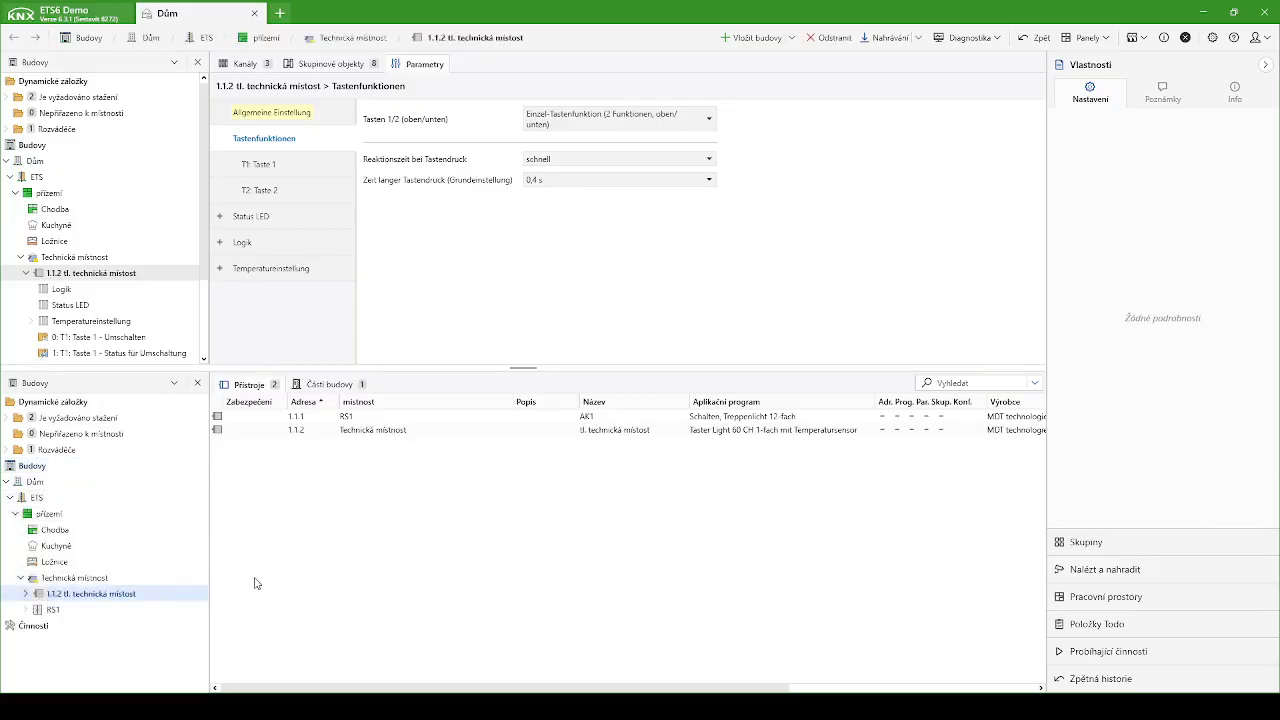
pyautogui.click(160, 593)
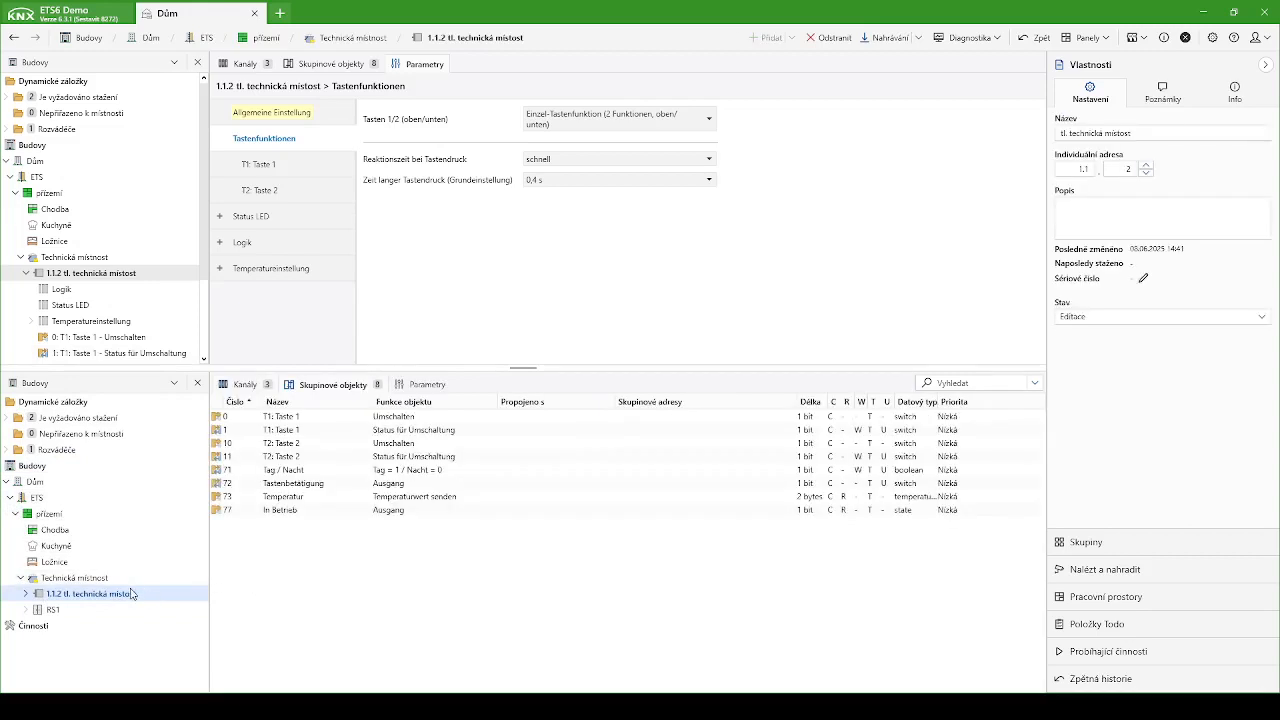
# Try Einzel-Tastenfunktion with 1 Funktion (oben/unten gemeinsam) for Tasten 1/2, and restore the option with 2 Funktionen
pyautogui.click(589, 112)
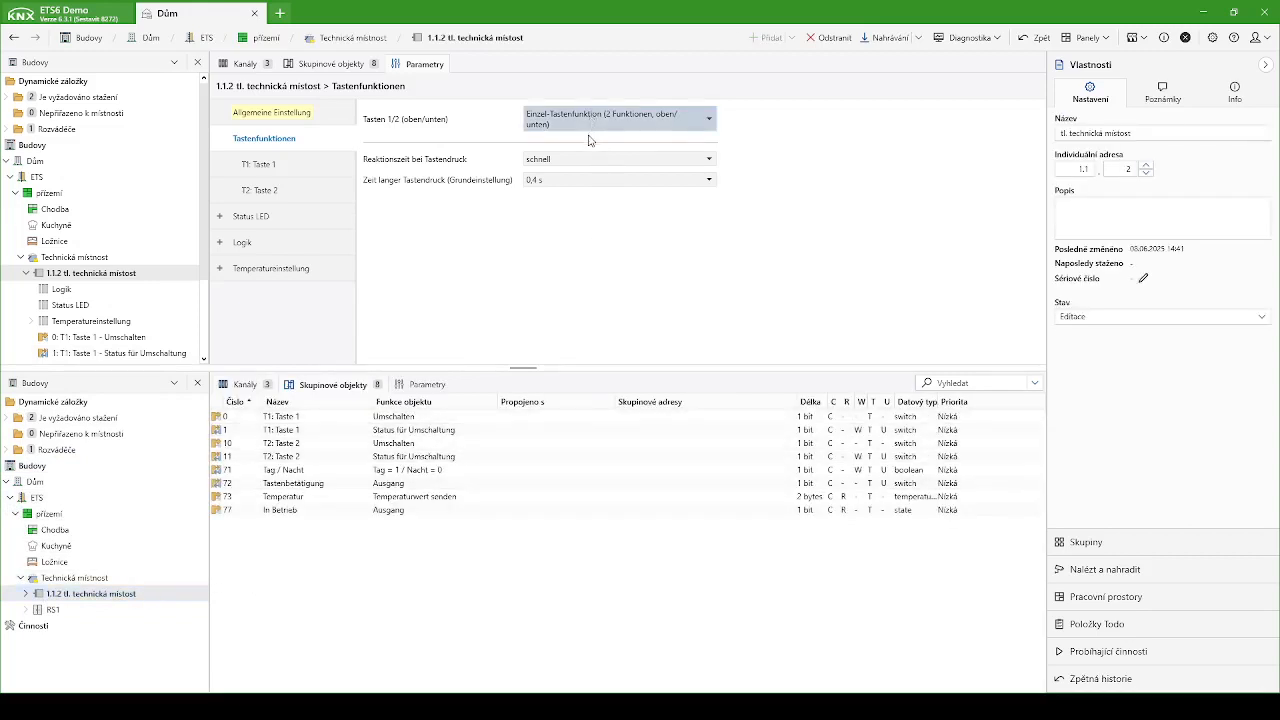
pyautogui.click(571, 194)
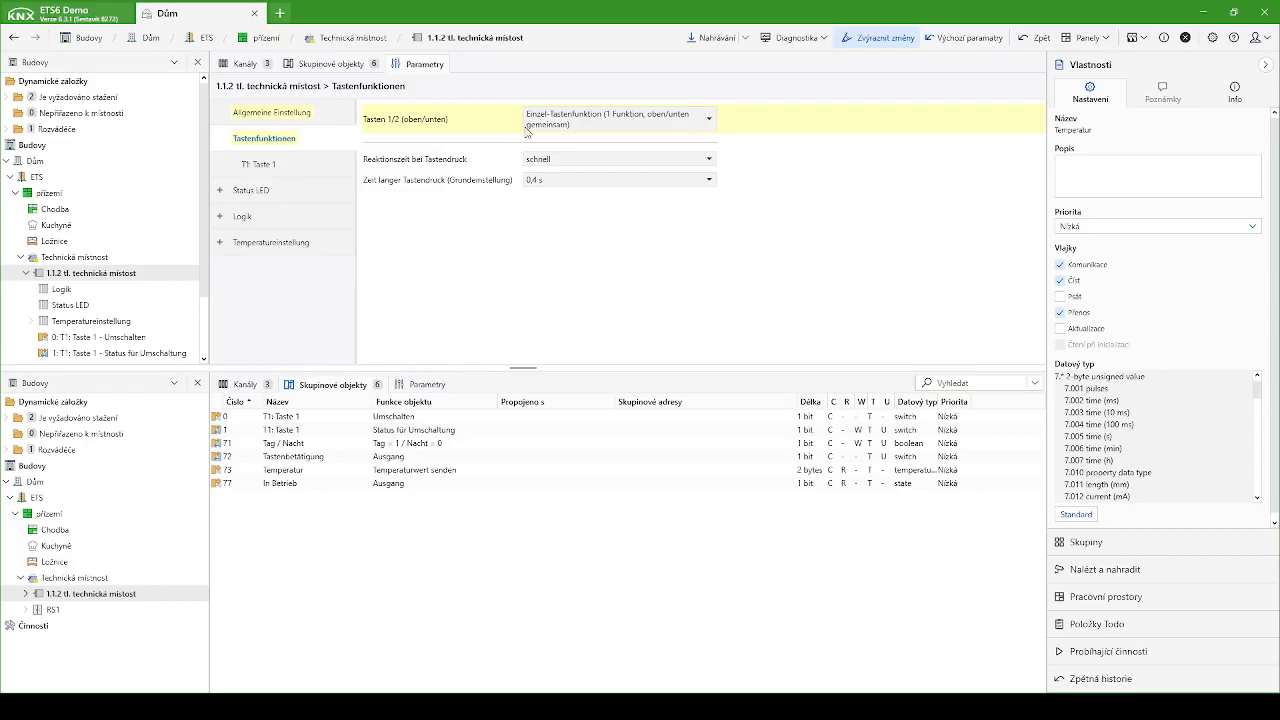
pyautogui.click(600, 169)
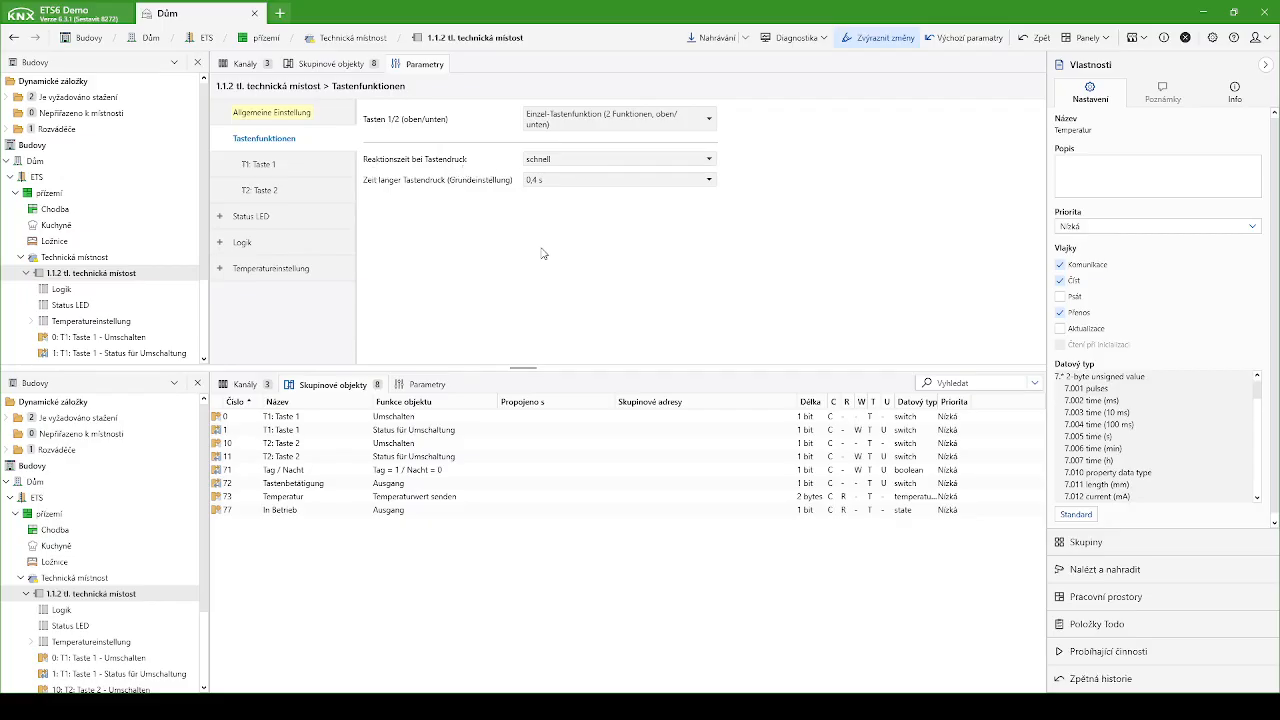
# Give button T1 the description "Technická místnost" and check its status group object and available button functions
pyautogui.click(290, 164)
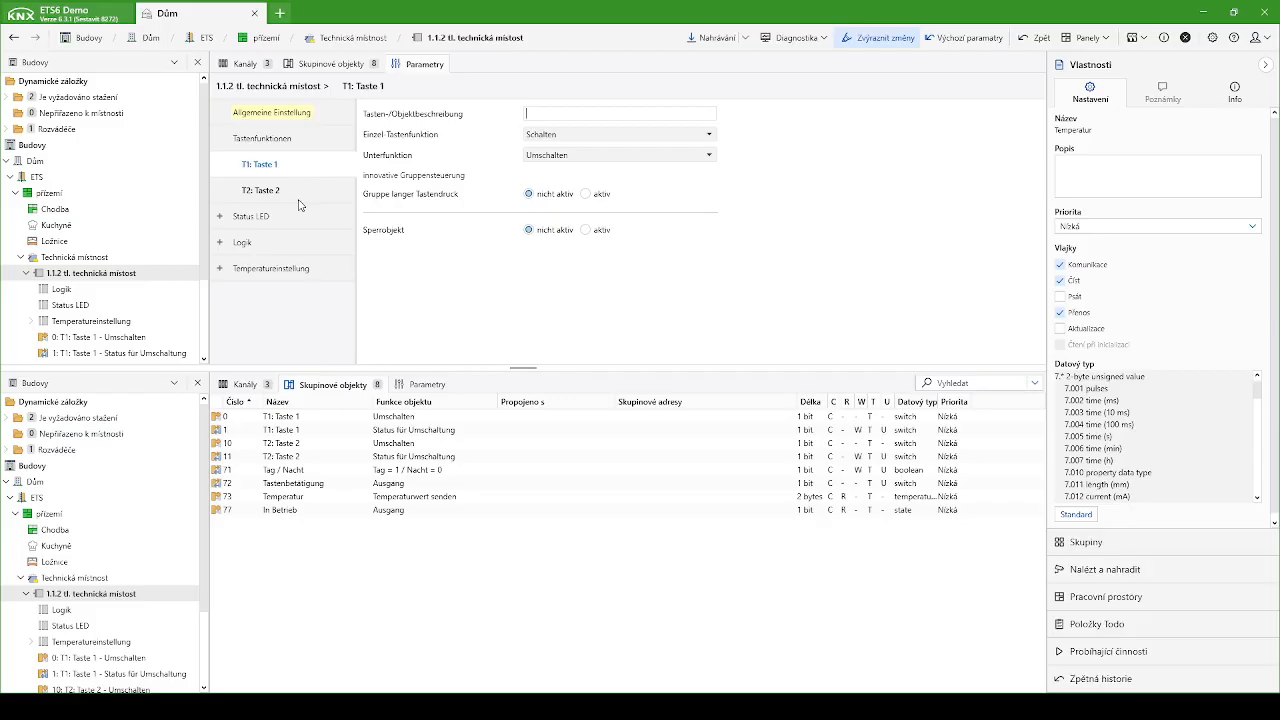
pyautogui.write('Technická mís')
pyautogui.write('tnost')
pyautogui.click(442, 434)
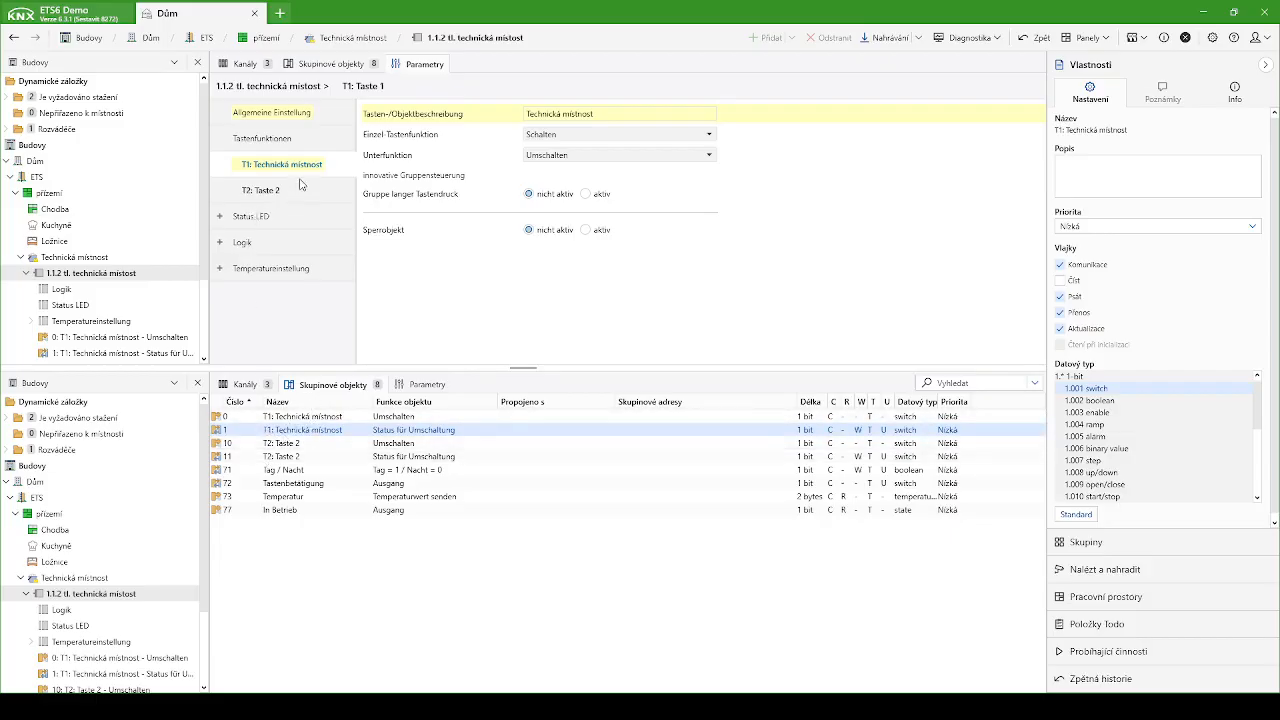
pyautogui.click(560, 139)
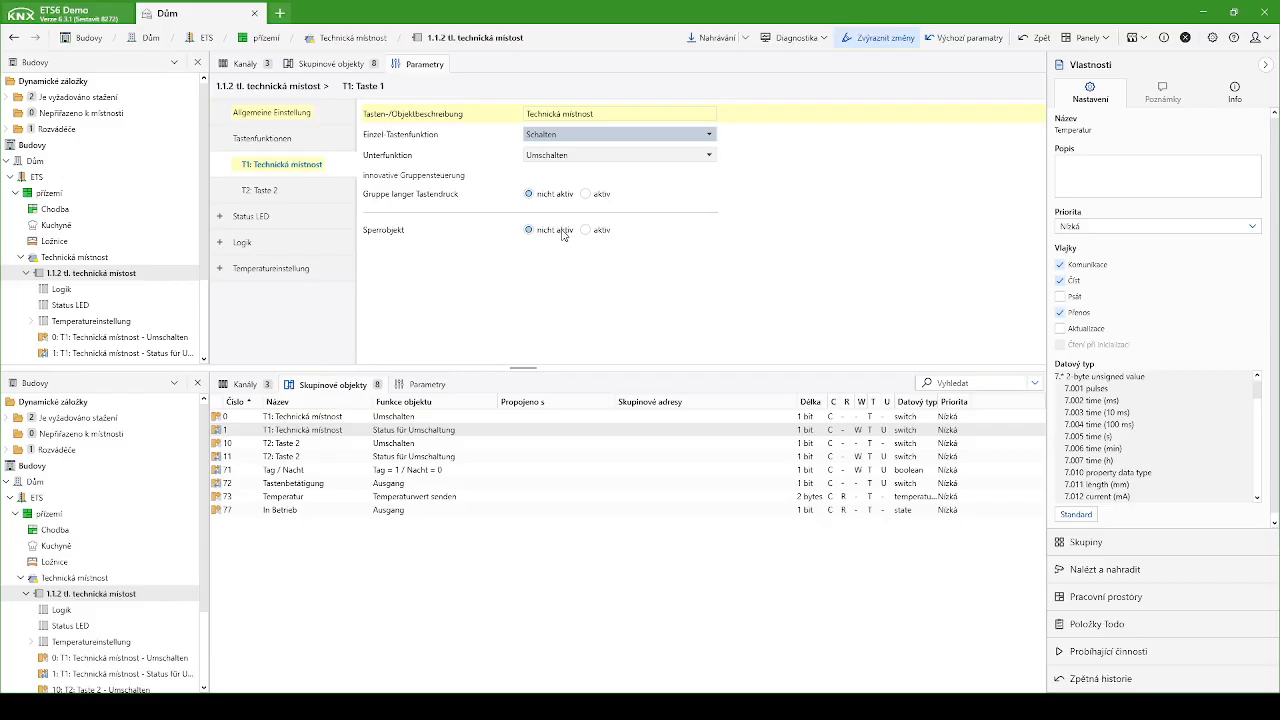
# Give button T2 the description "žaluzie" and set its Einzel-Tastenfunktion to Jalousie/Rollladen
pyautogui.click(288, 193)
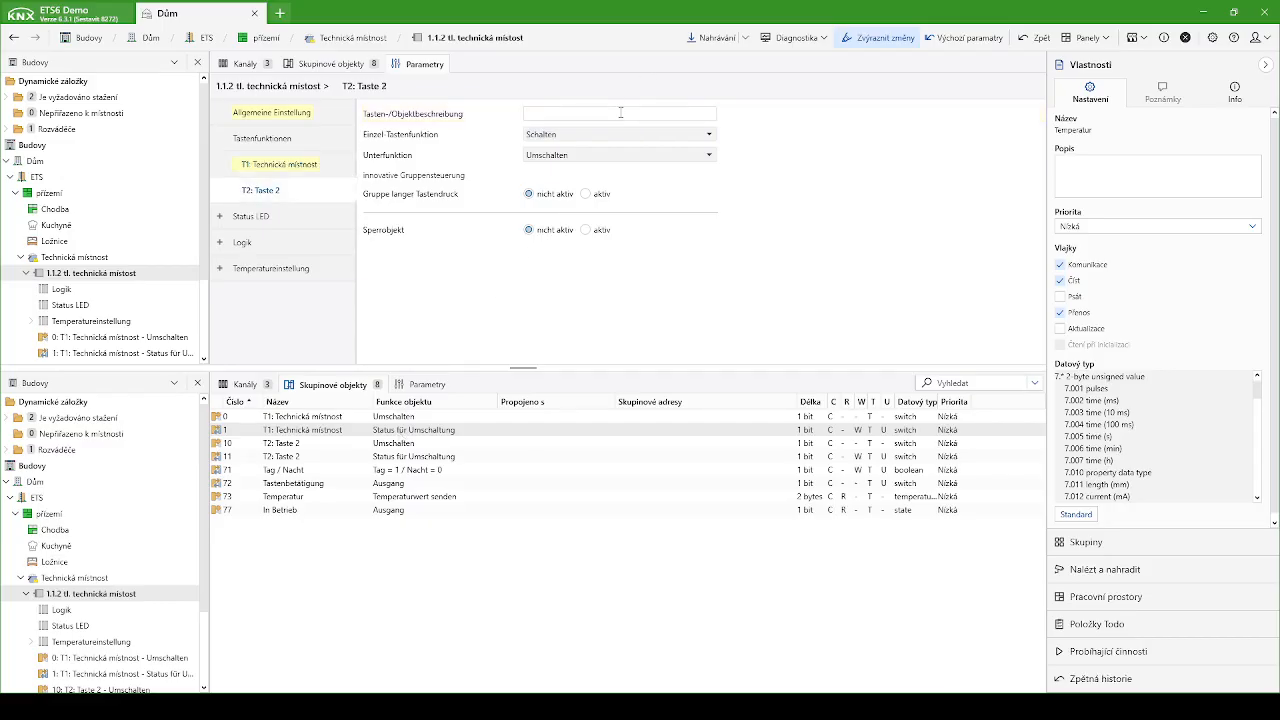
pyautogui.write('žalutie')
pyautogui.press('BackSpace')
pyautogui.press('BackSpace')
pyautogui.press('BackSpace')
pyautogui.write('zie')
pyautogui.press('Tab')
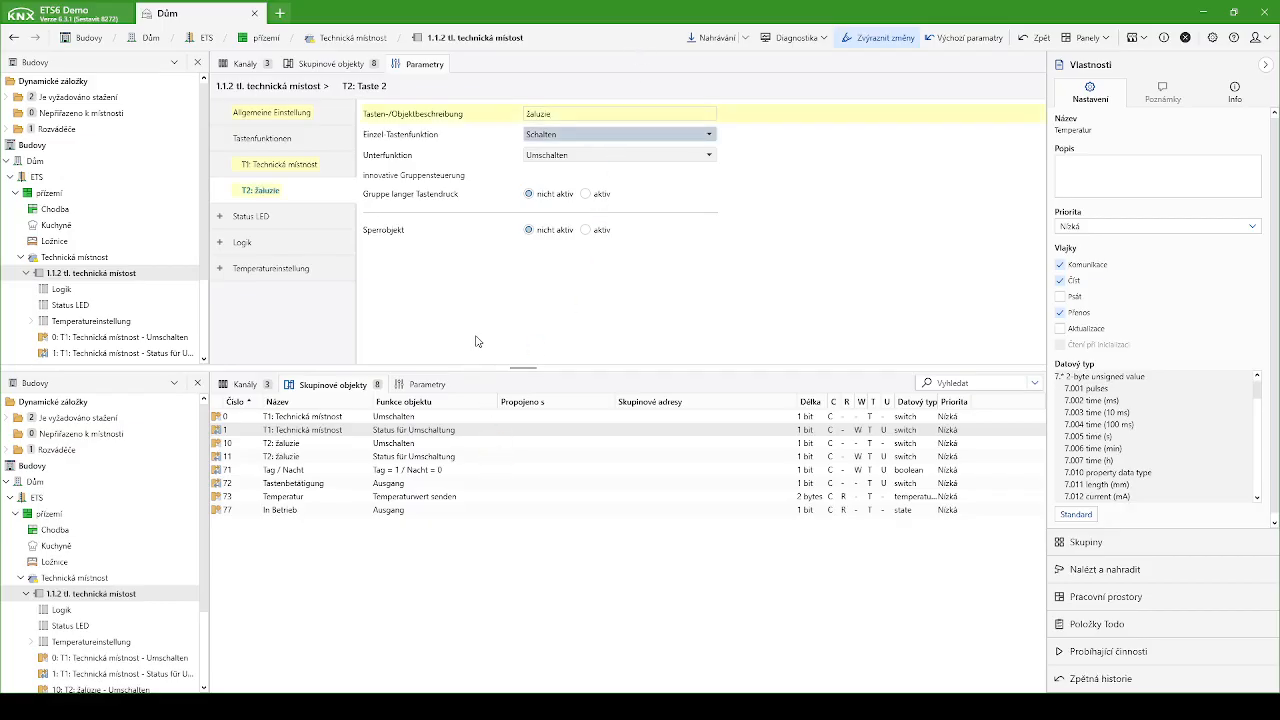
pyautogui.click(502, 242)
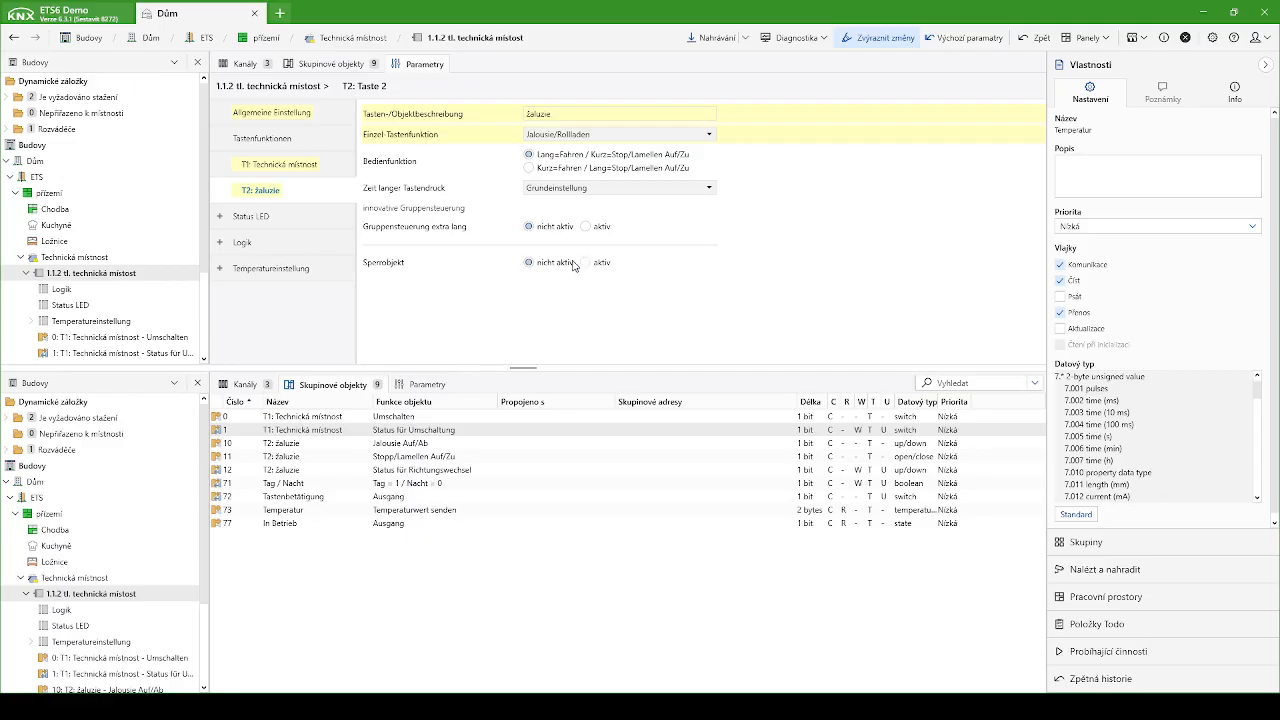
# Review the device's parameters for T1, T2, the status LEDs, Logik and Temperatureinstellung
pyautogui.click(282, 168)
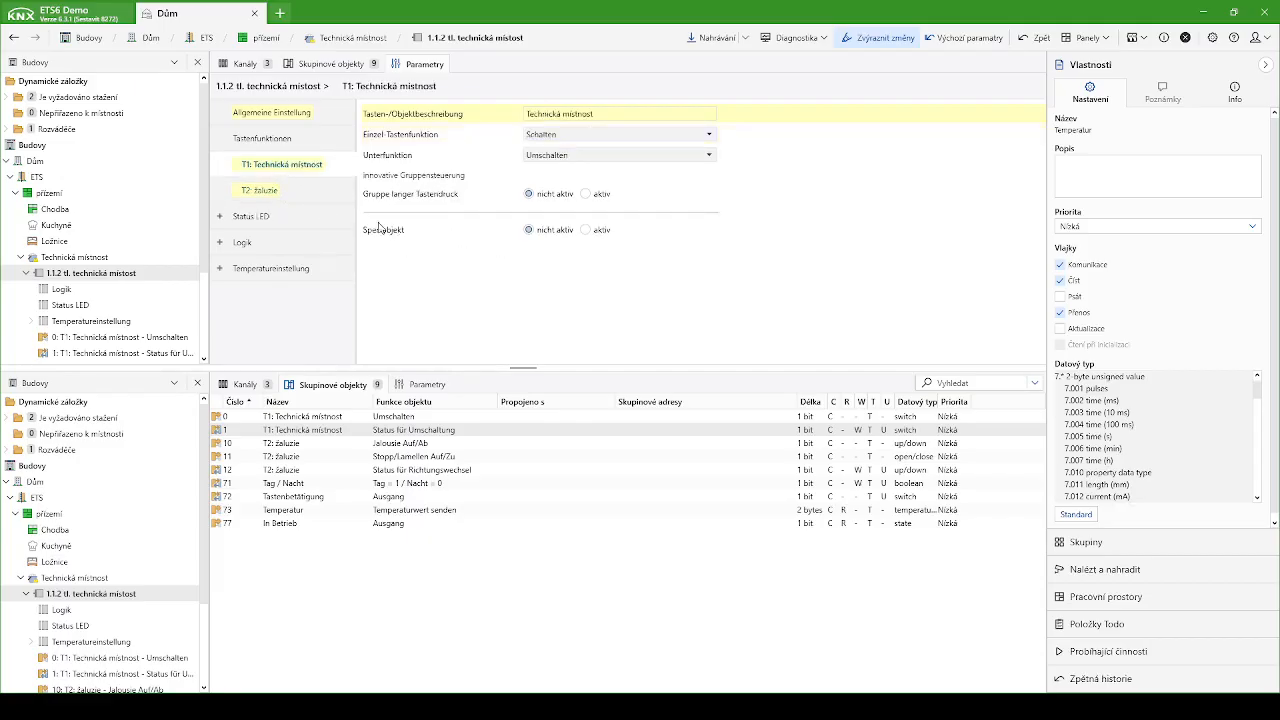
pyautogui.click(307, 190)
pyautogui.click(308, 219)
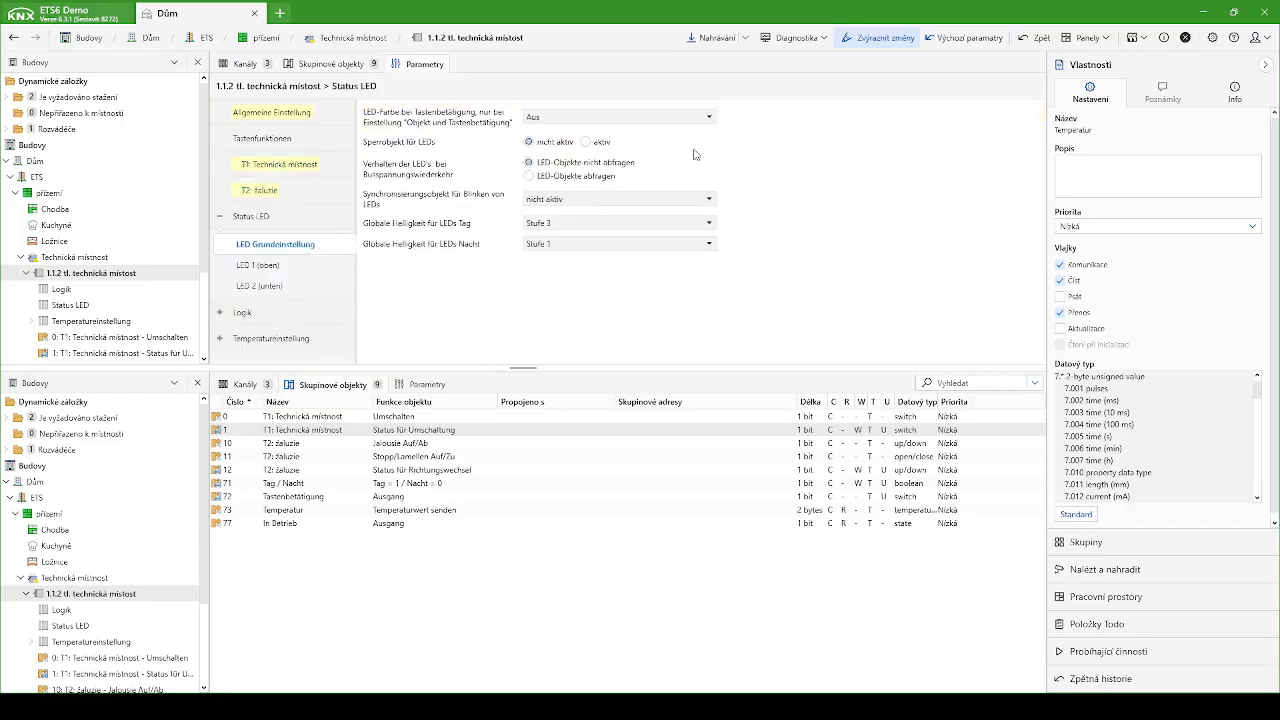
pyautogui.click(256, 285)
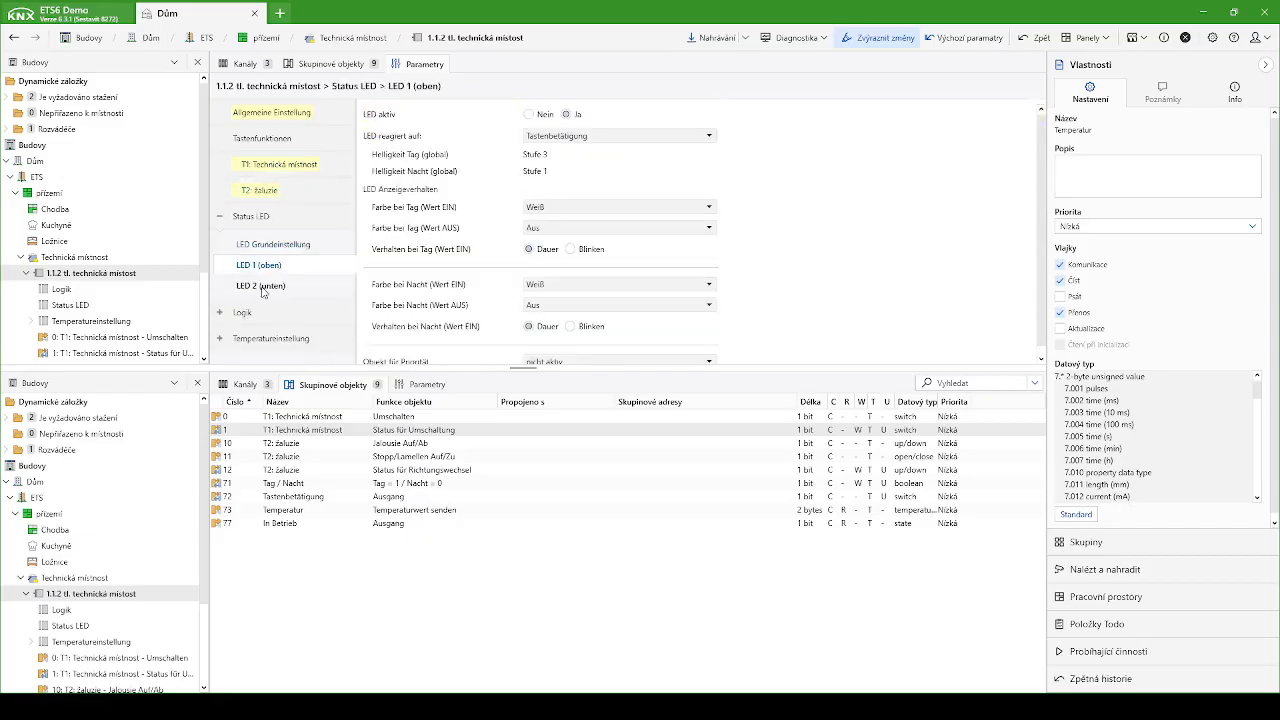
pyautogui.click(221, 218)
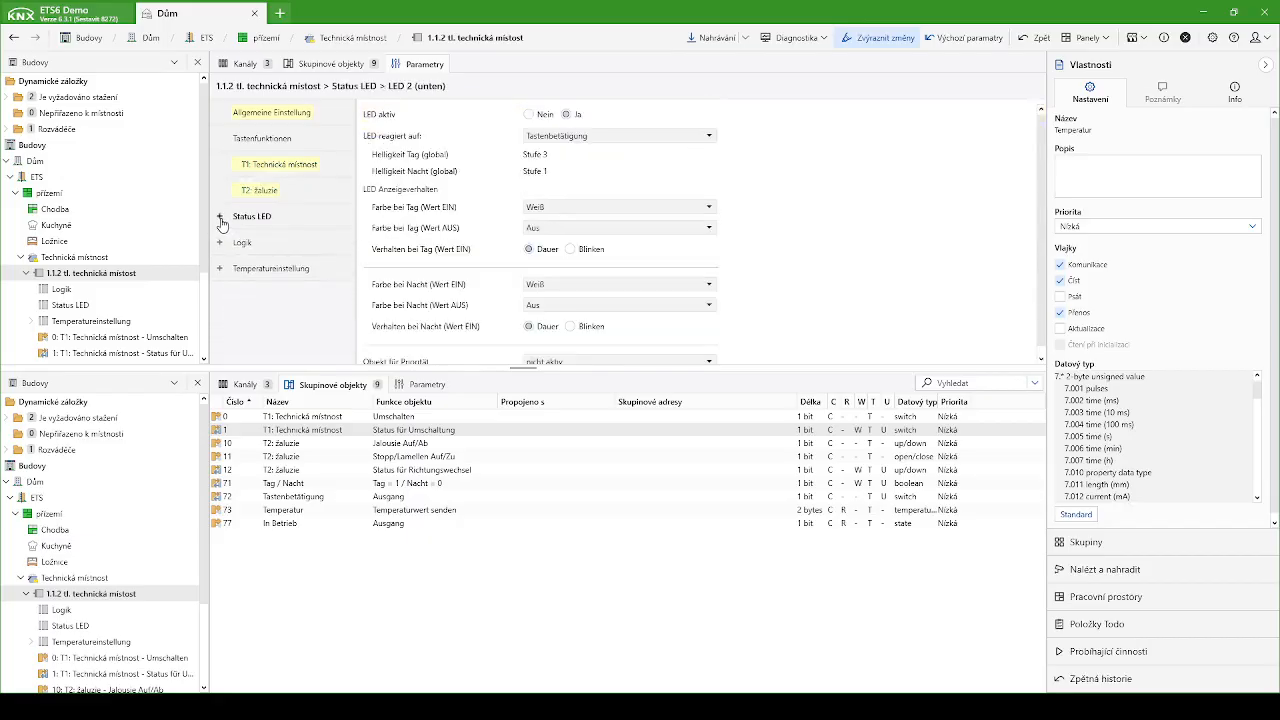
pyautogui.click(221, 218)
pyautogui.click(221, 218)
pyautogui.click(220, 243)
pyautogui.click(278, 270)
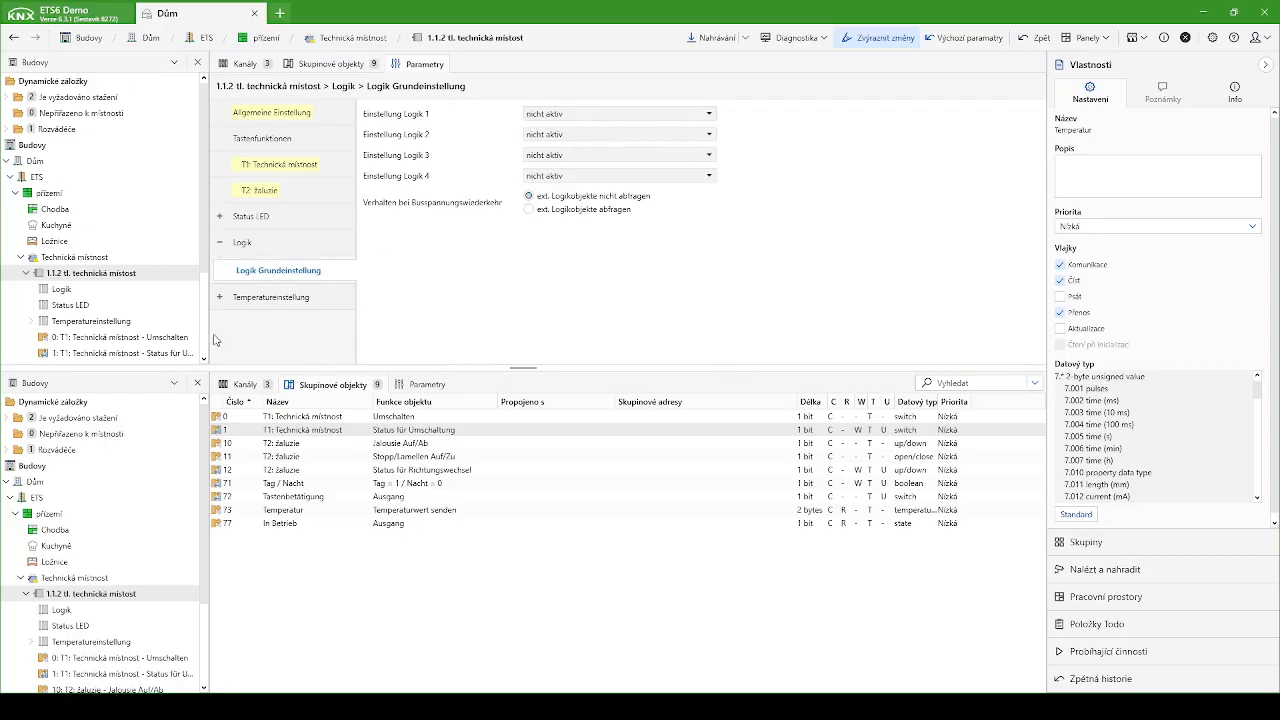
pyautogui.click(258, 302)
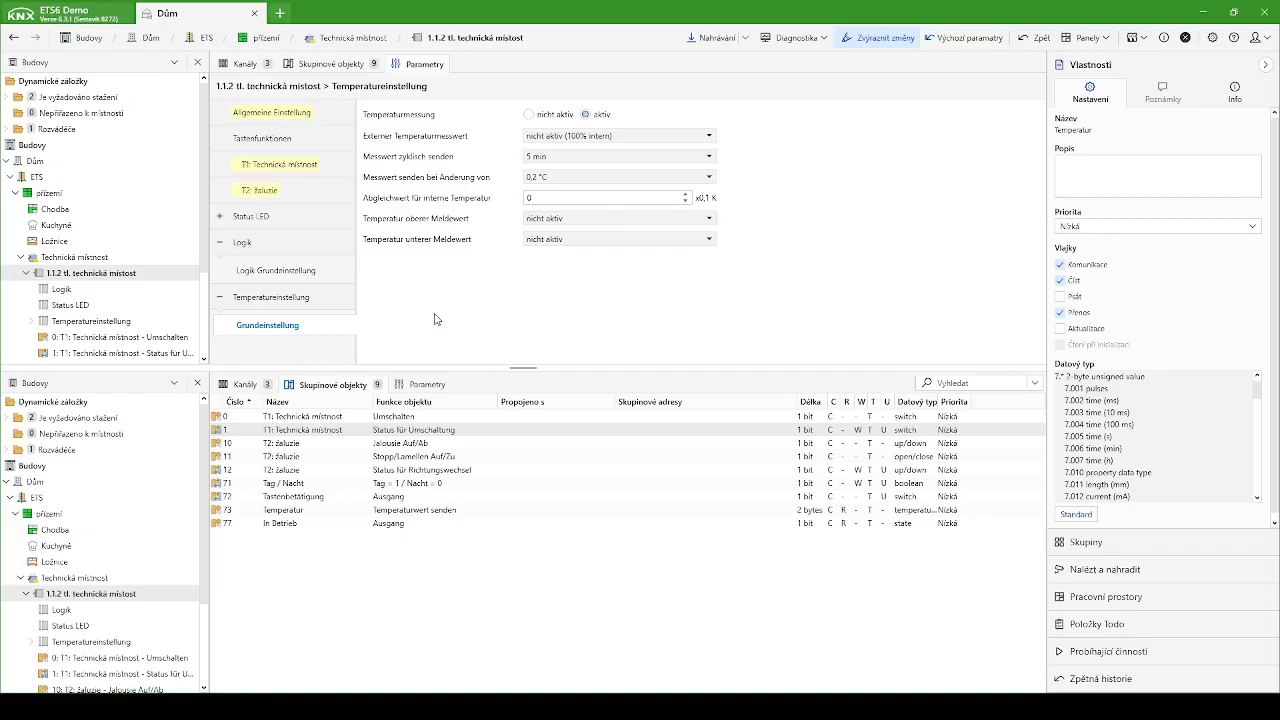
# Try deactivating Temperaturmessung to see the effect on the group objects, and set it back to aktiv
pyautogui.click(530, 114)
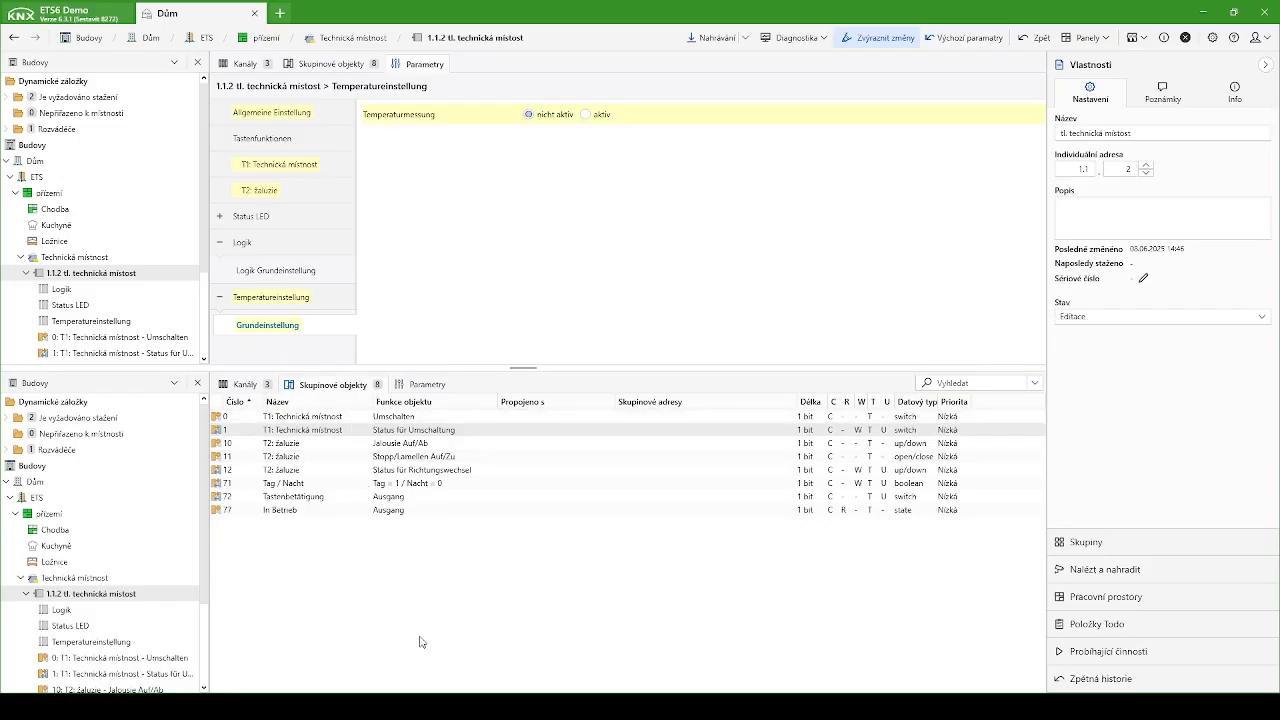
pyautogui.click(583, 115)
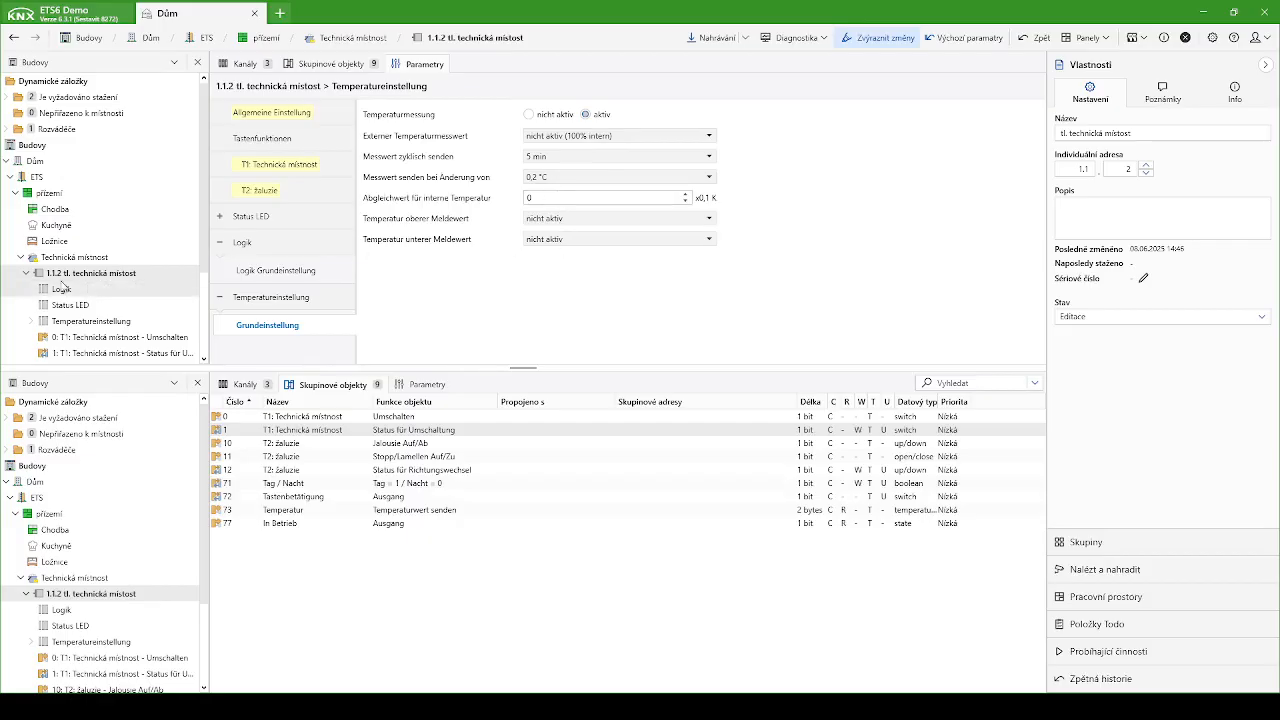
# Show the parameters of actuator 1.1.1 AK1 in one panel and its group objects in the other
pyautogui.click(26, 279)
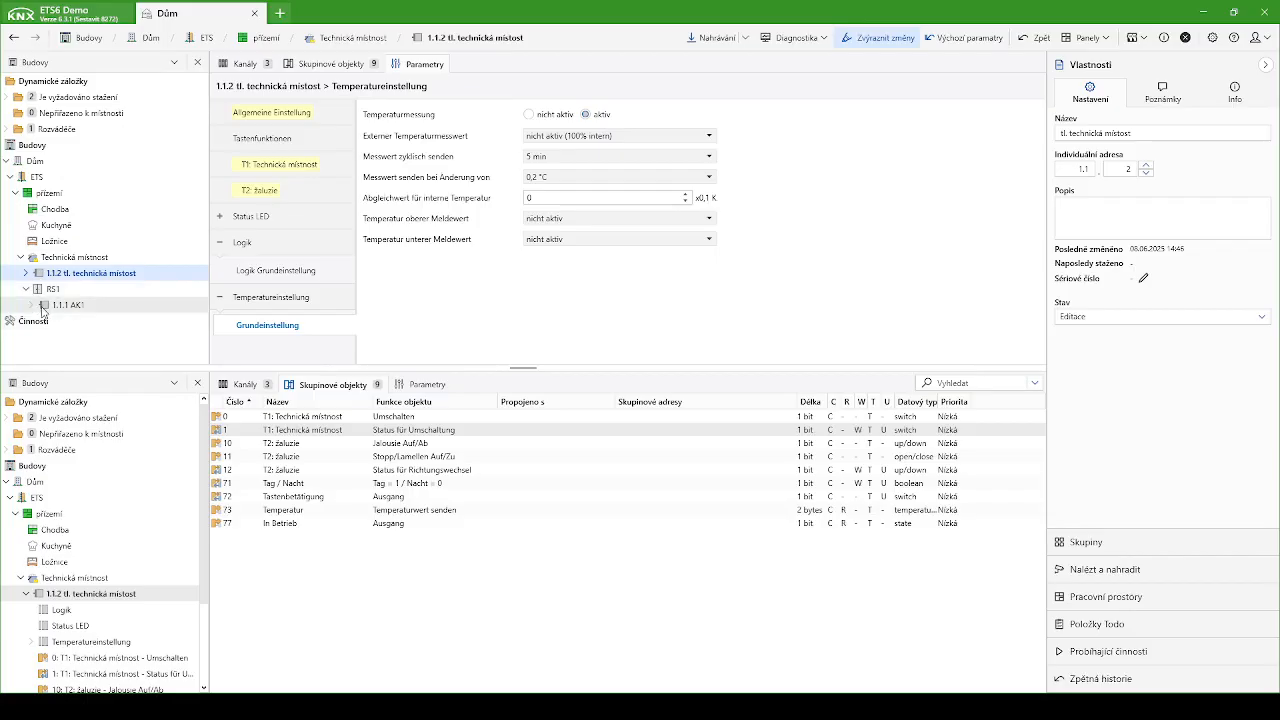
pyautogui.click(46, 306)
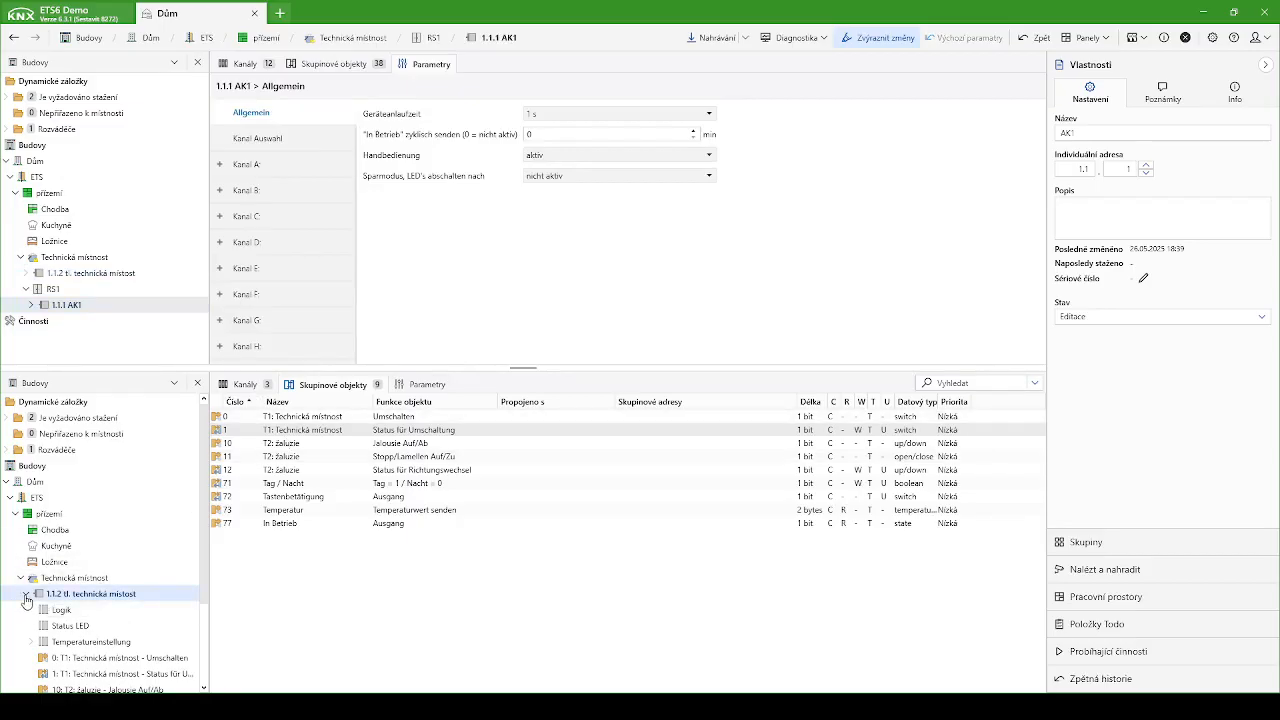
pyautogui.click(25, 595)
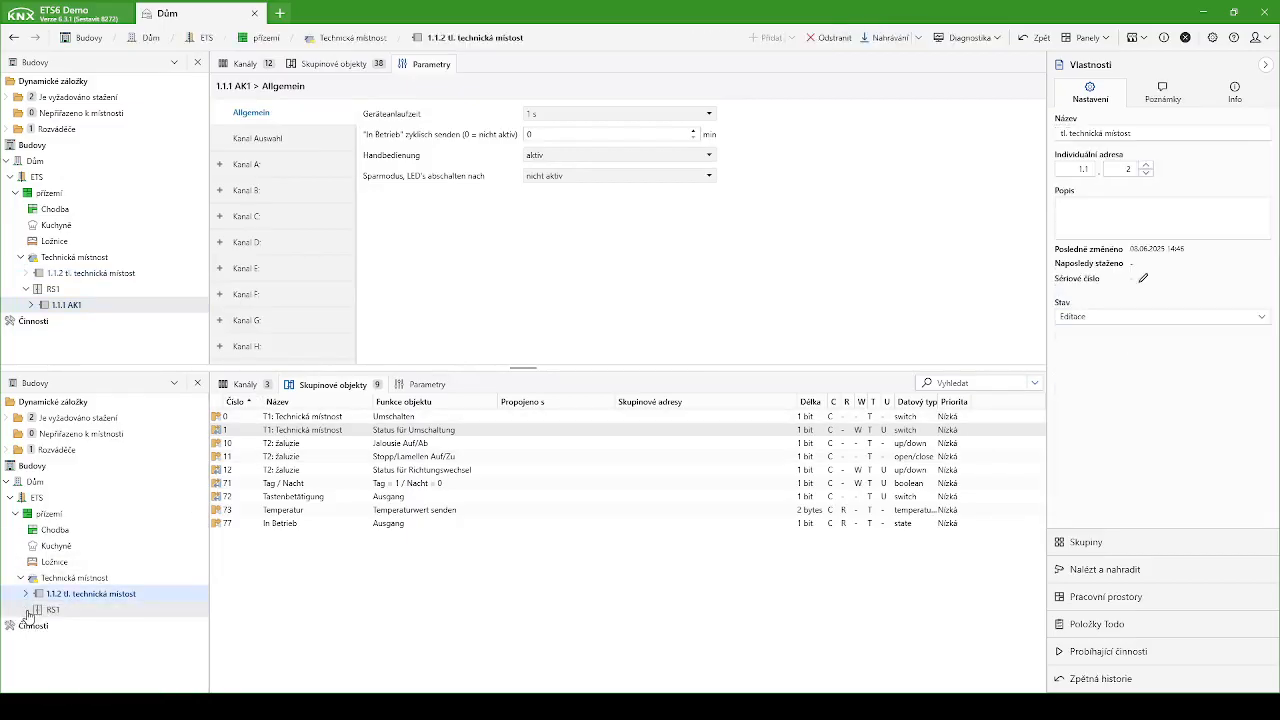
pyautogui.click(25, 609)
pyautogui.click(60, 625)
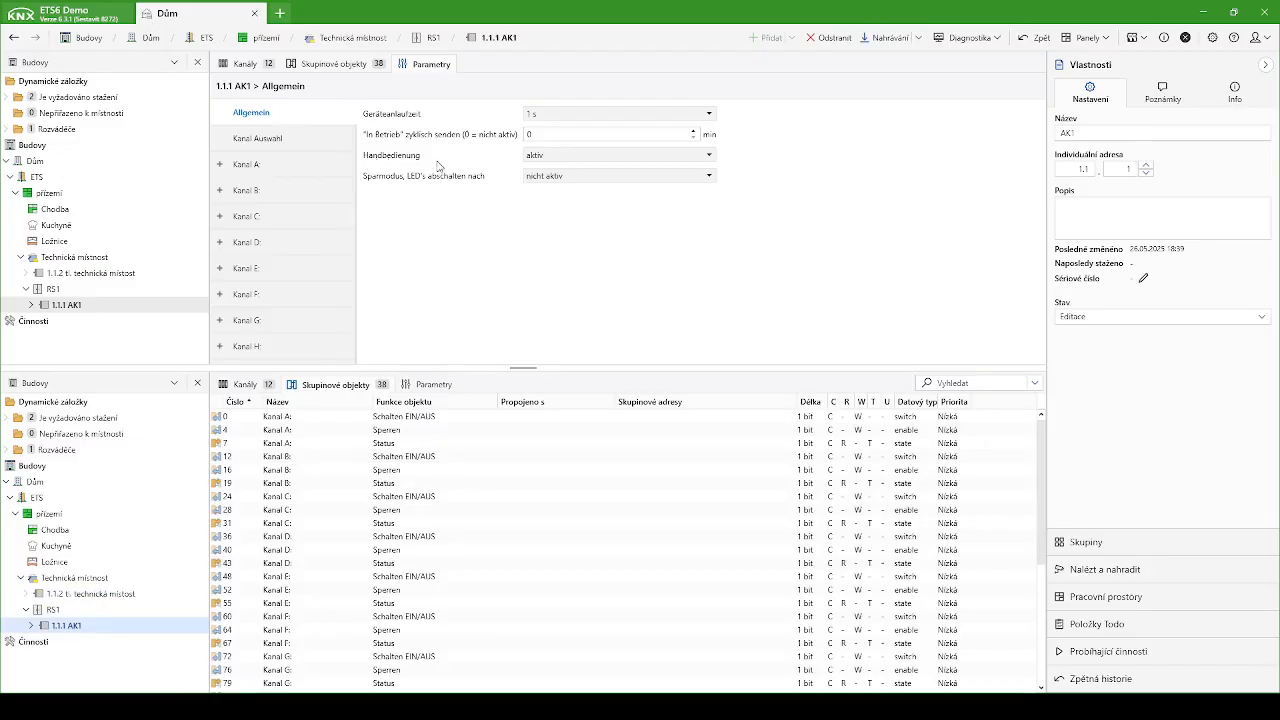
# Set AK1's cyclic sending of "In Betrieb" to 60 min in the Allgemein parameters
pyautogui.click(694, 131)
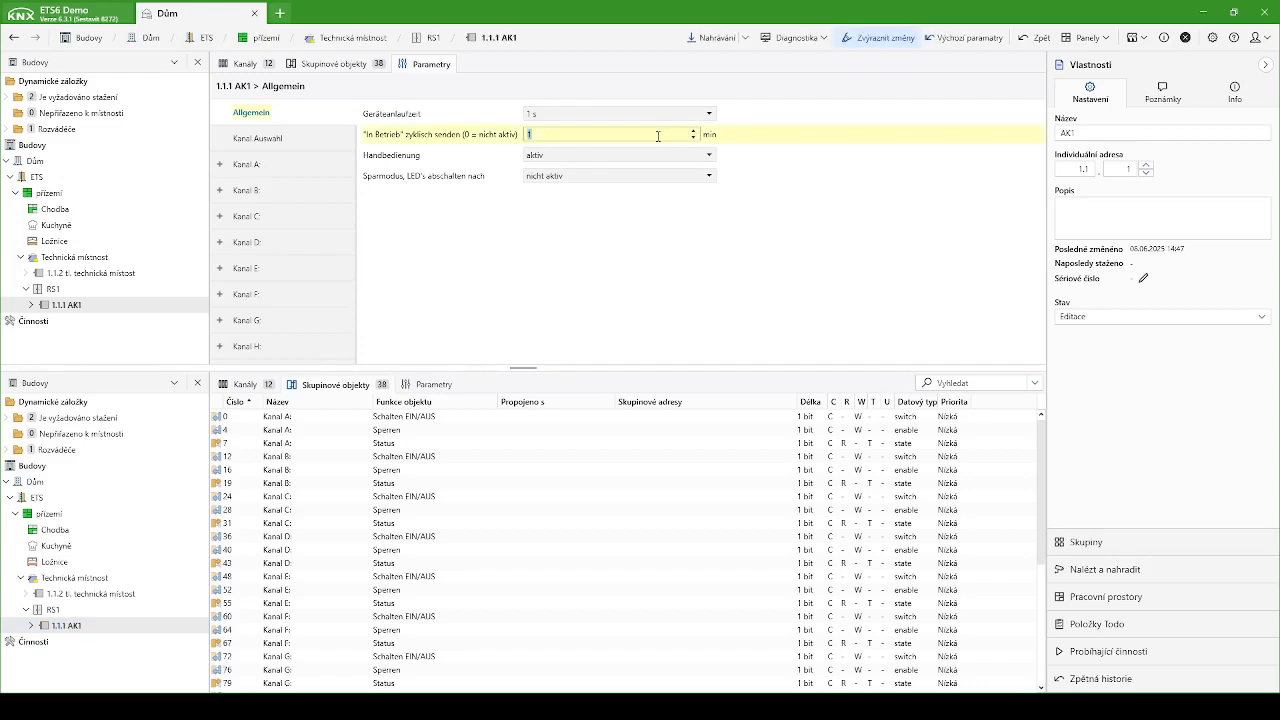
pyautogui.write('60')
pyautogui.press('BackSpace')
pyautogui.write('0')
# Set channels C through L of AK1 to nicht aktiv in Kanal Auswahl, keeping A and B as Schalten
pyautogui.click(319, 138)
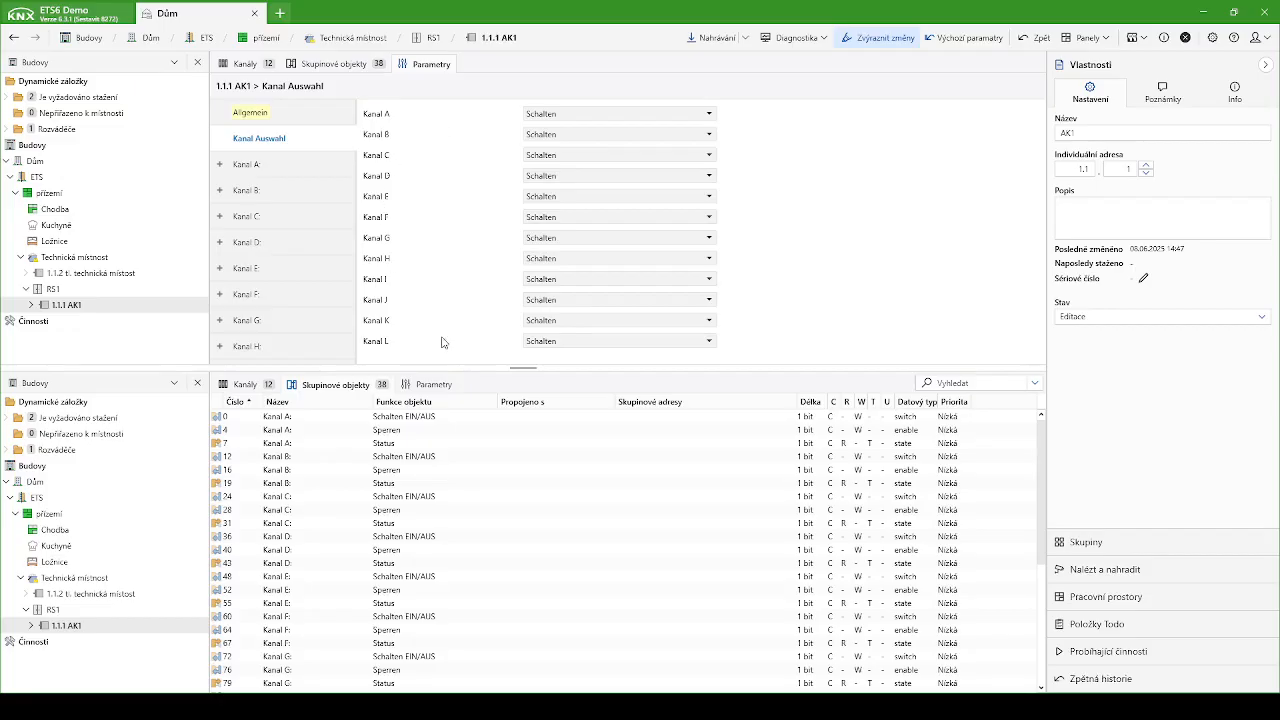
pyautogui.click(548, 321)
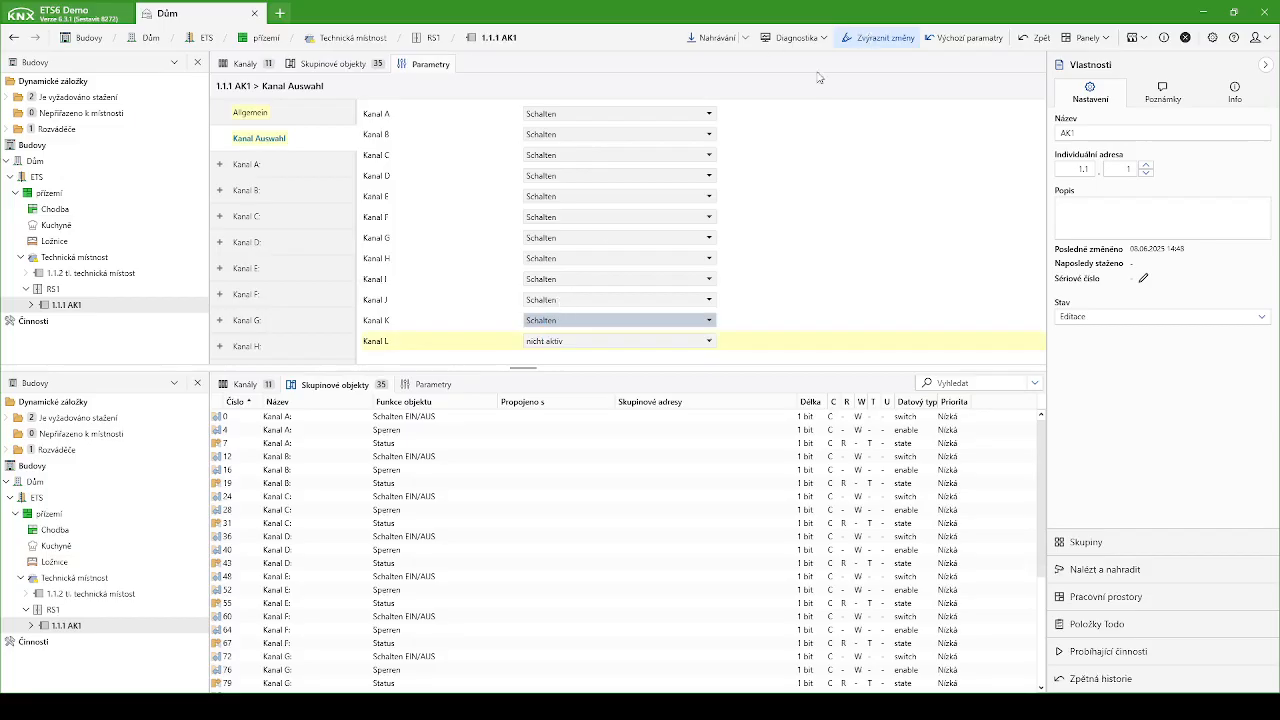
pyautogui.click(546, 264)
pyautogui.click(547, 300)
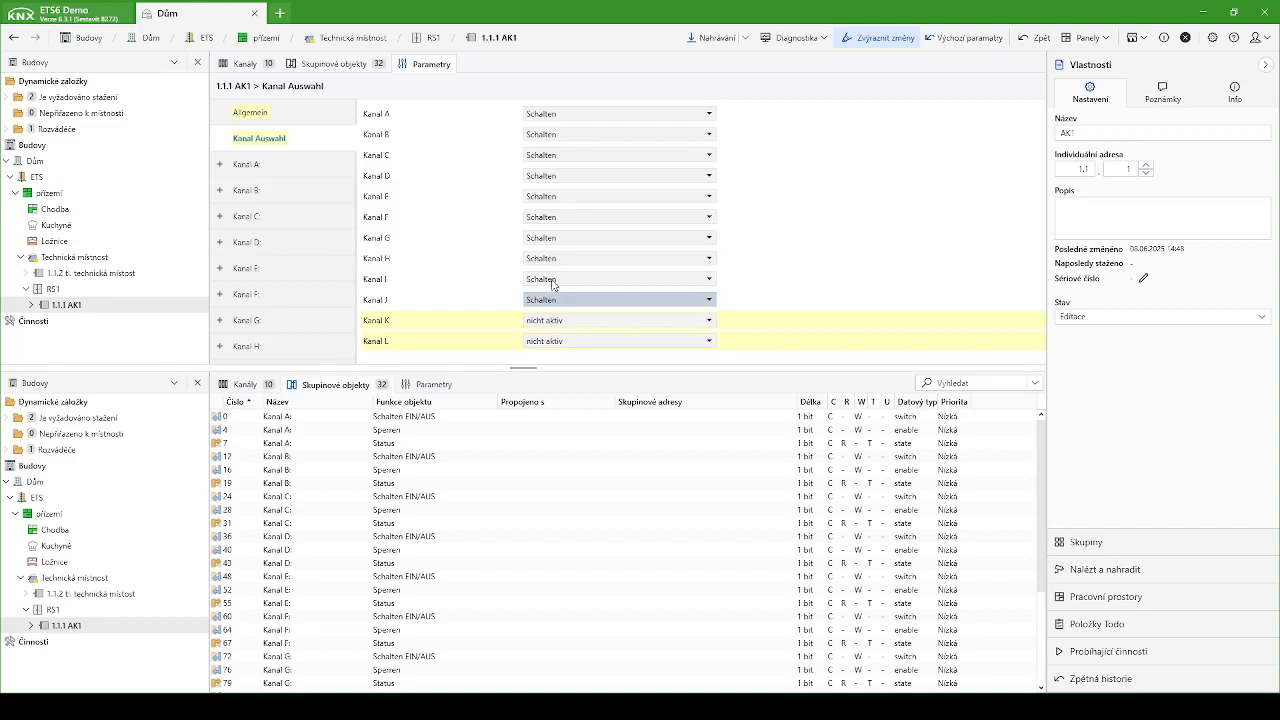
pyautogui.click(552, 281)
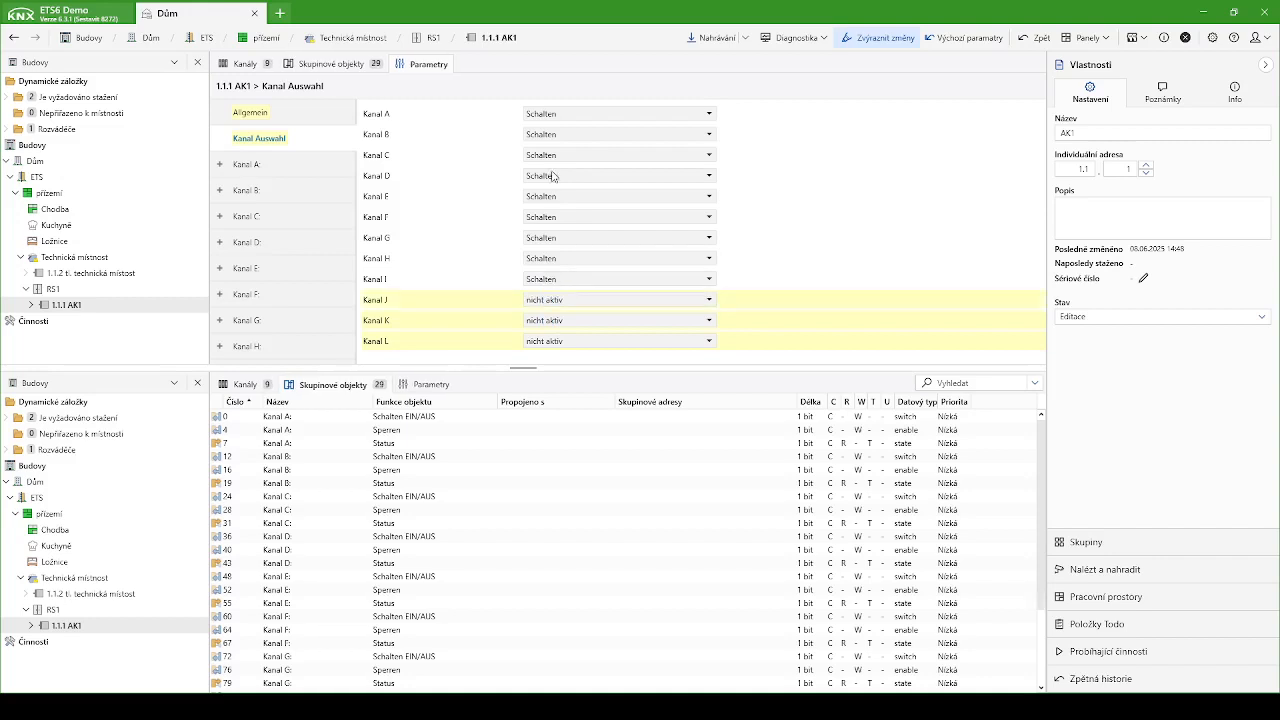
pyautogui.click(546, 280)
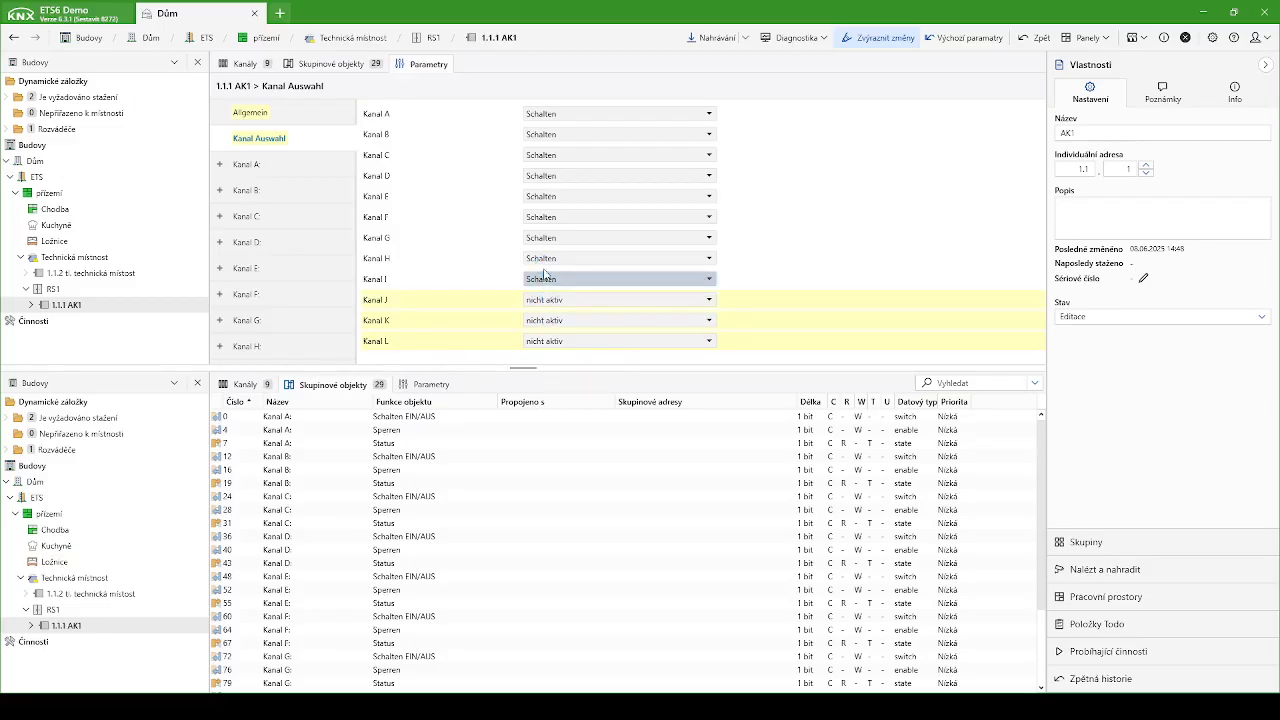
pyautogui.click(543, 259)
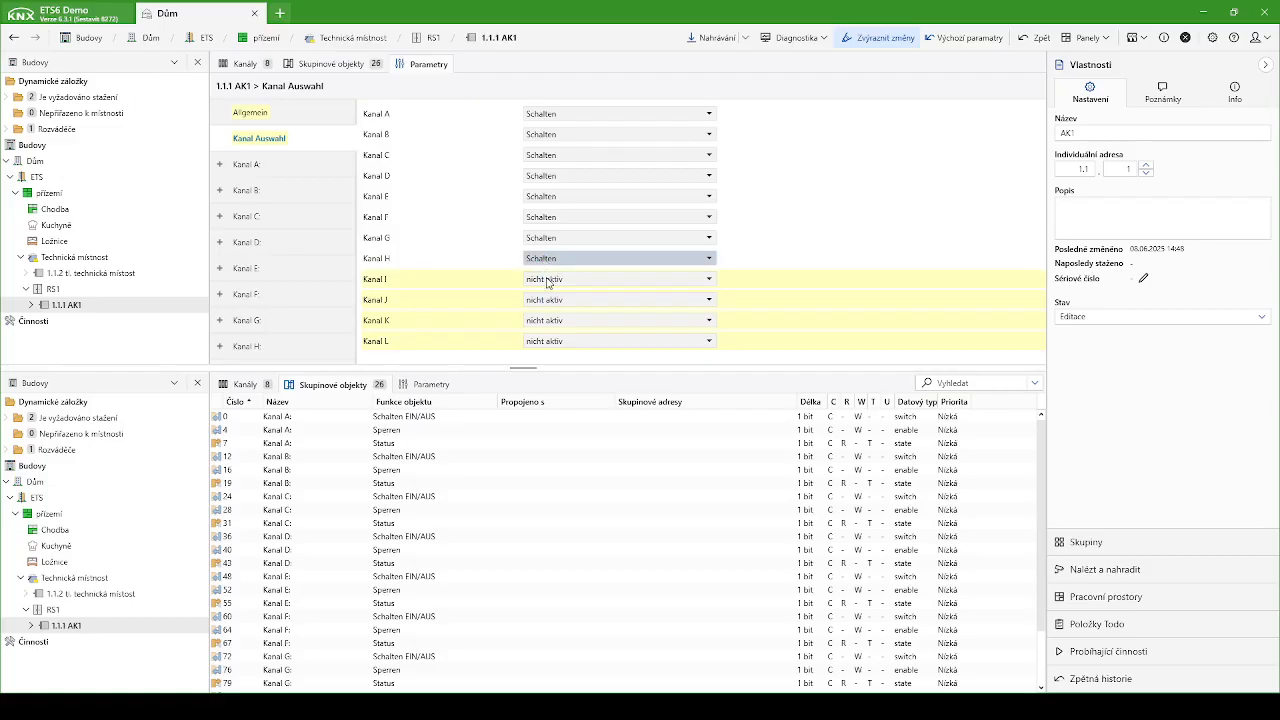
pyautogui.click(546, 278)
pyautogui.click(540, 239)
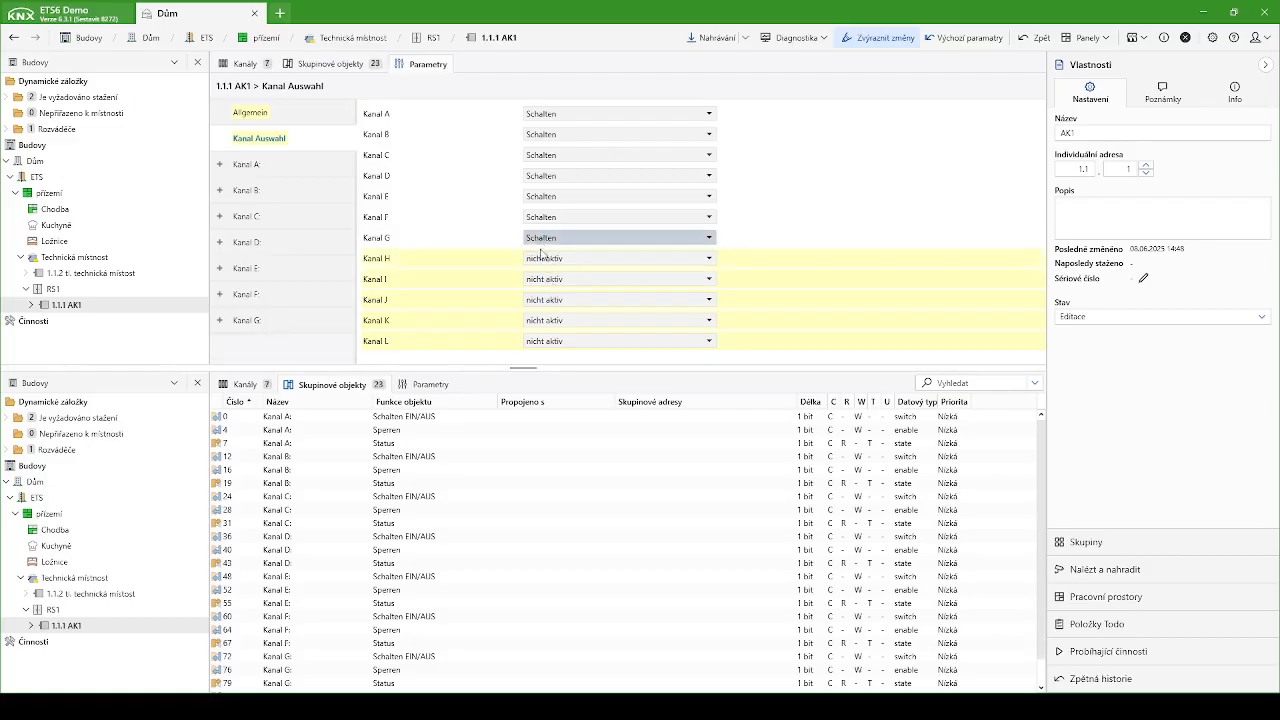
pyautogui.click(542, 260)
pyautogui.click(541, 219)
pyautogui.click(551, 239)
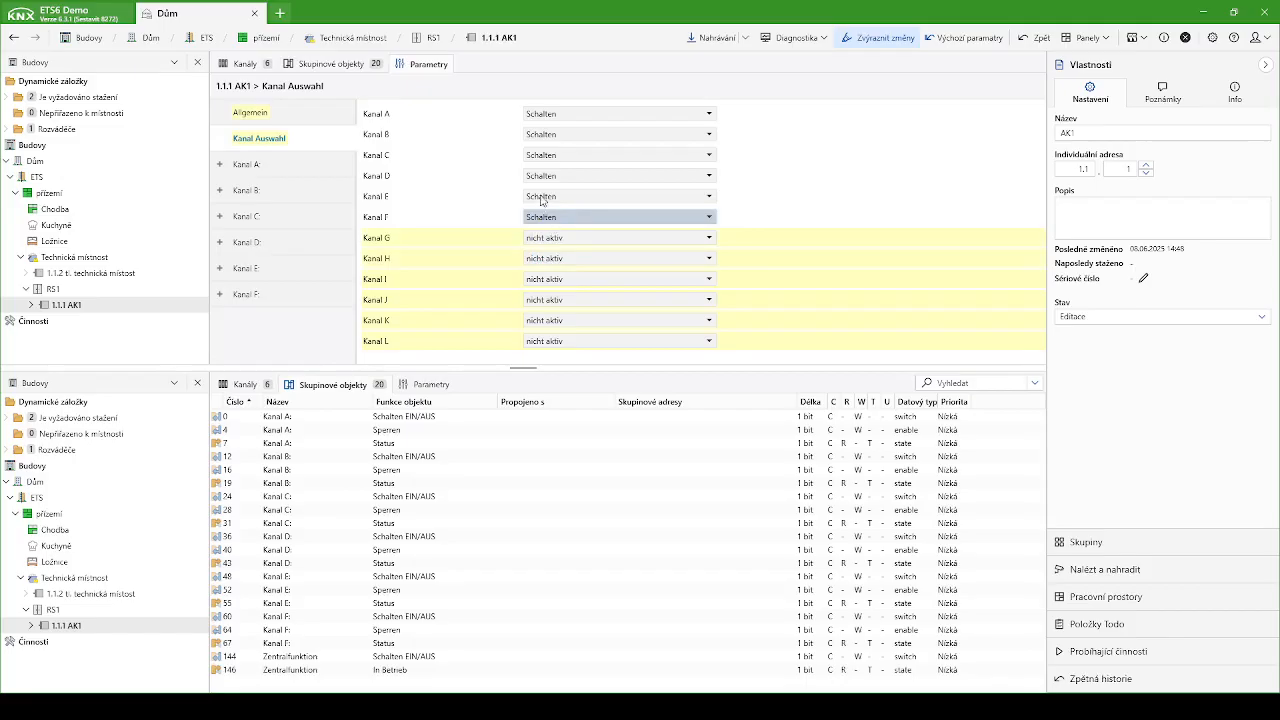
pyautogui.click(541, 200)
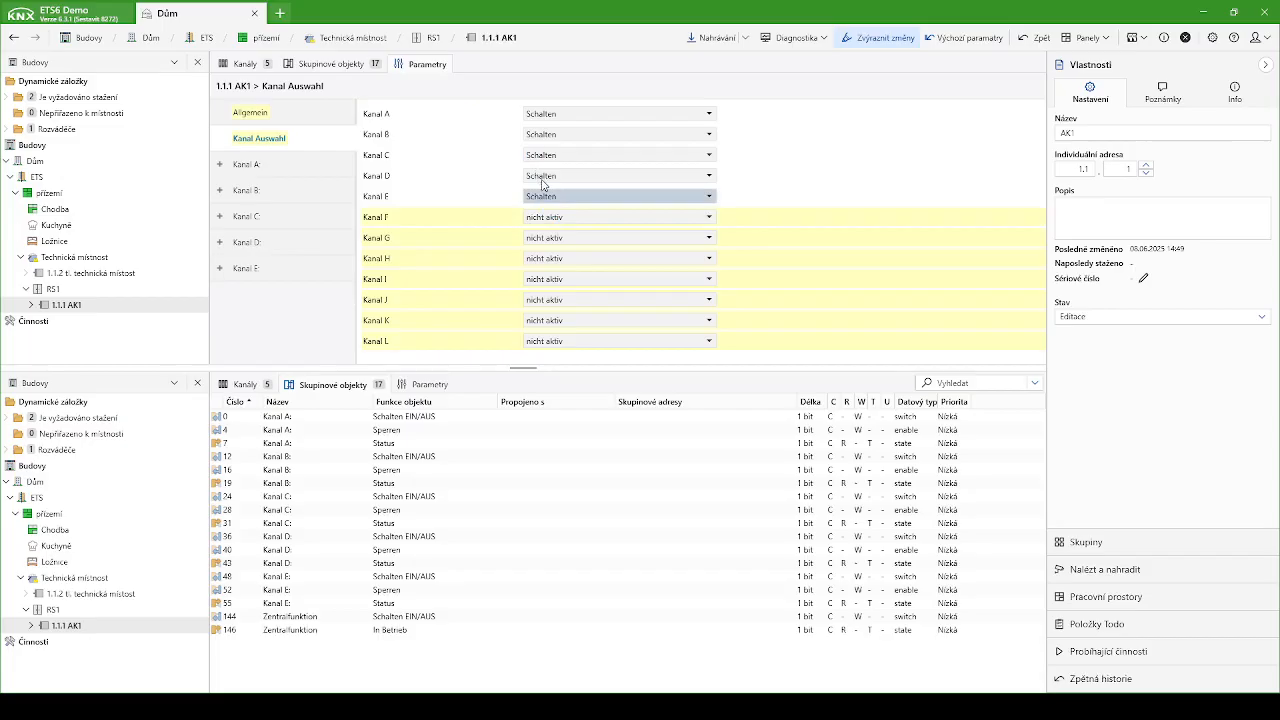
pyautogui.click(542, 180)
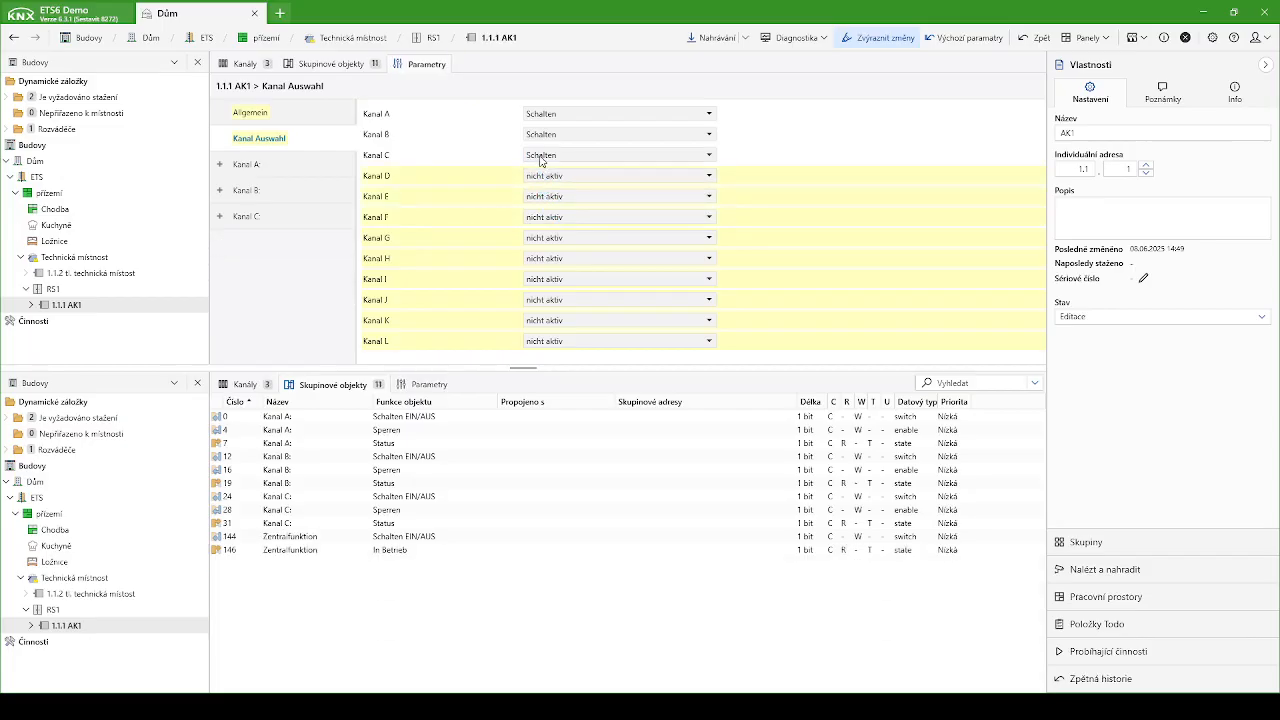
pyautogui.click(541, 158)
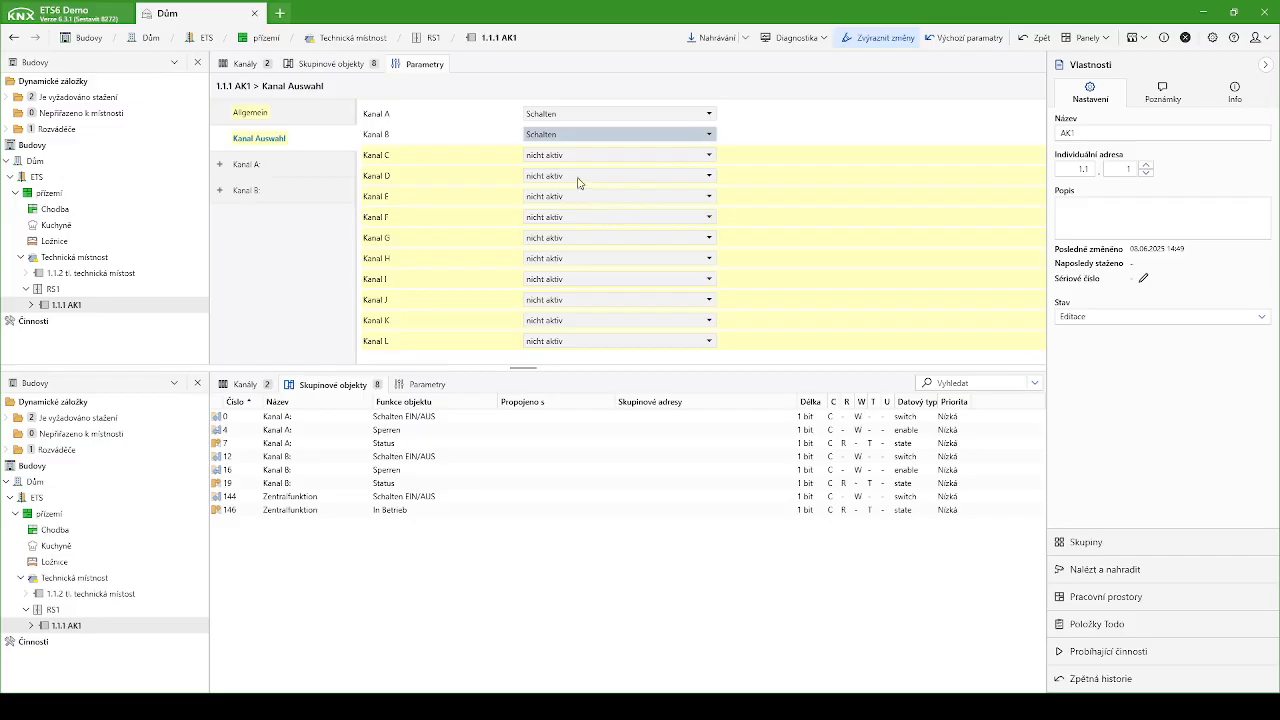
pyautogui.click(747, 125)
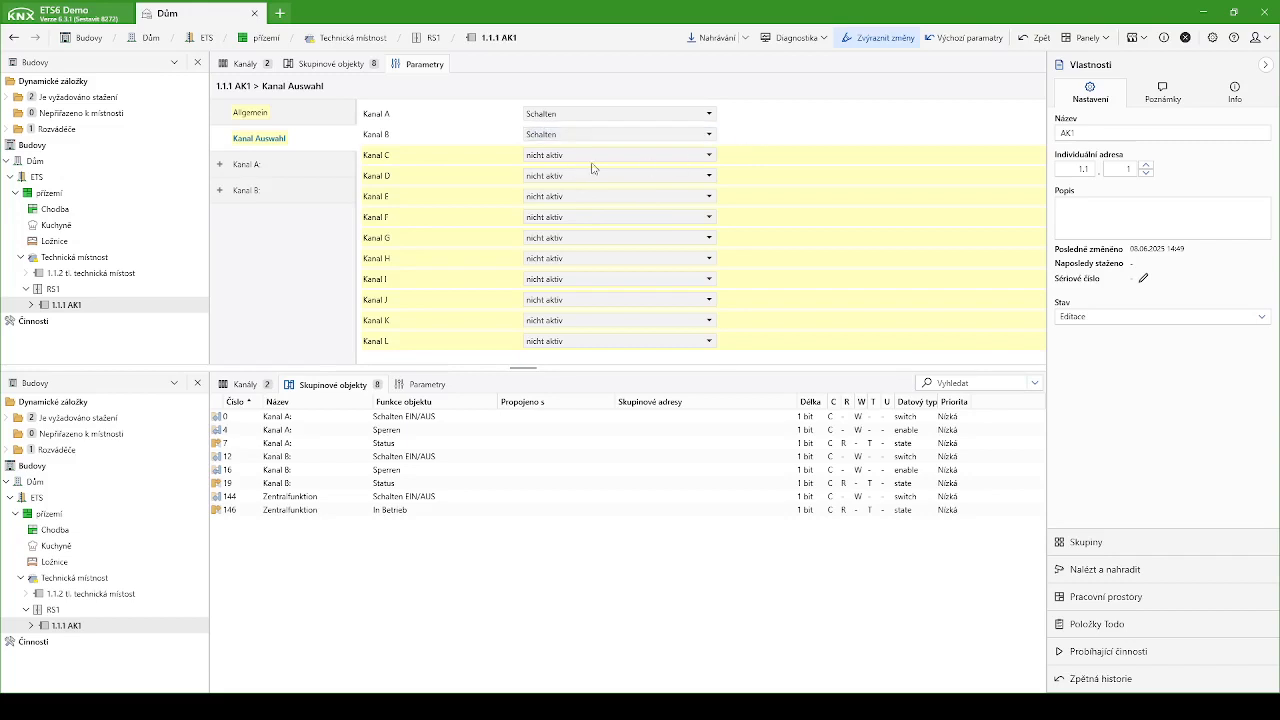
# Give Kanal A the object description "technická místnost" and widen the group objects' Název column to fit it
pyautogui.click(284, 172)
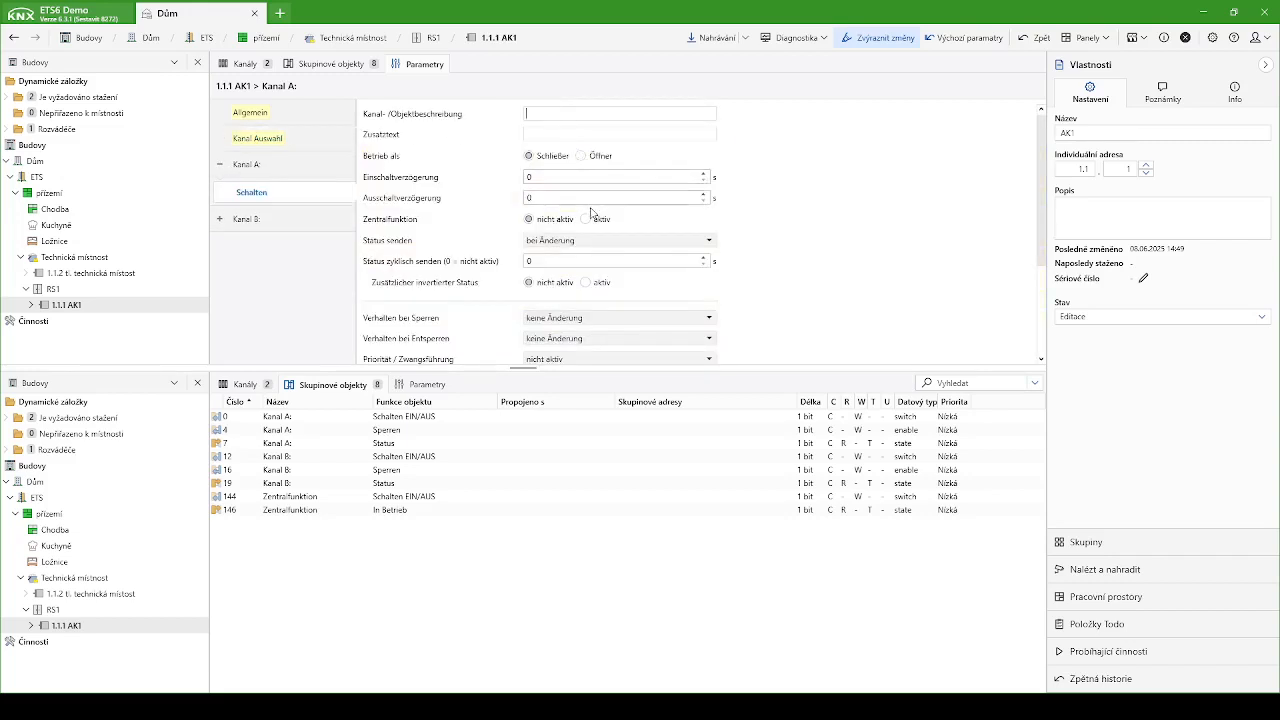
pyautogui.write('technická místnost')
pyautogui.click(794, 157)
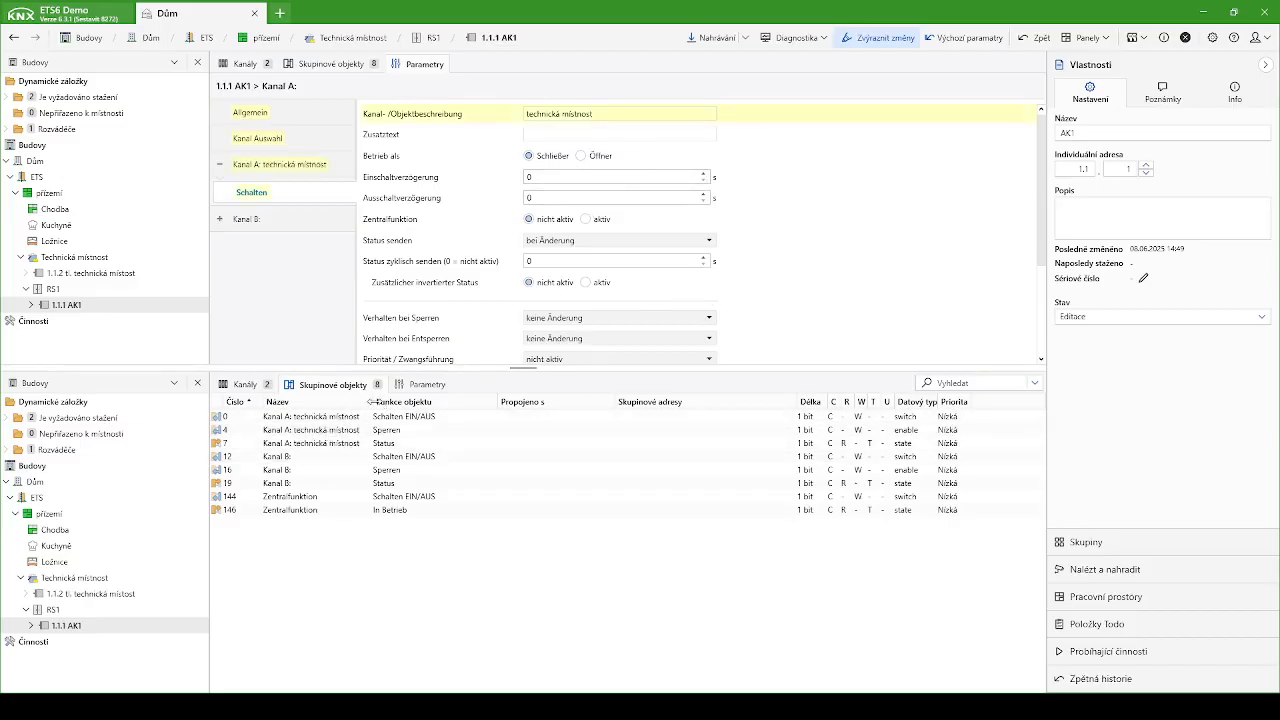
pyautogui.moveTo(369, 401); pyautogui.dragTo(421, 401)
pyautogui.click(342, 419)
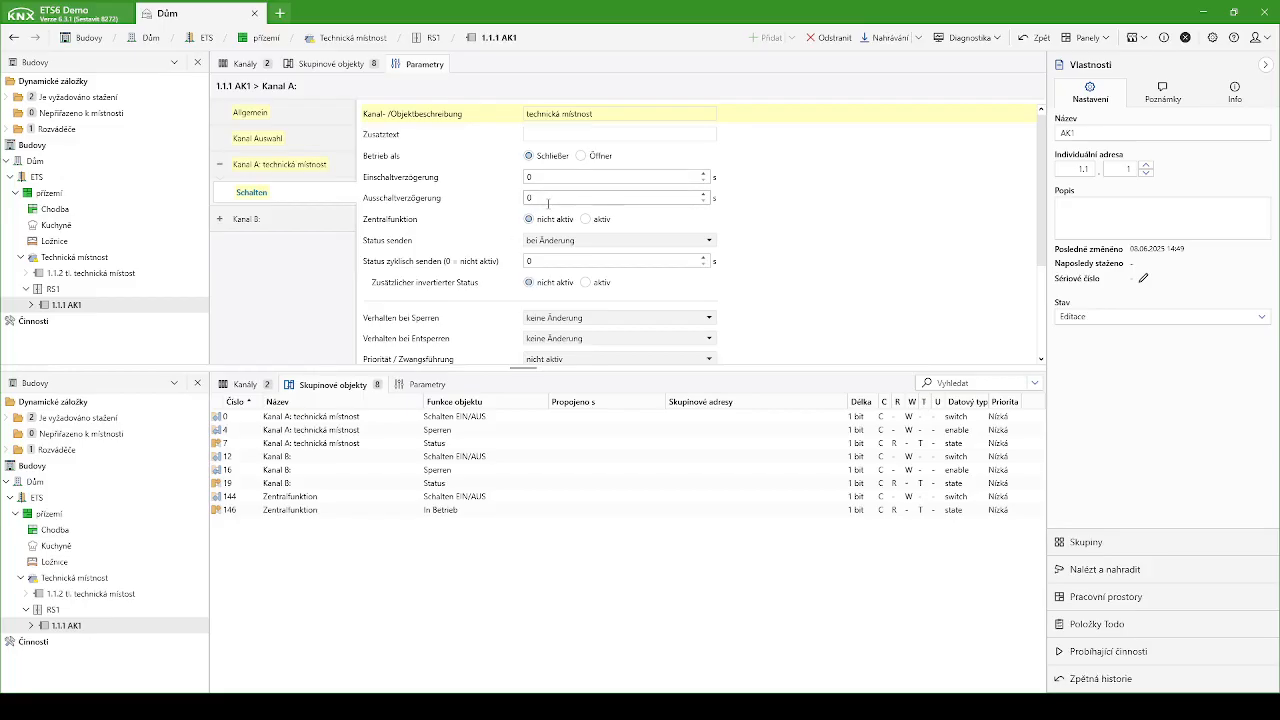
# Set Kanal A's Zentralfunktion to aktiv and check the Zentralfunktion group objects
pyautogui.click(405, 221)
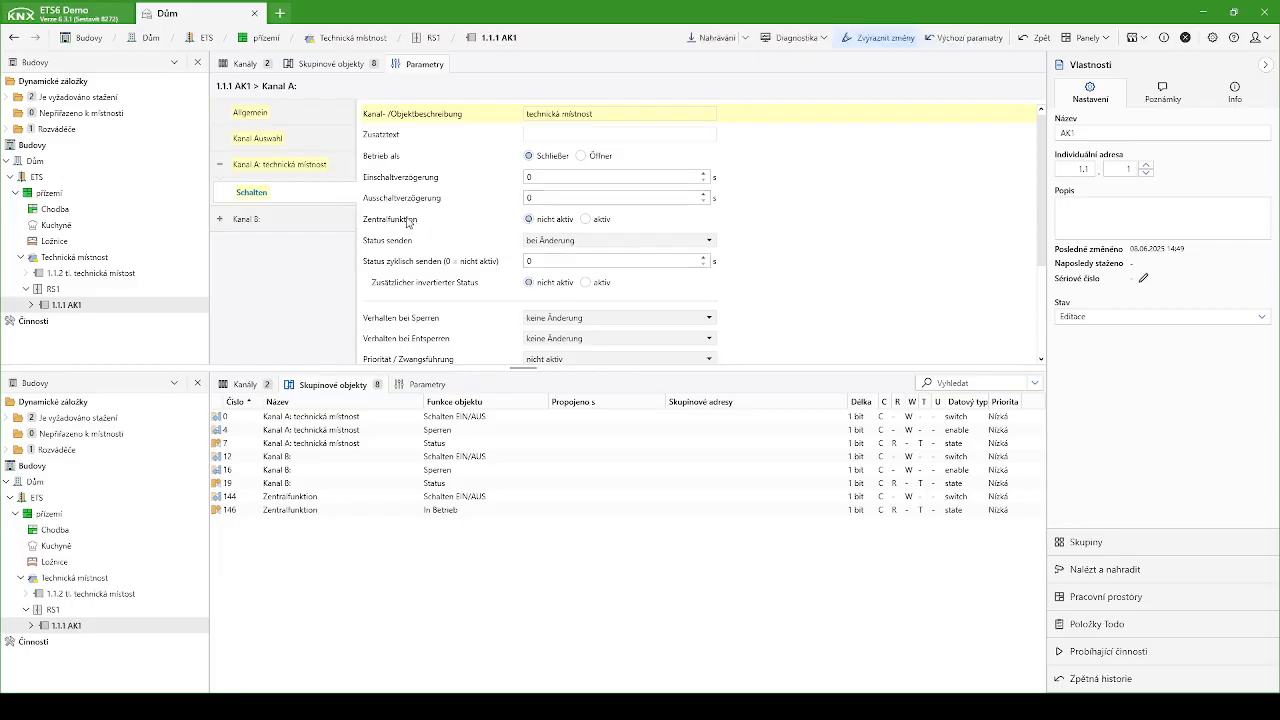
pyautogui.click(586, 219)
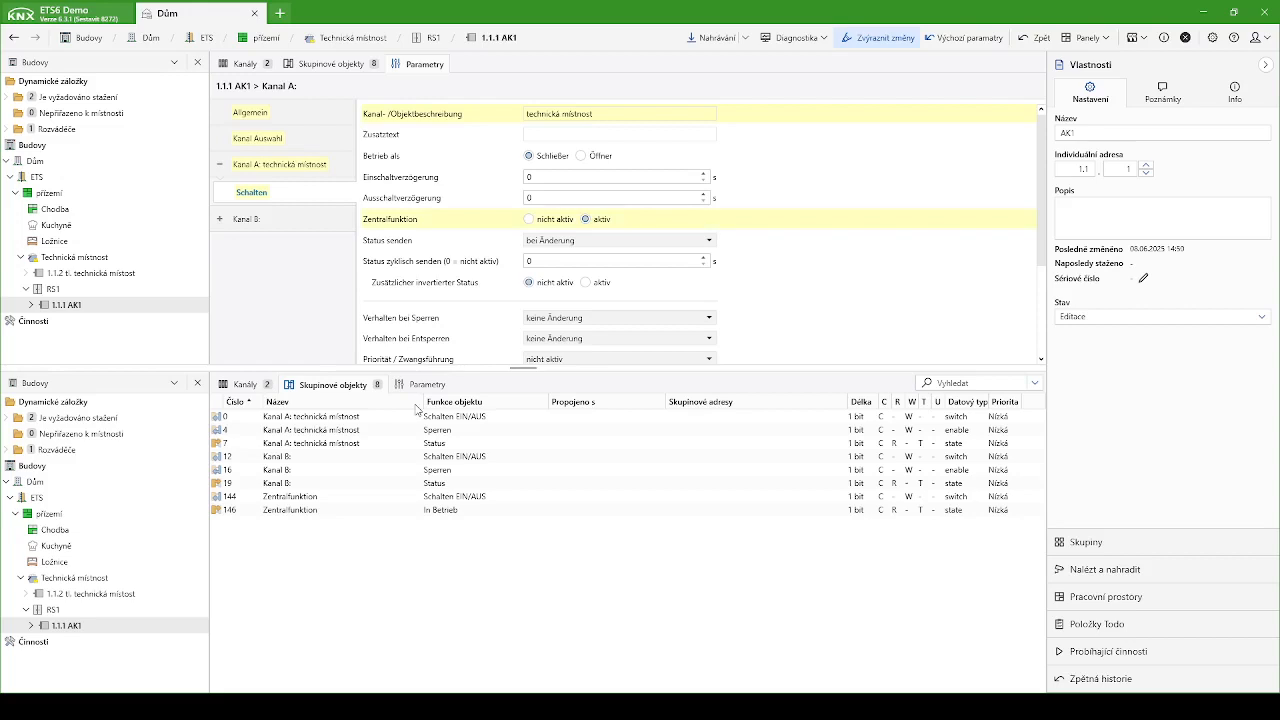
pyautogui.click(336, 511)
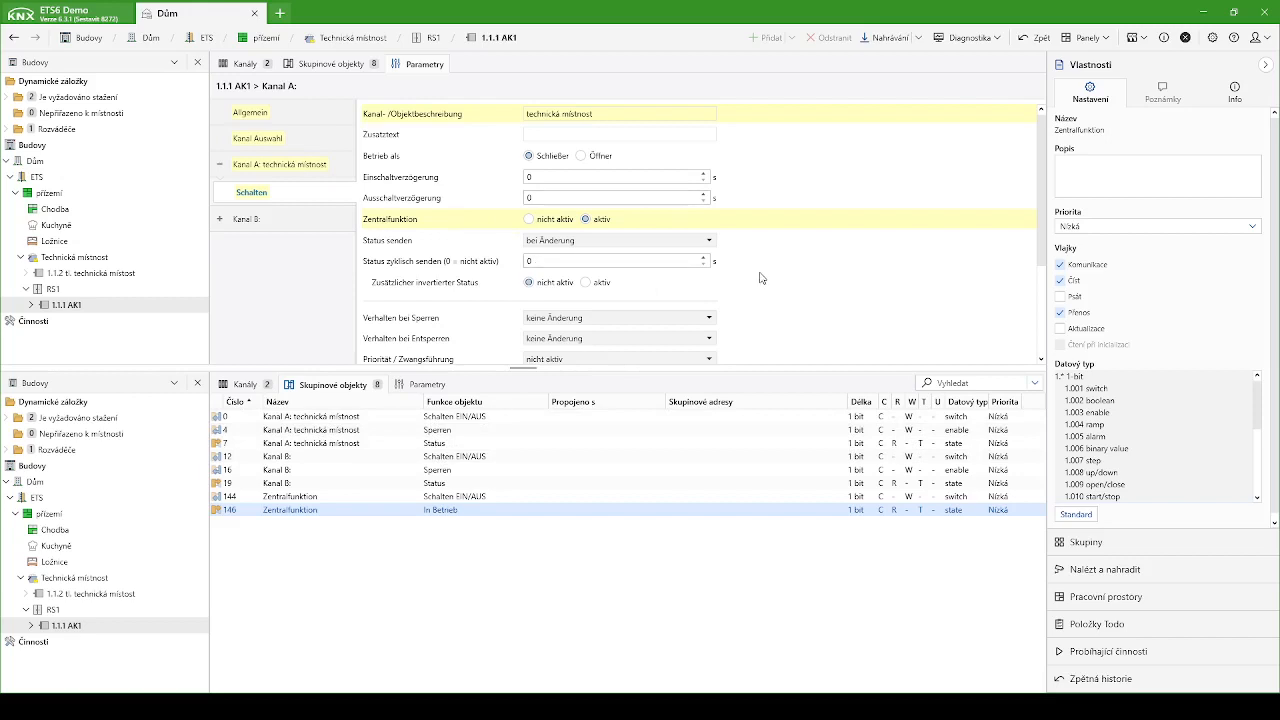
# Review Kanal A's locking and bus voltage behaviour settings, including the options of Verhalten bei Sperren
pyautogui.scroll(-3, 670, 278)
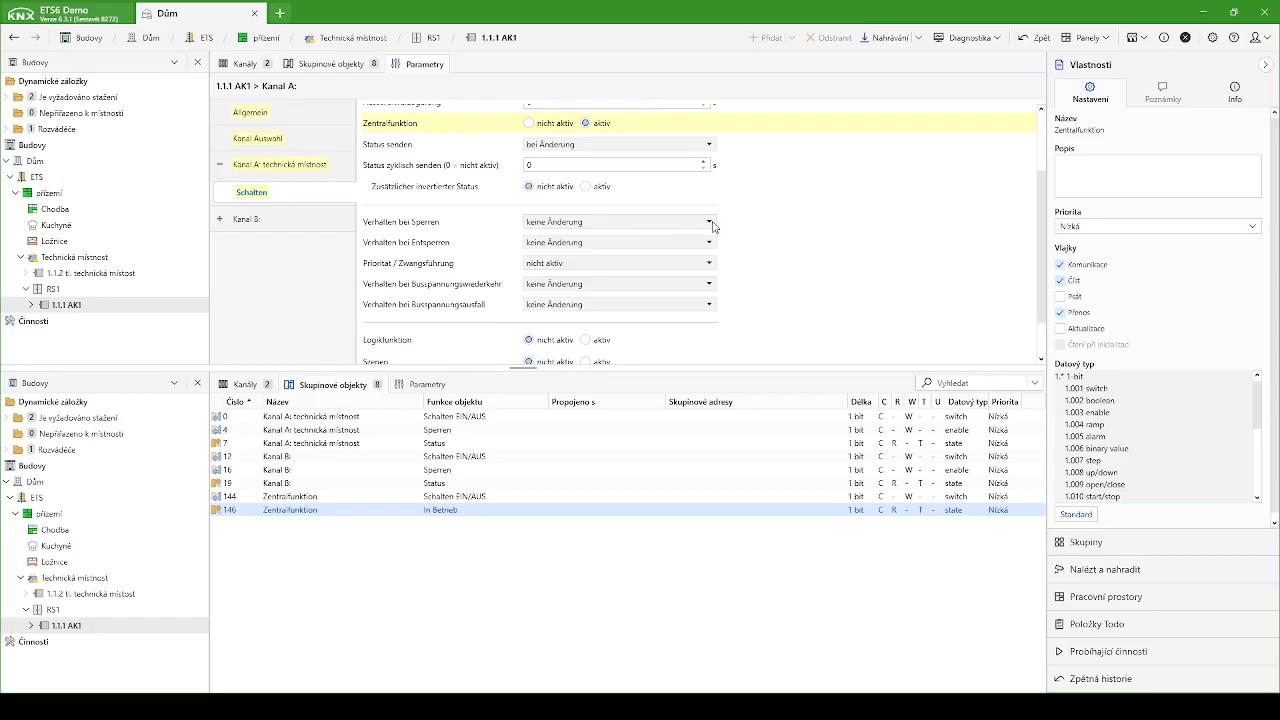
pyautogui.click(657, 223)
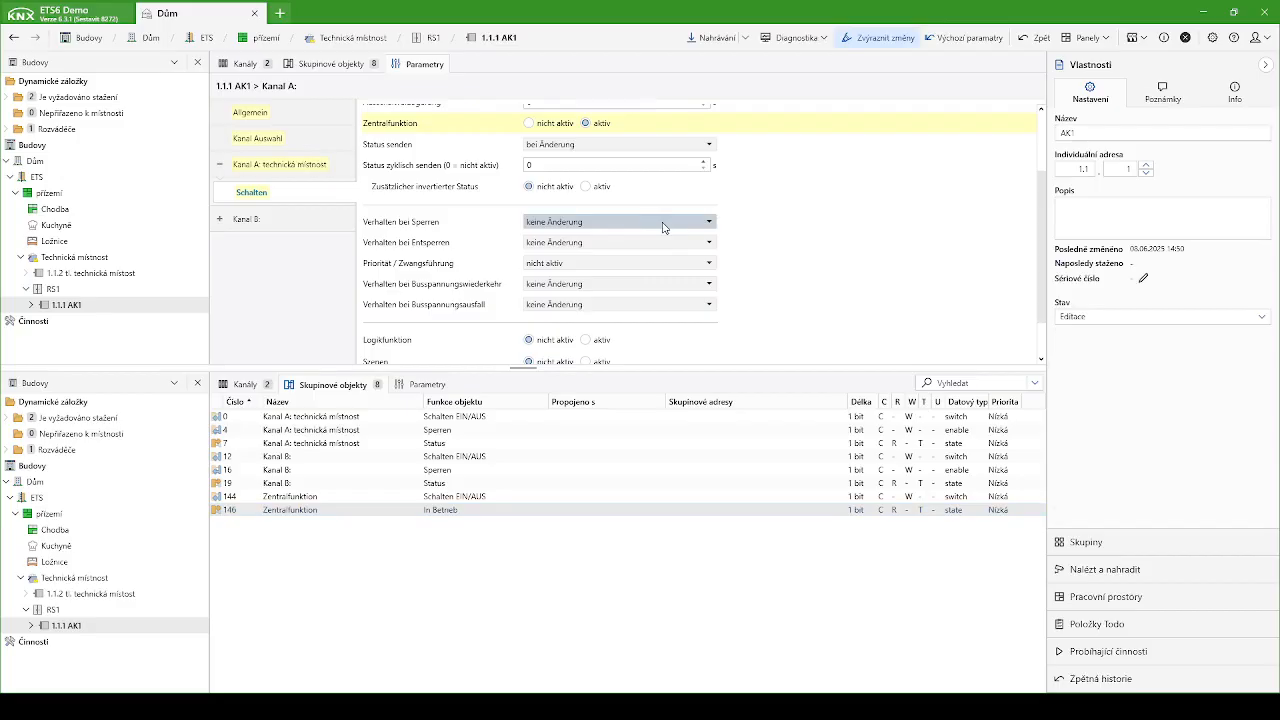
pyautogui.click(772, 202)
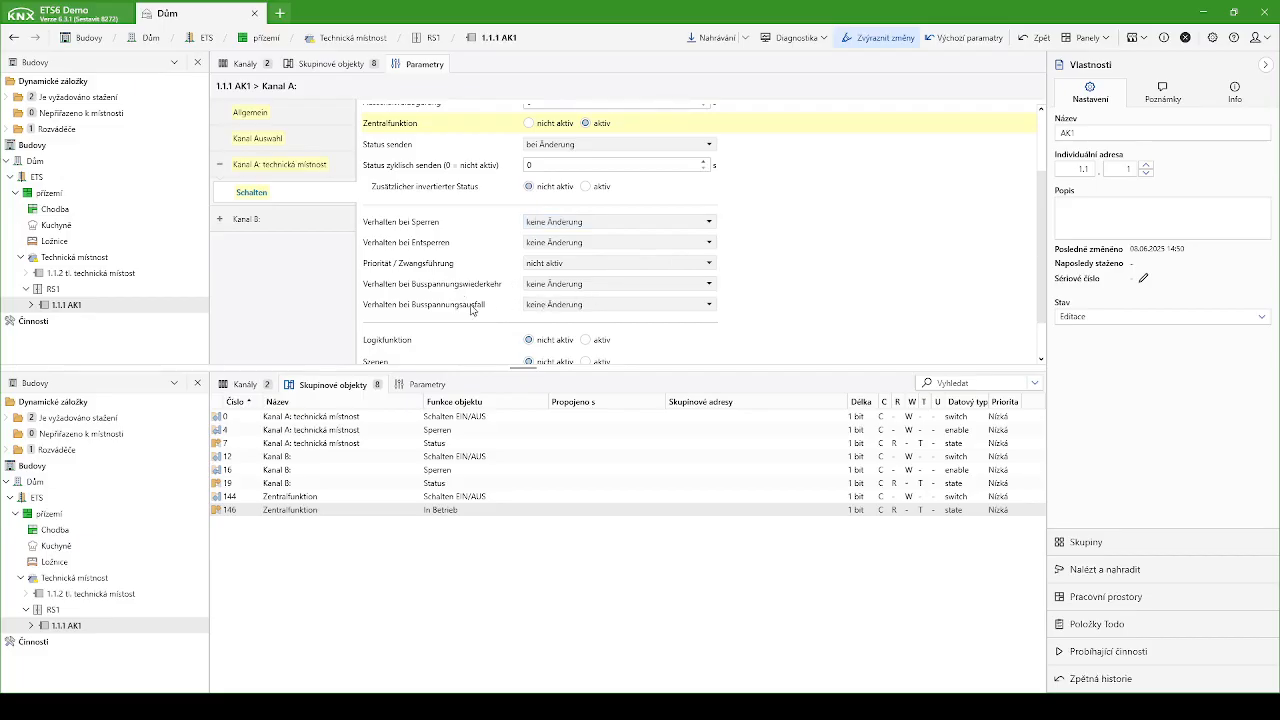
# Activate Szenen, Schwellwertschalter and Betriebsstundenzähler for Kanal A
pyautogui.scroll(-1, 801, 307)
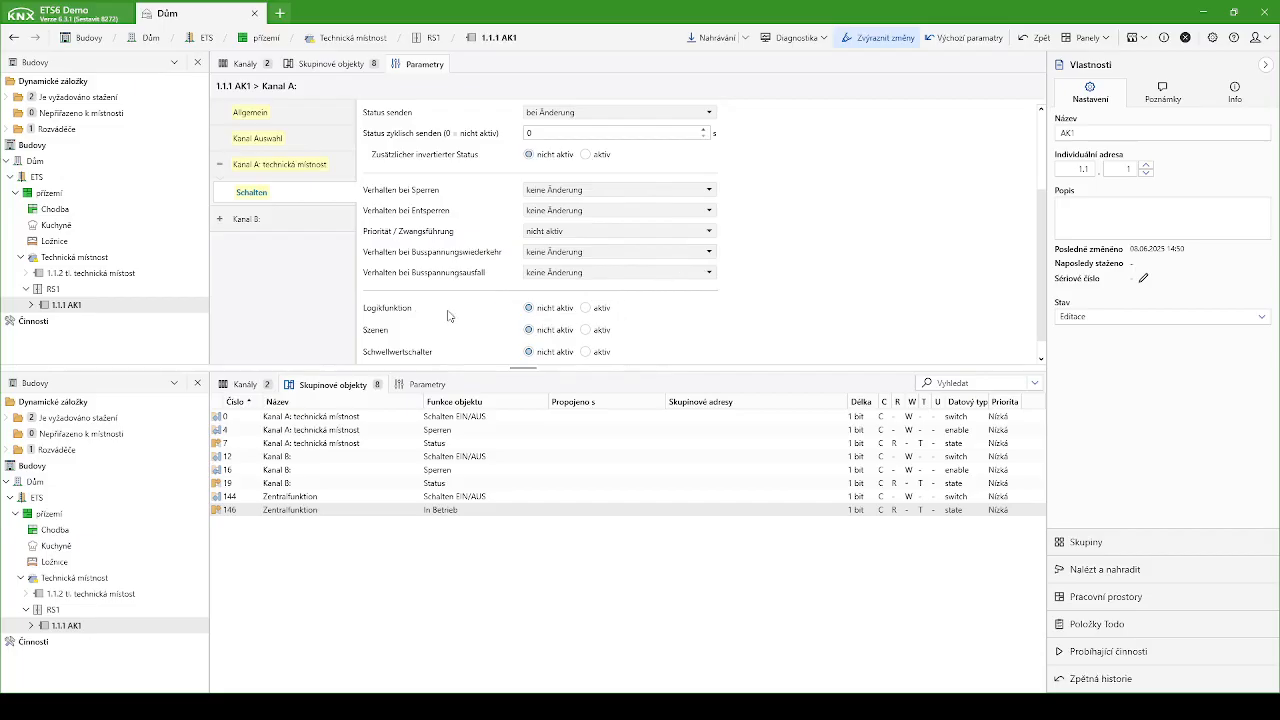
pyautogui.click(585, 330)
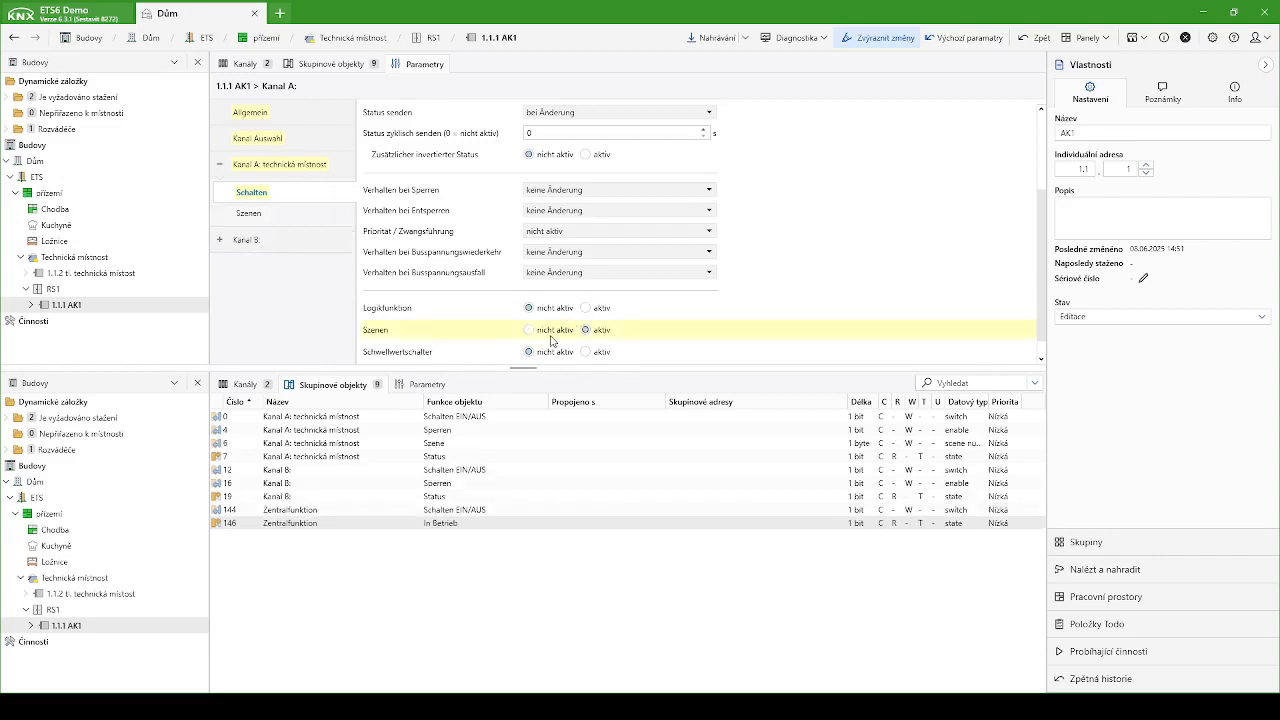
pyautogui.scroll(-1, 574, 344)
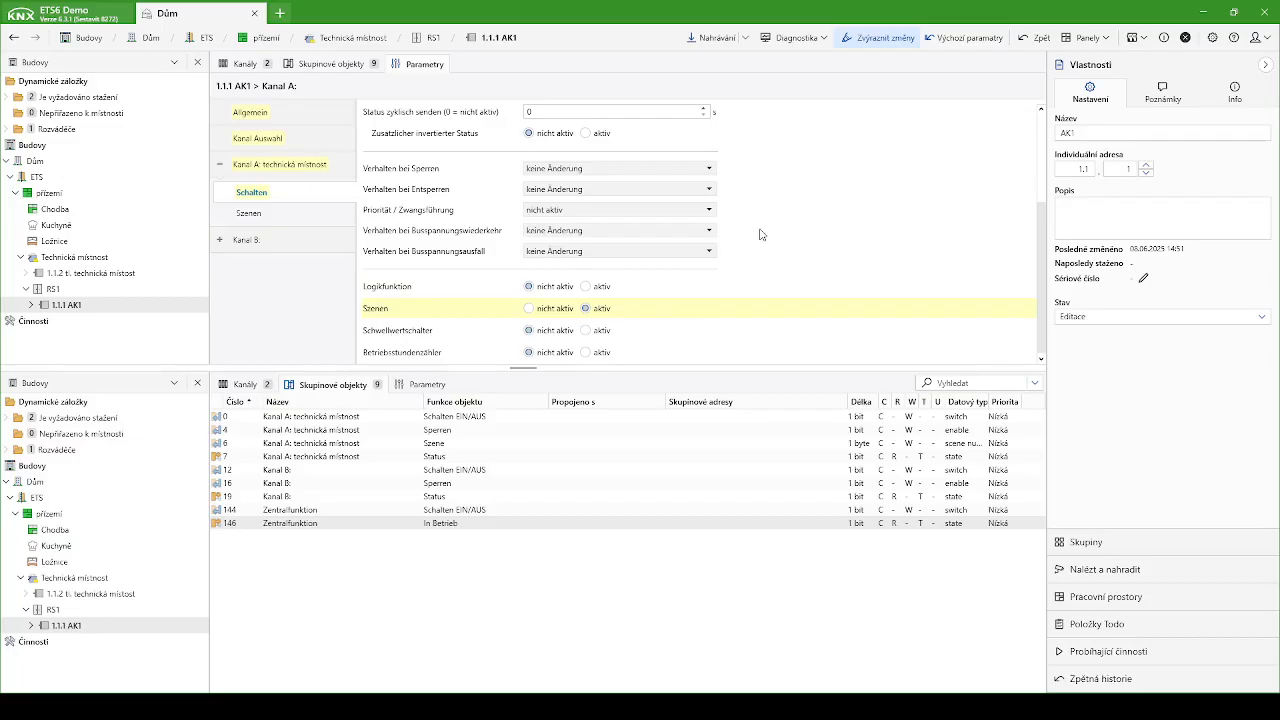
pyautogui.click(585, 353)
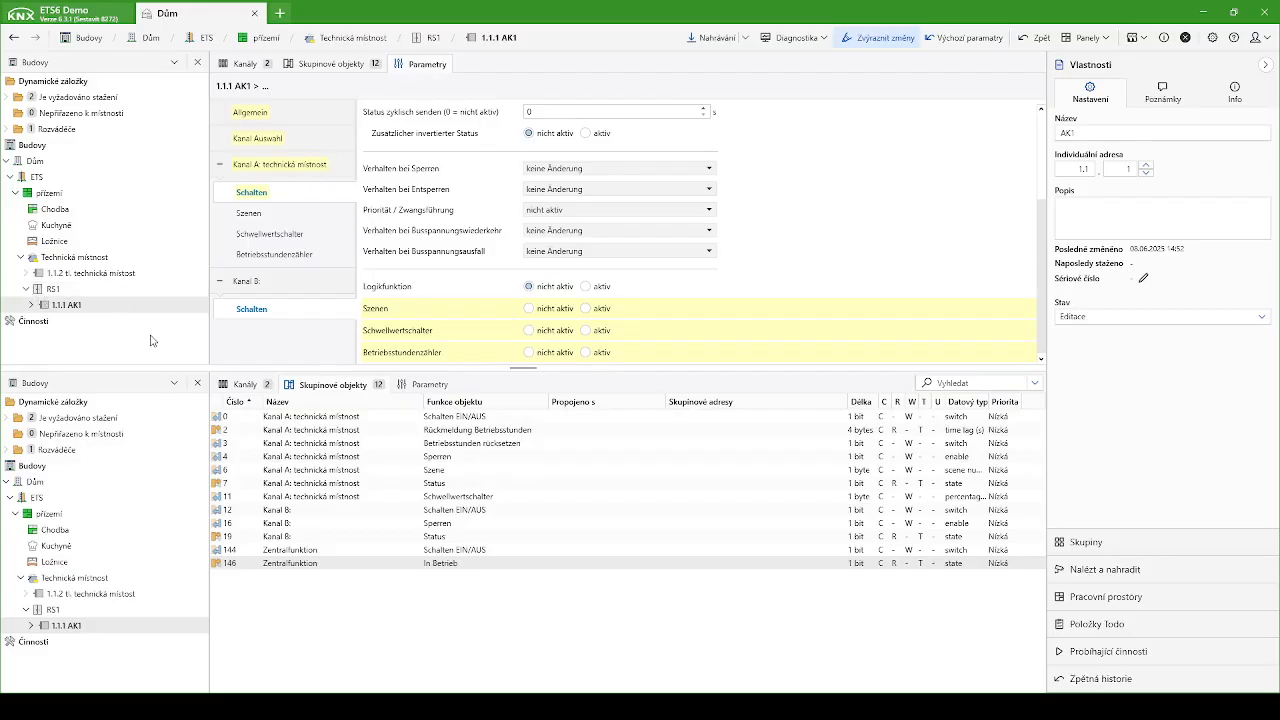
# Open the product catalogue in place of the second Budovy view, search for LK001.03 and select SCN-LK001.03 Linienkoppler mit Data Secure
pyautogui.click(176, 384)
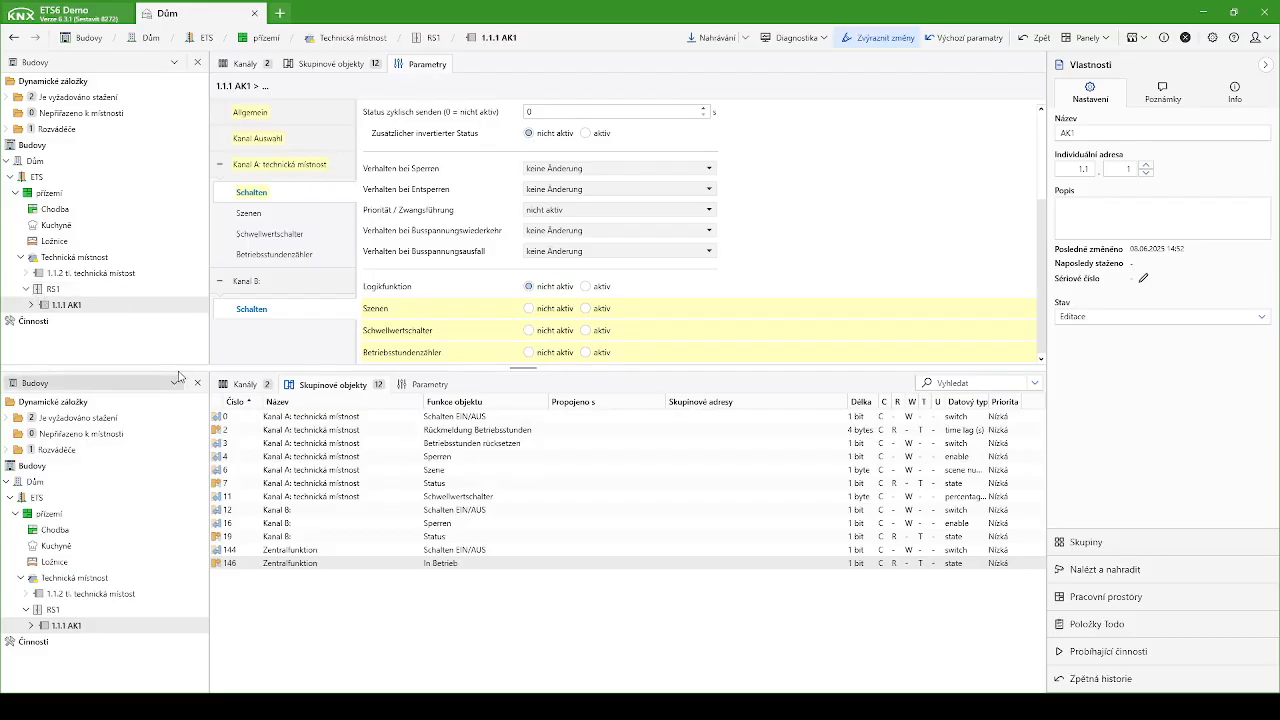
pyautogui.click(66, 490)
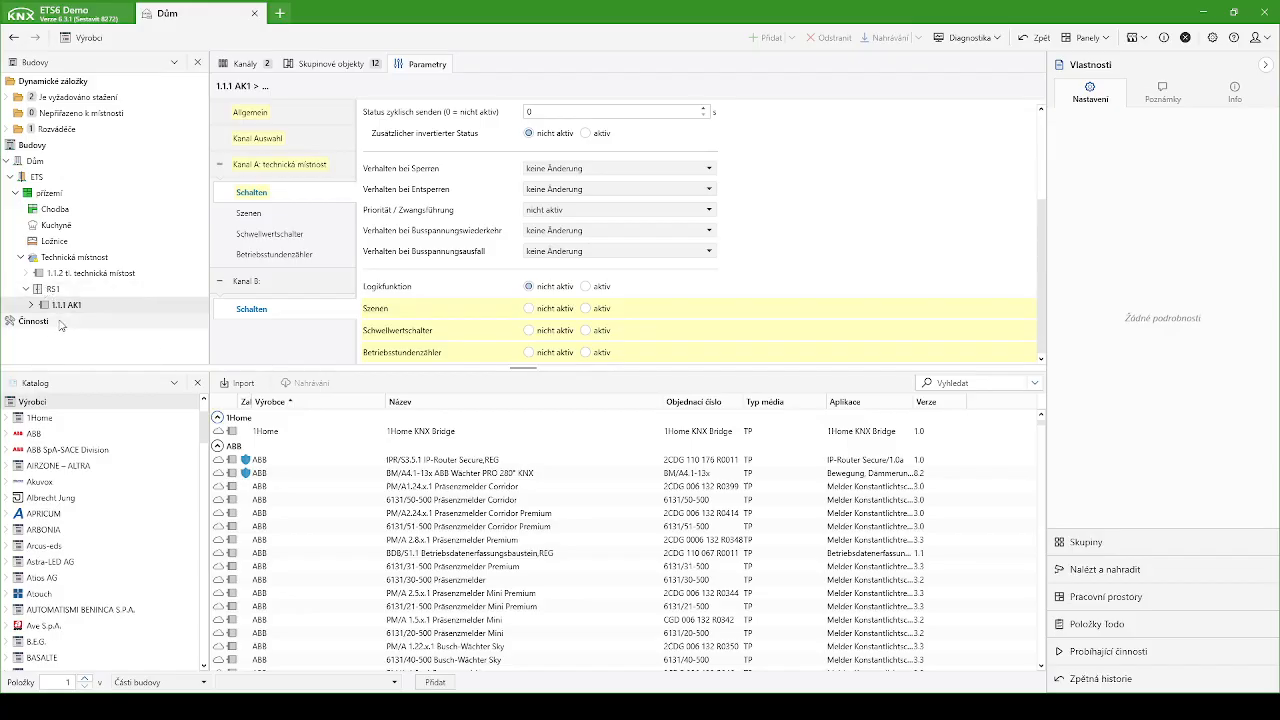
pyautogui.click(935, 383)
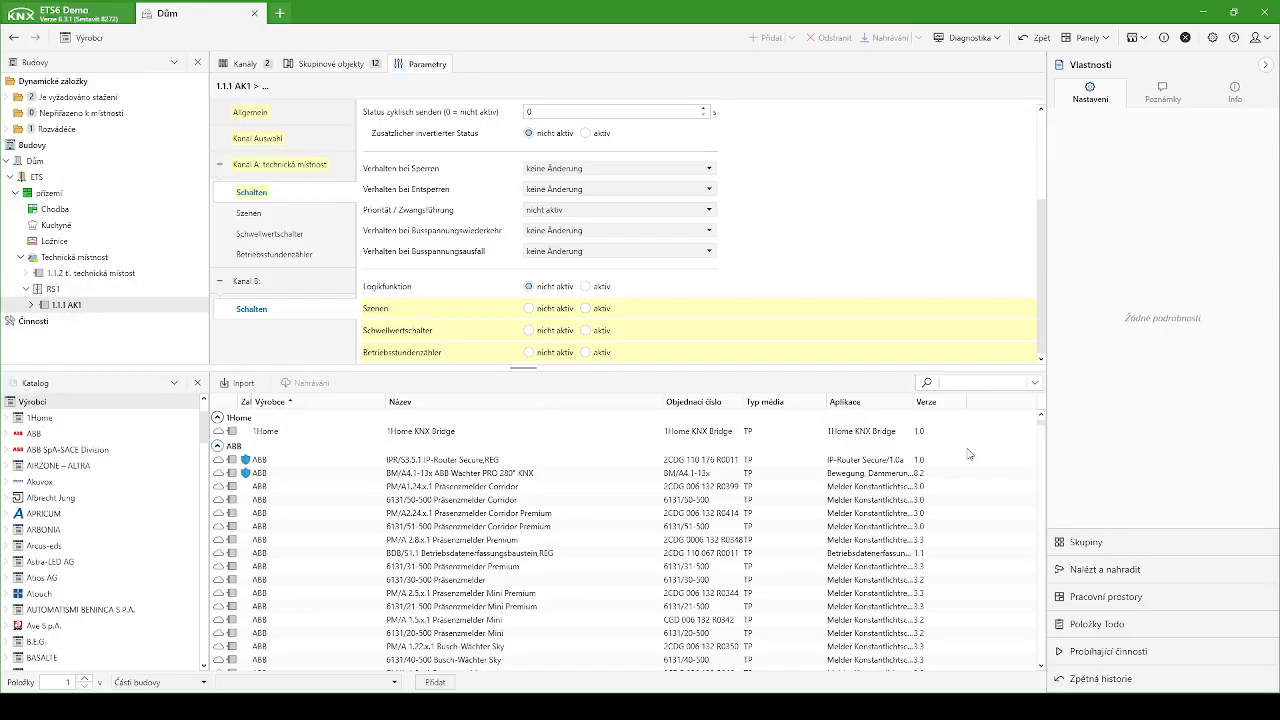
pyautogui.write('LK001.03')
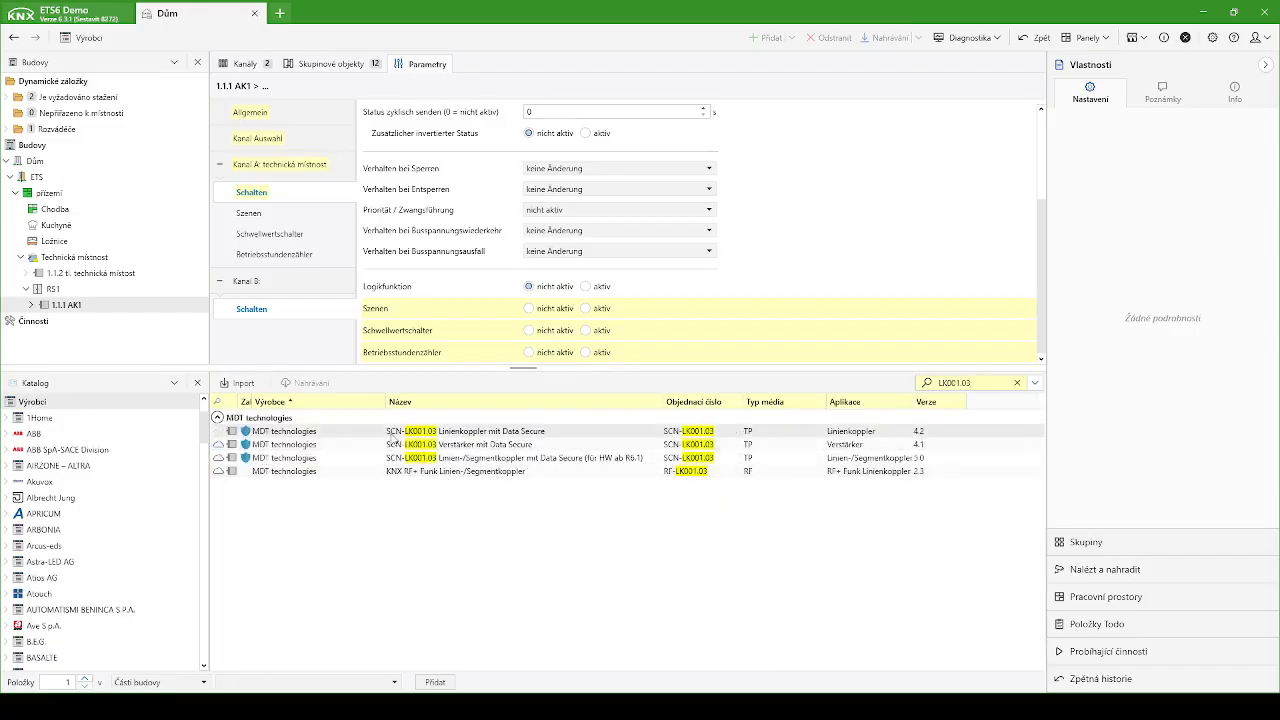
pyautogui.click(358, 434)
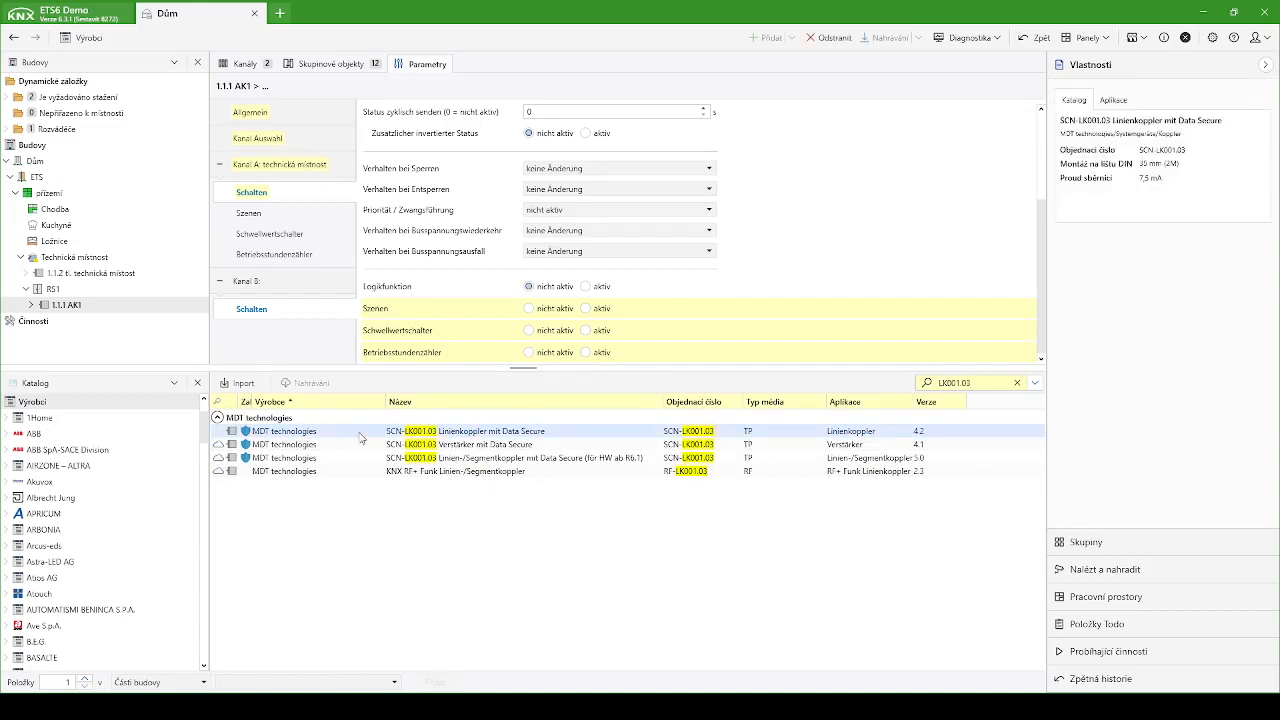
# Add SCN-LK001.03 Linienkoppler mit Data Secure to distribution board RS1 without setting a project password
pyautogui.click(105, 292)
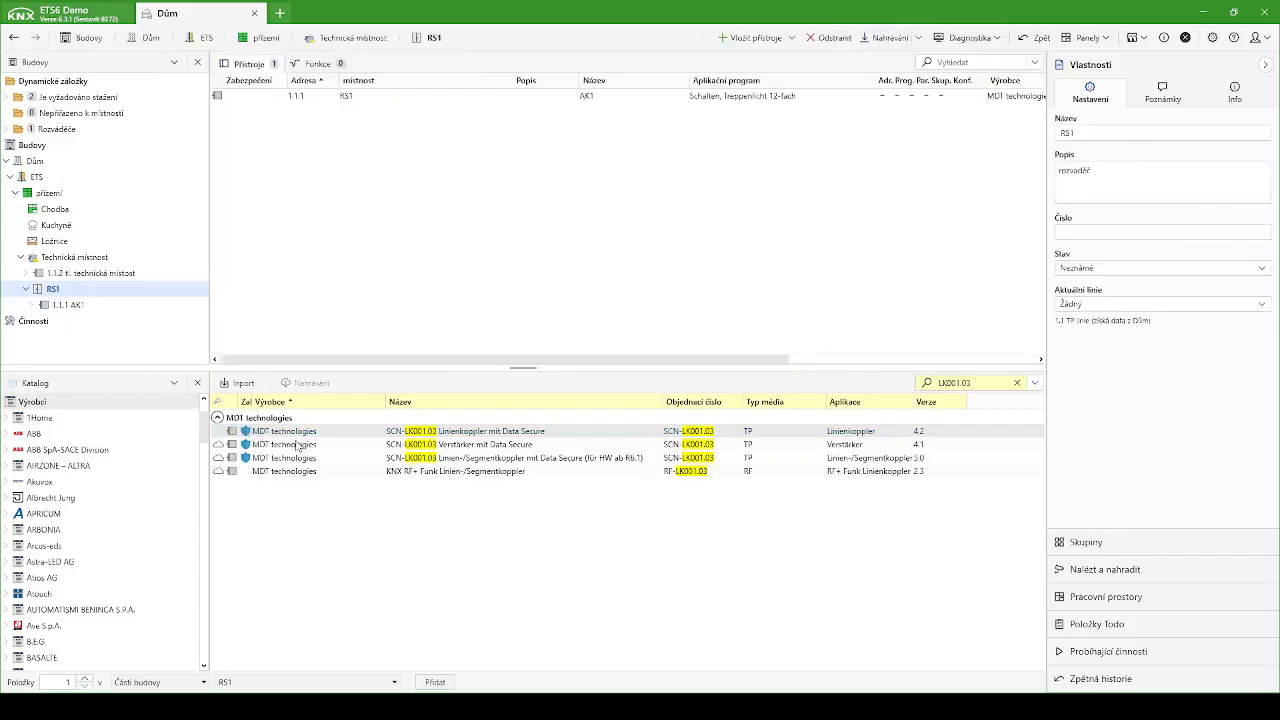
pyautogui.click(349, 435)
pyautogui.moveTo(349, 435); pyautogui.dragTo(355, 190)
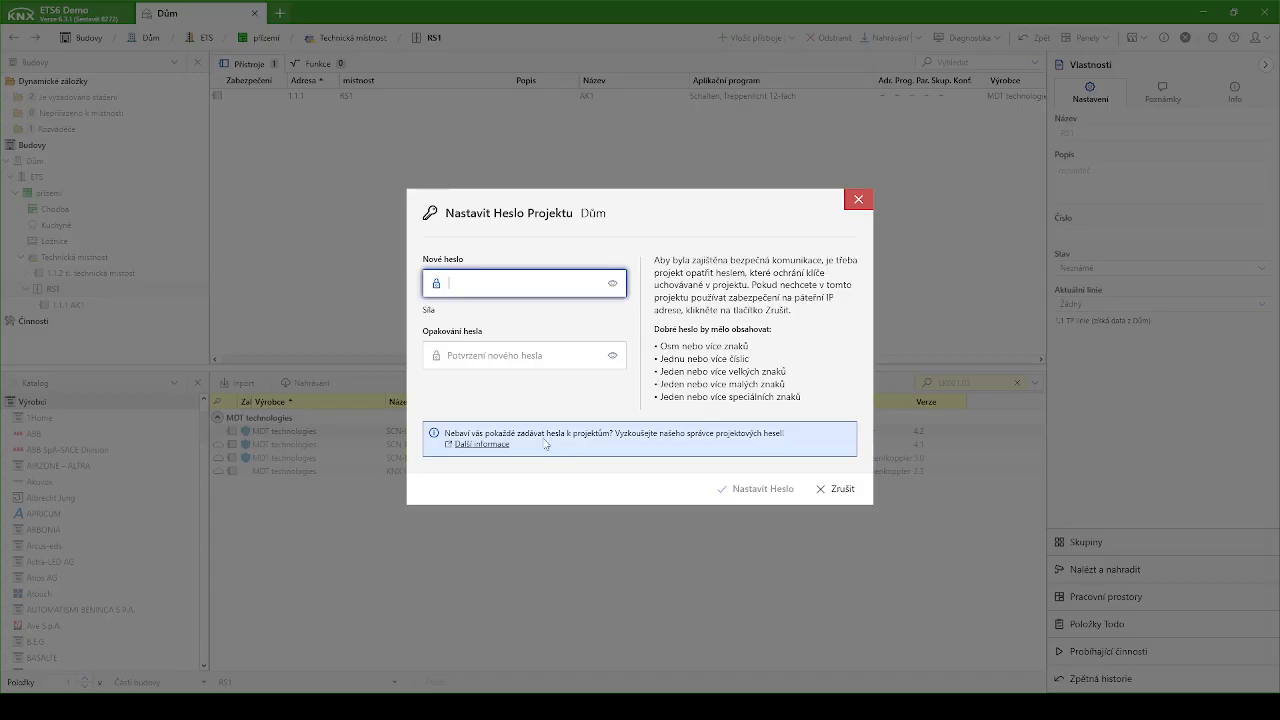
pyautogui.click(828, 487)
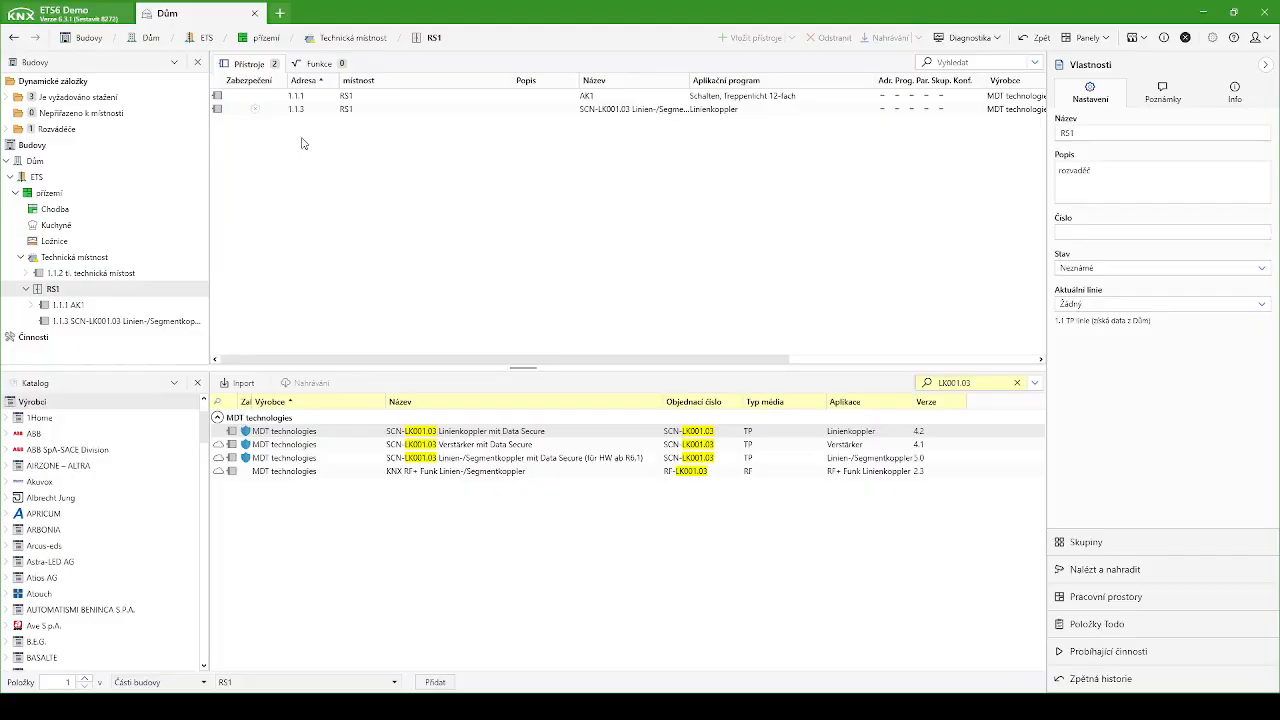
# Try inserting a device certificate for coupler 1.1.3, cancelling the project password request each time
pyautogui.click(255, 113)
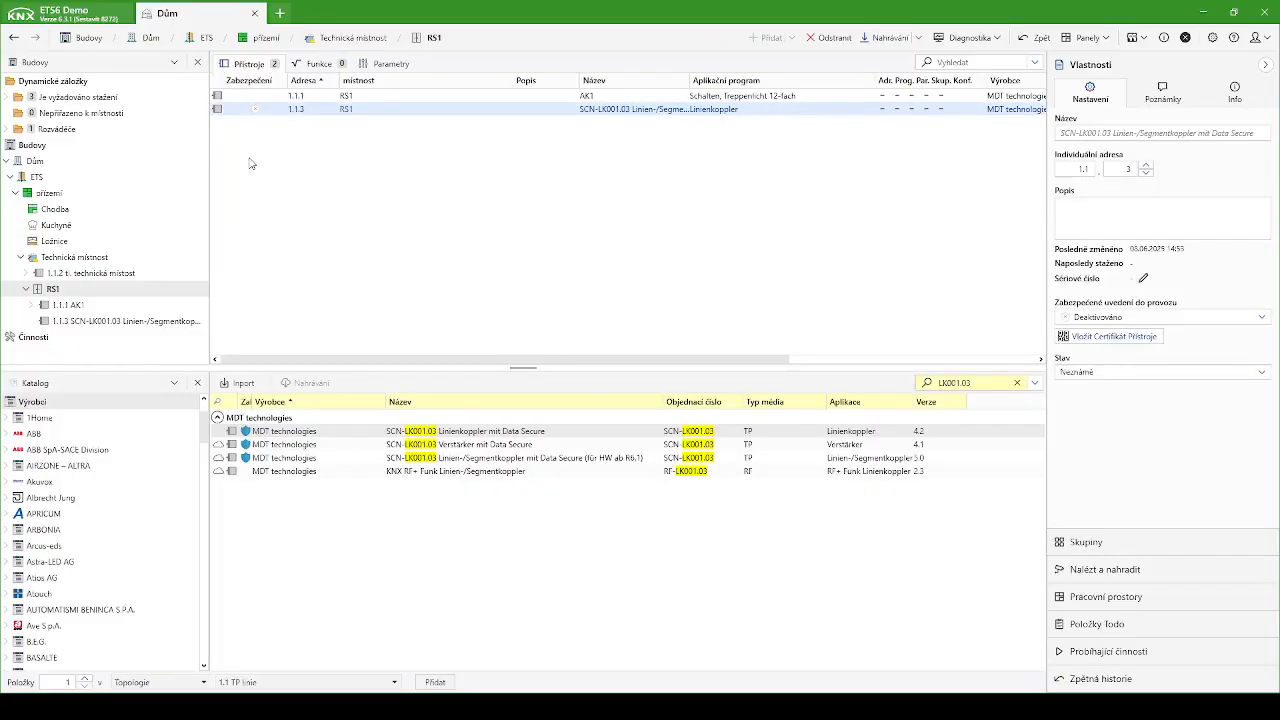
pyautogui.click(1116, 340)
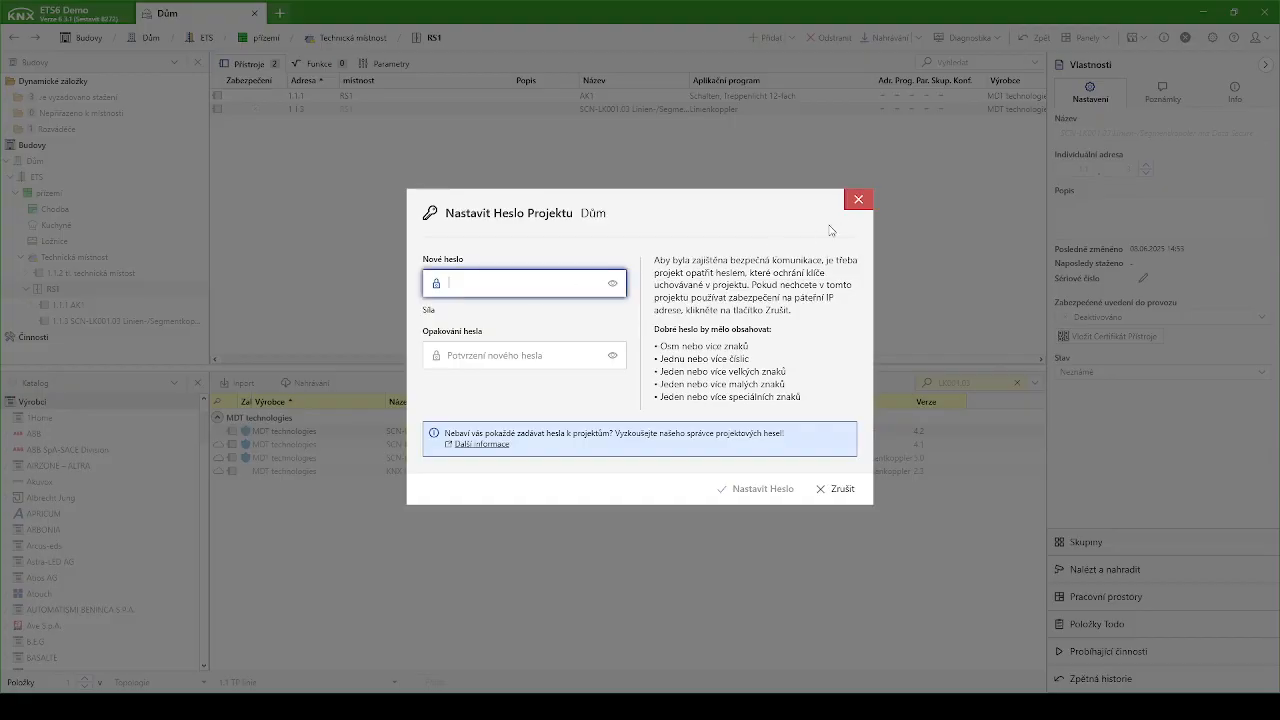
pyautogui.click(859, 201)
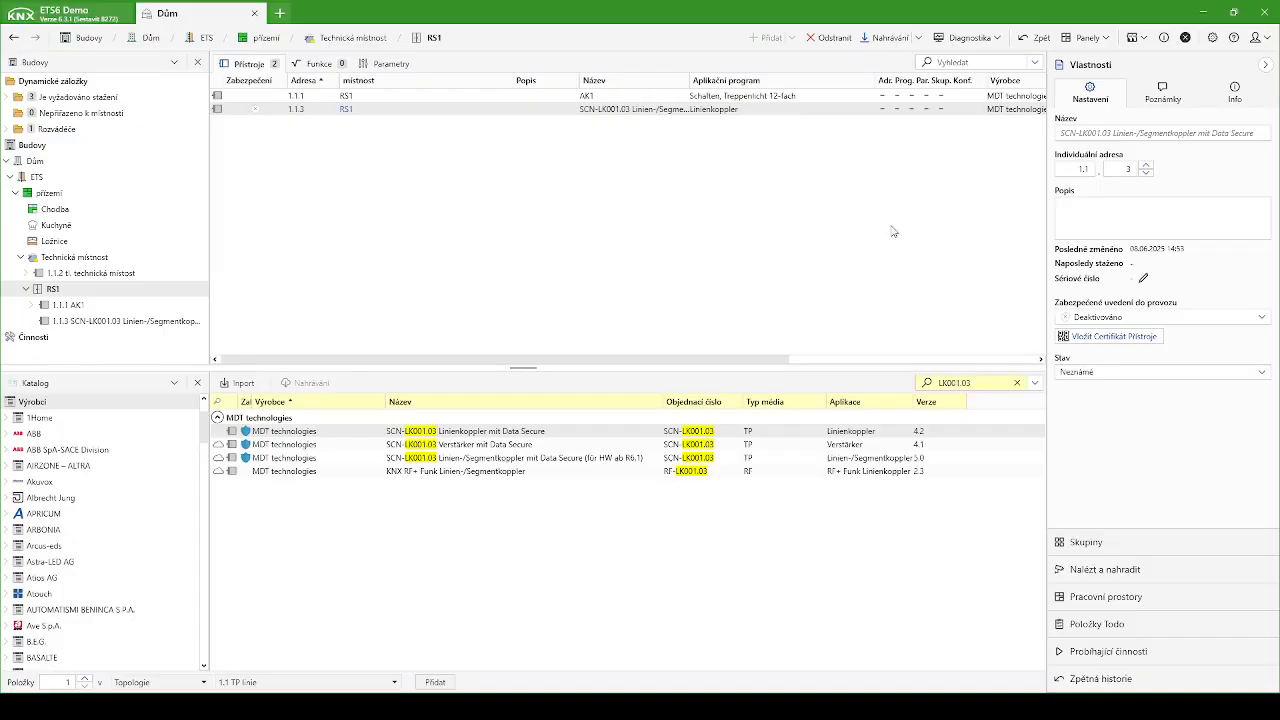
pyautogui.click(1121, 342)
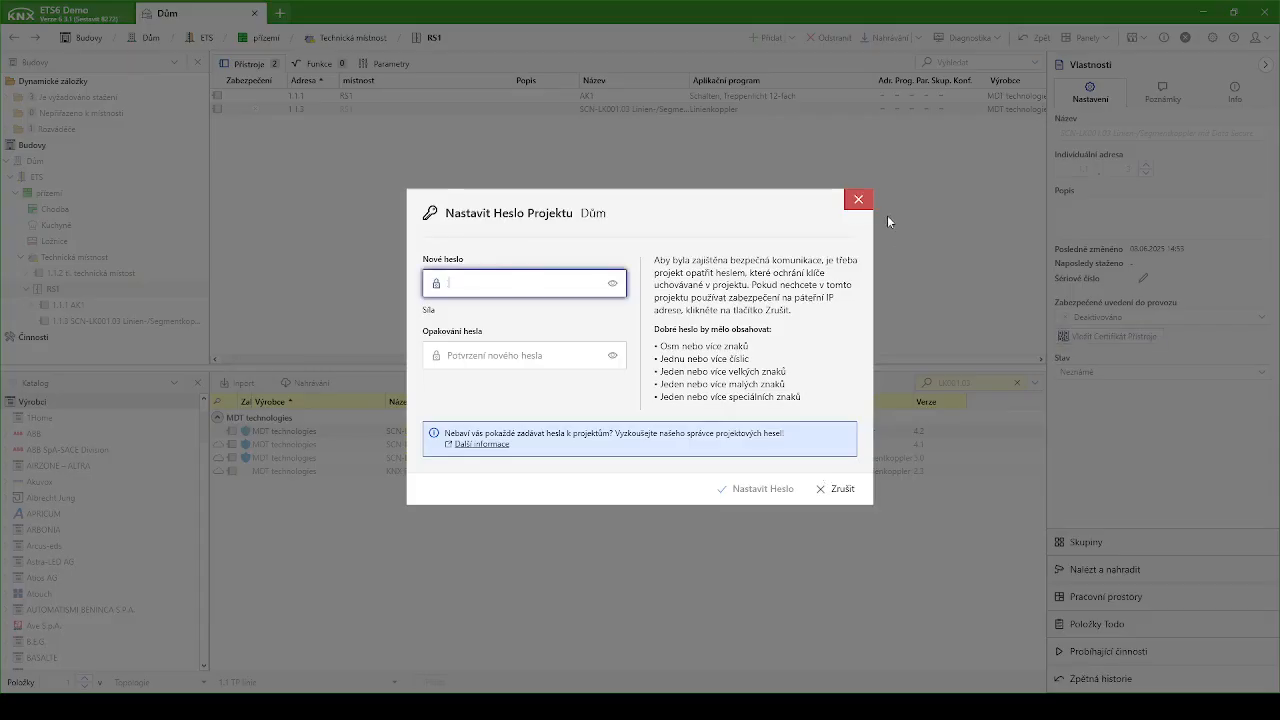
pyautogui.click(858, 200)
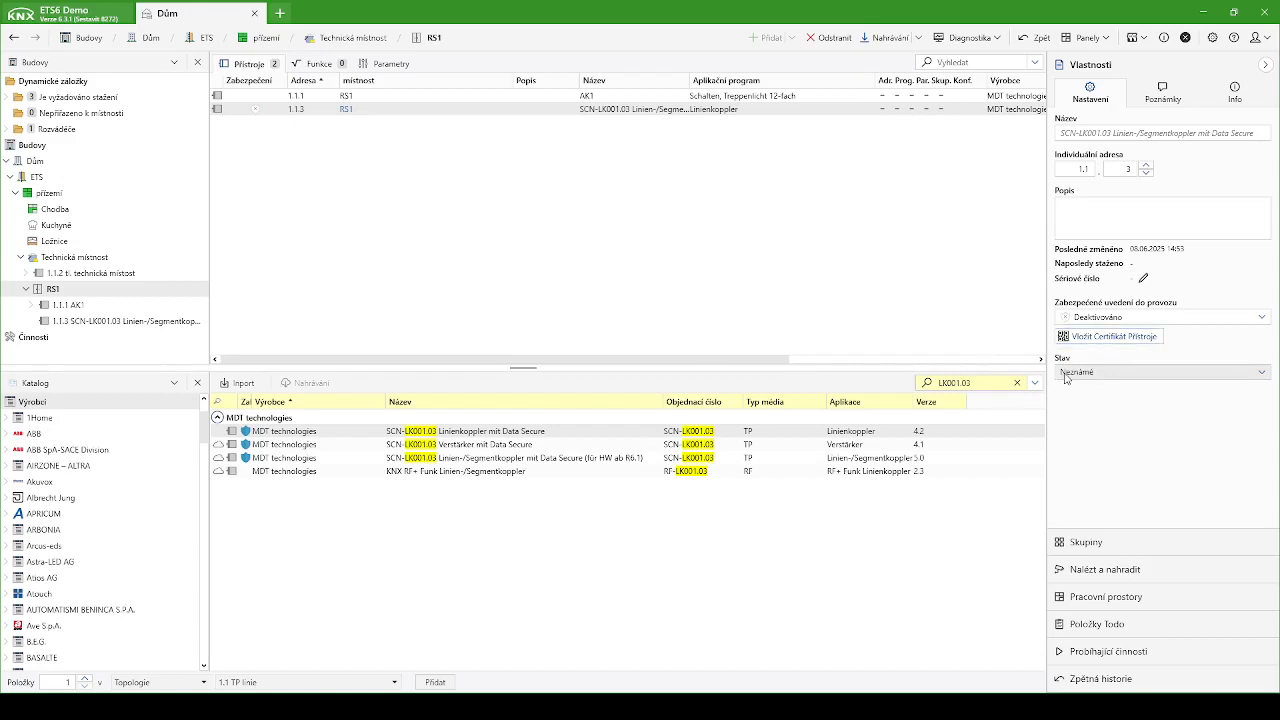
# Set coupler 1.1.3's Stav to Editace and compare it with AK1 and push-button 1.1.2
pyautogui.click(1084, 411)
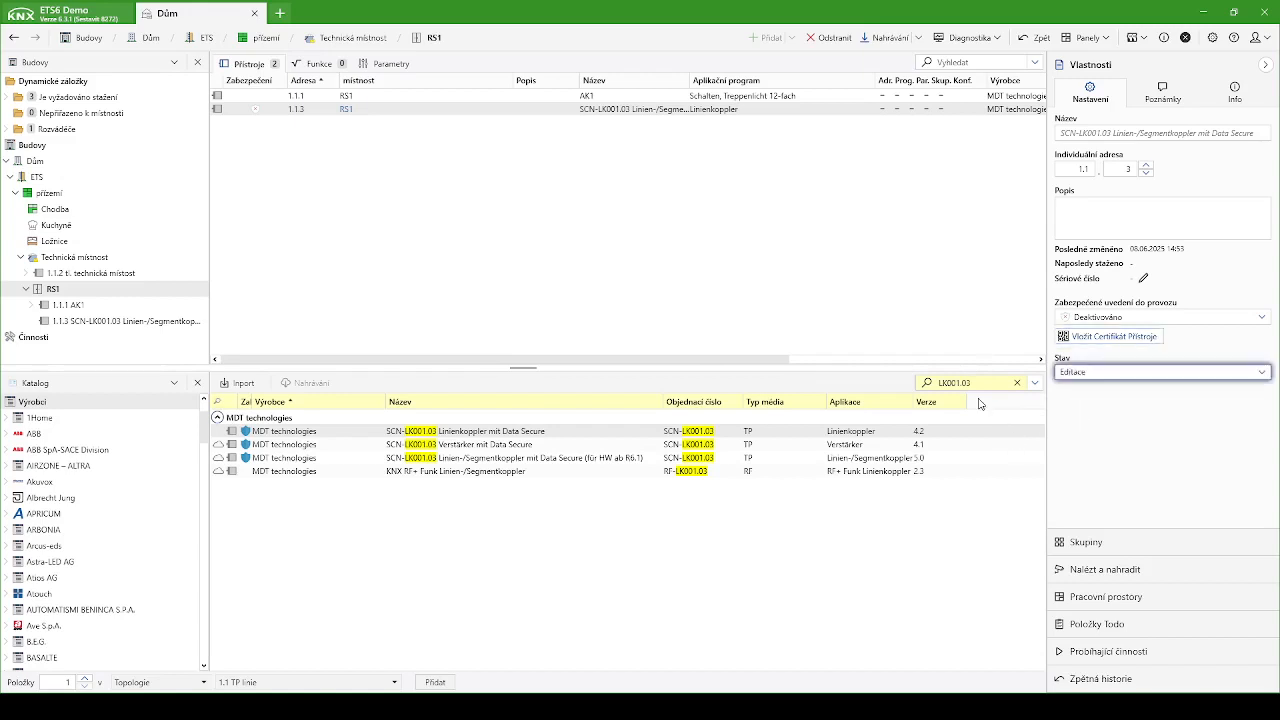
pyautogui.click(473, 97)
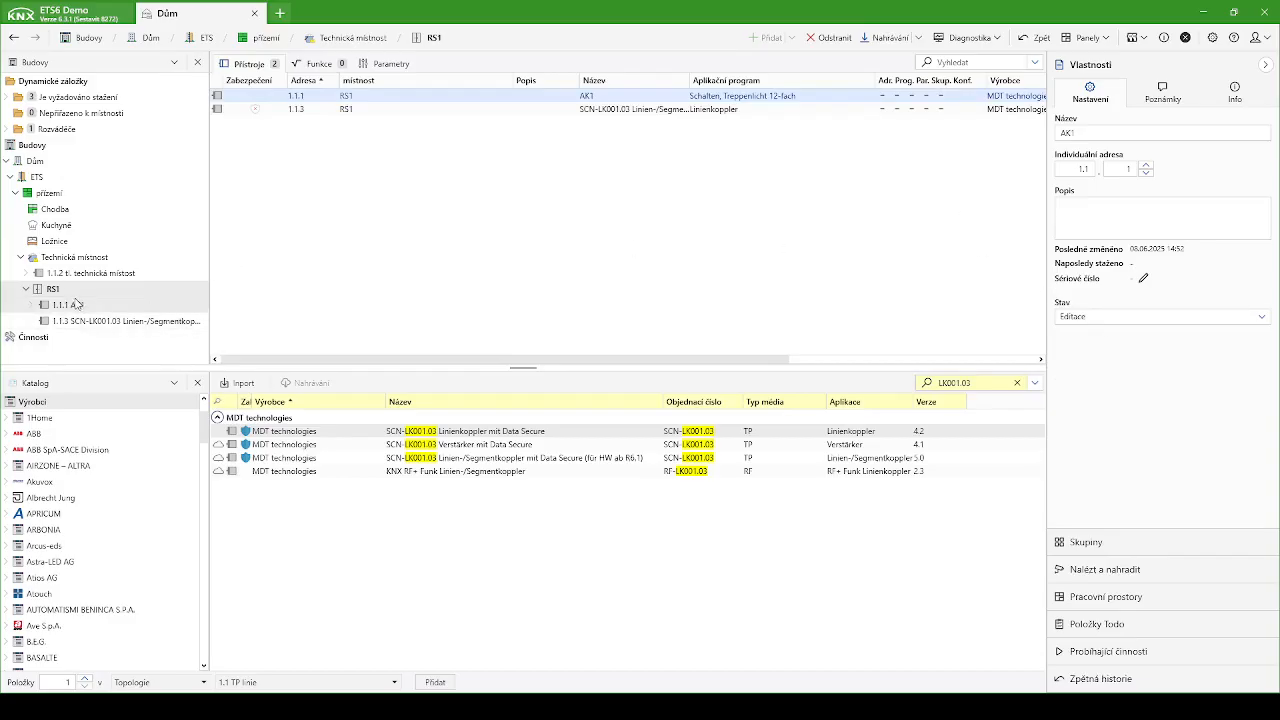
pyautogui.click(52, 274)
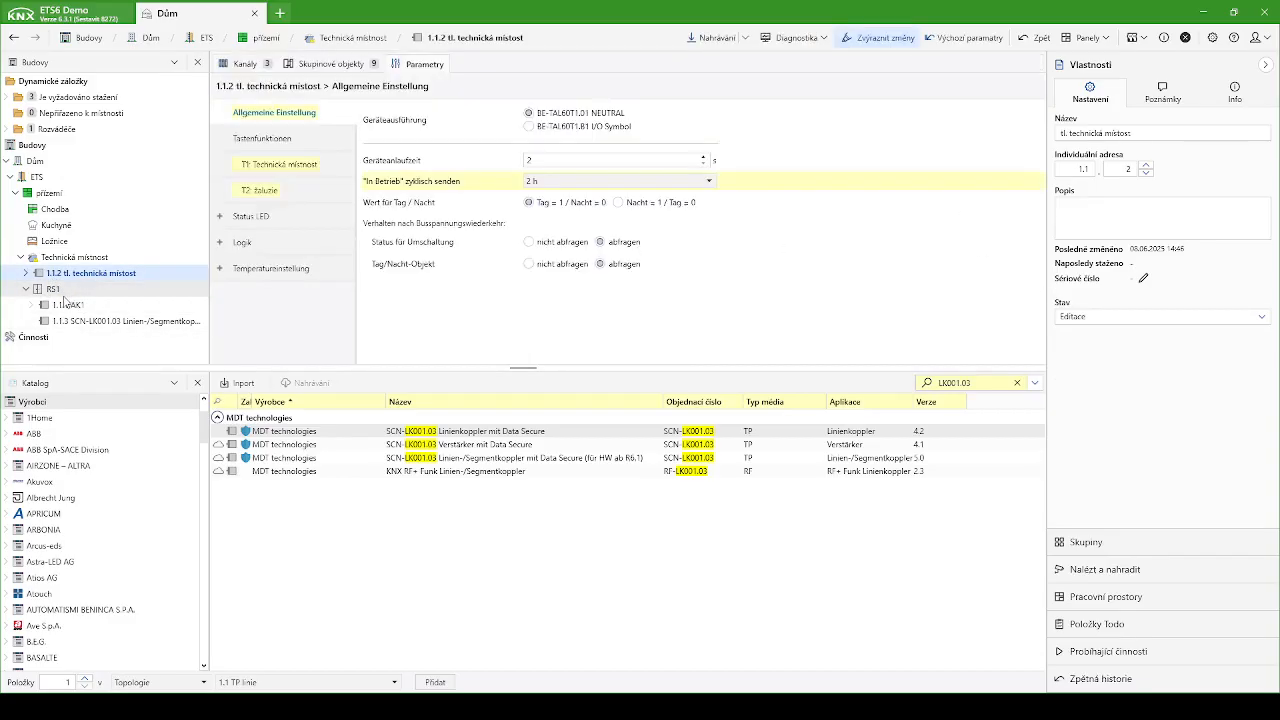
# Close the product catalogue and review coupler 1.1.3's Allgemein, Hauptlinie (Main) and Linie (Sub) parameters, including the Telegrammweiterleitung options
pyautogui.click(92, 321)
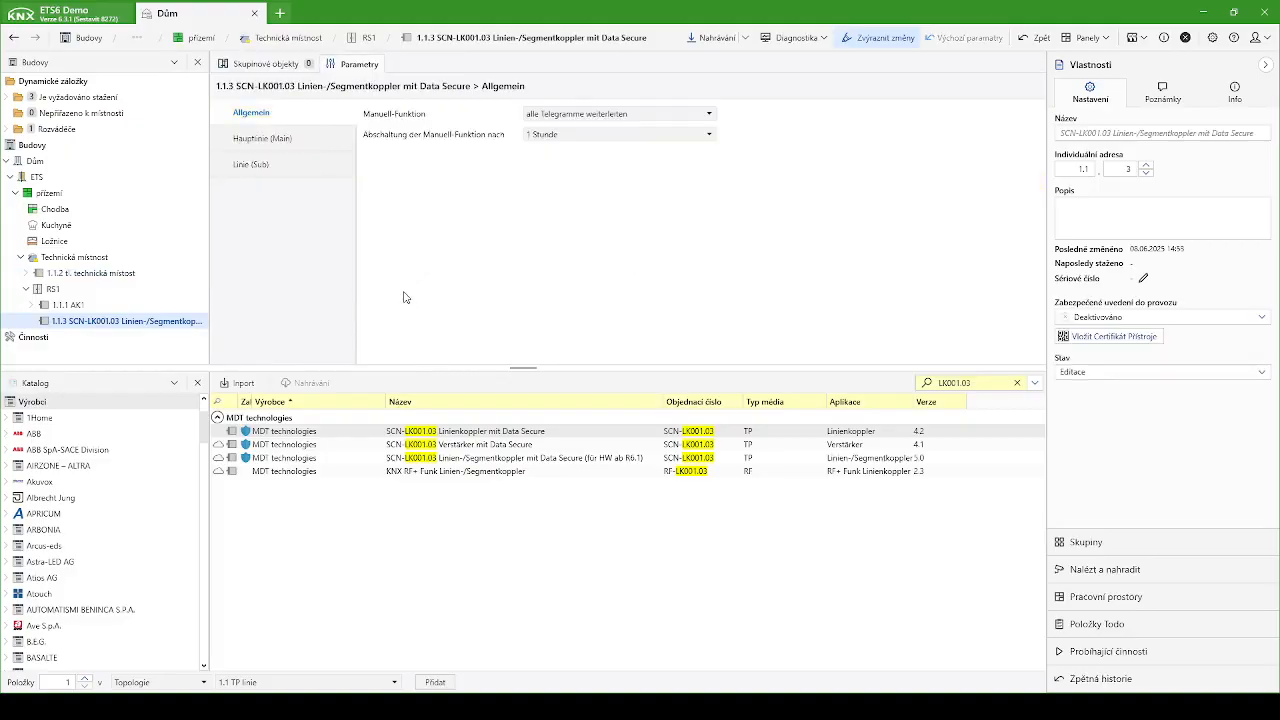
pyautogui.click(197, 385)
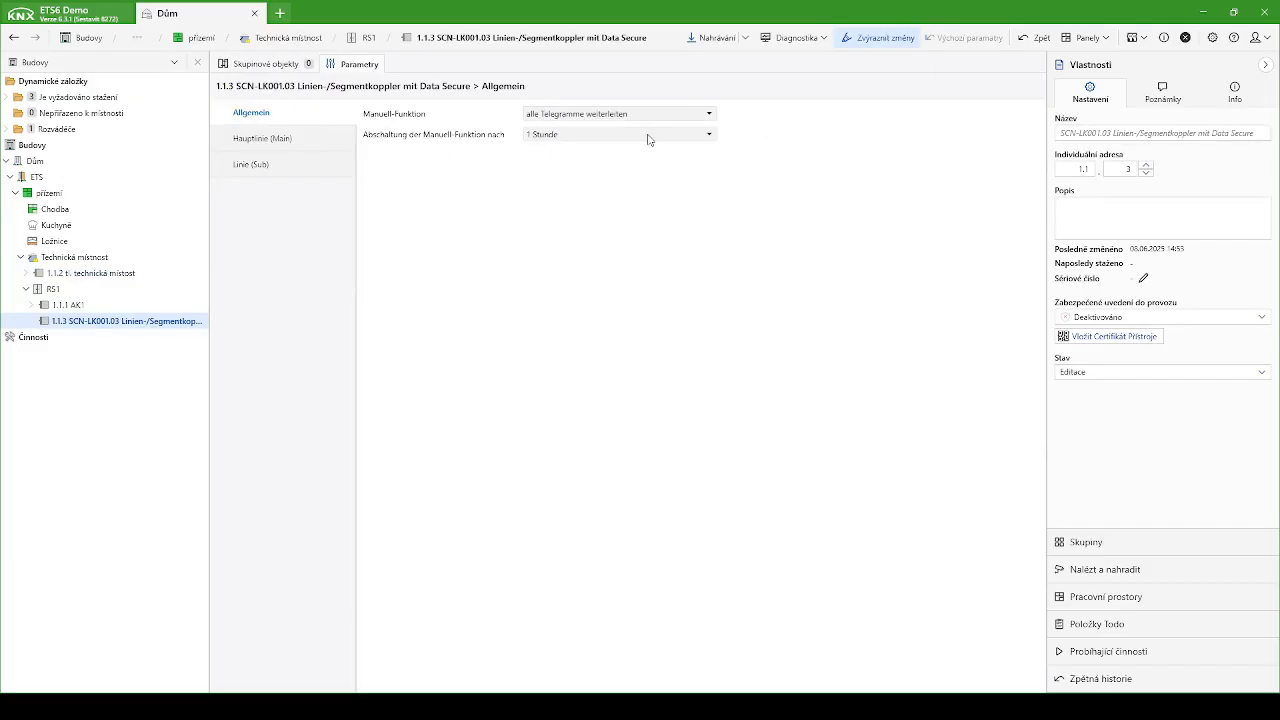
pyautogui.click(265, 143)
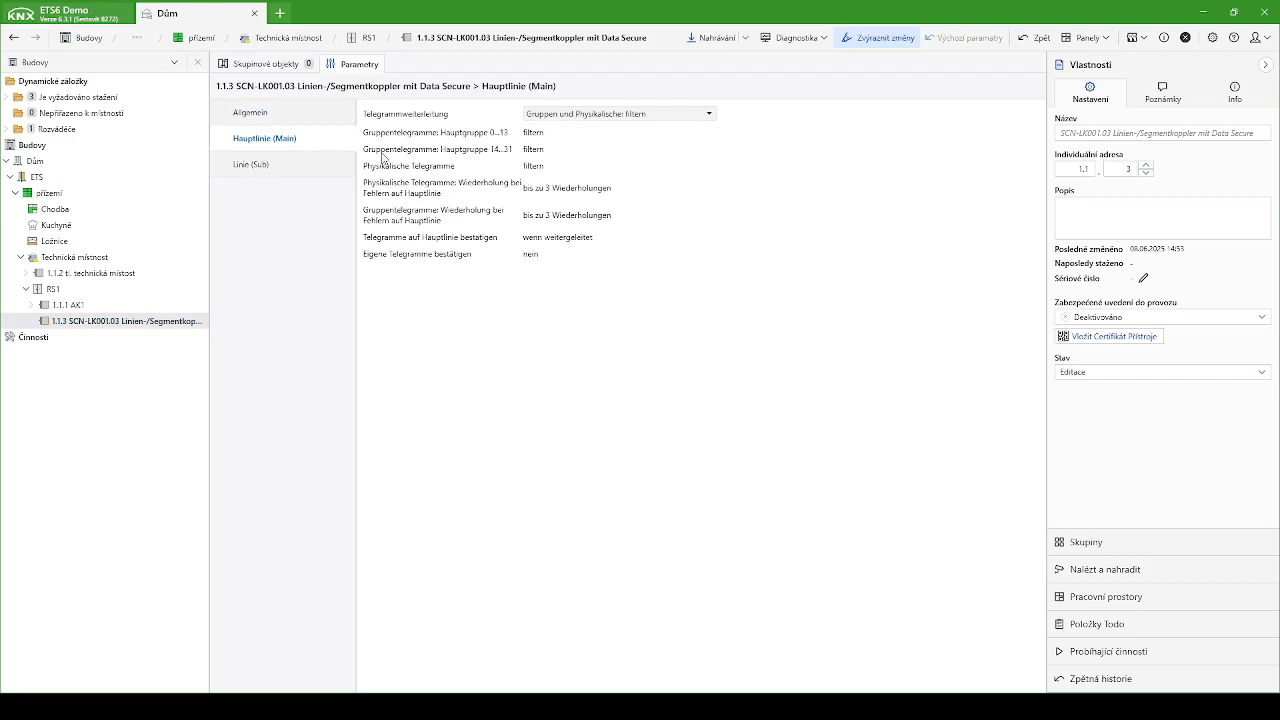
pyautogui.click(569, 117)
pyautogui.click(254, 168)
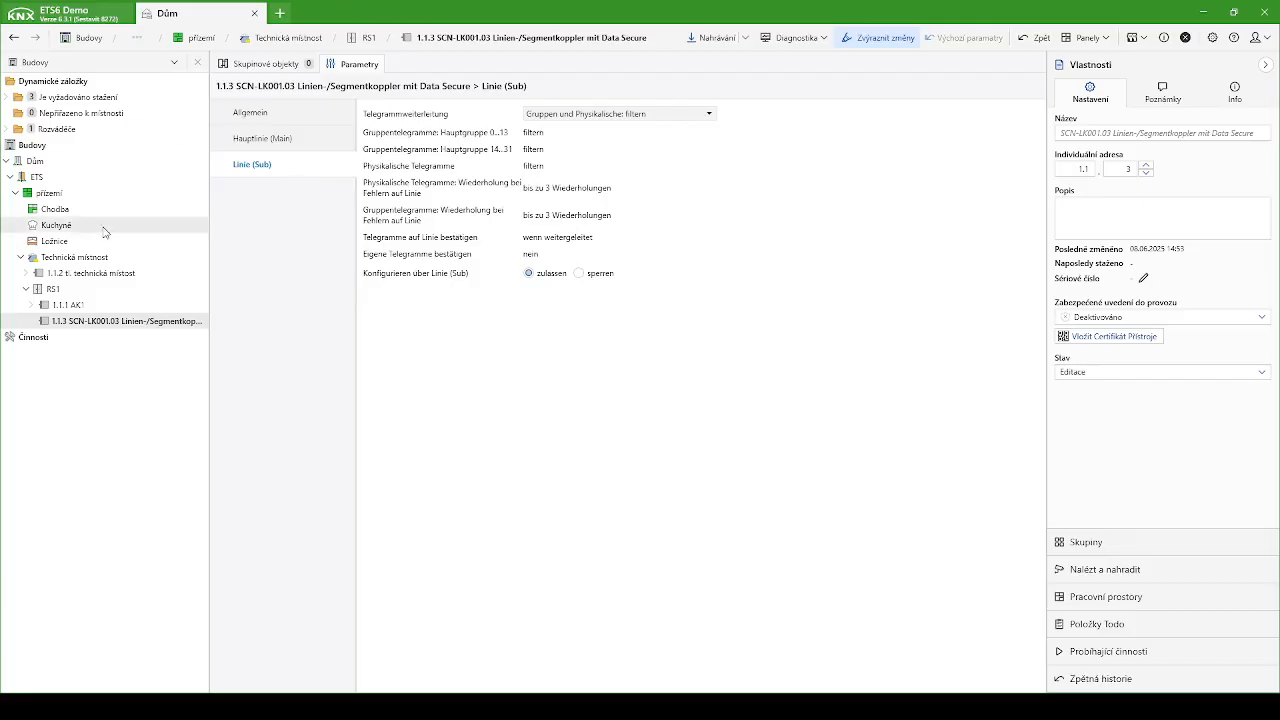
# Look at AK1's channels in the building tree, and widen the Název column in RS1's device list
pyautogui.click(36, 305)
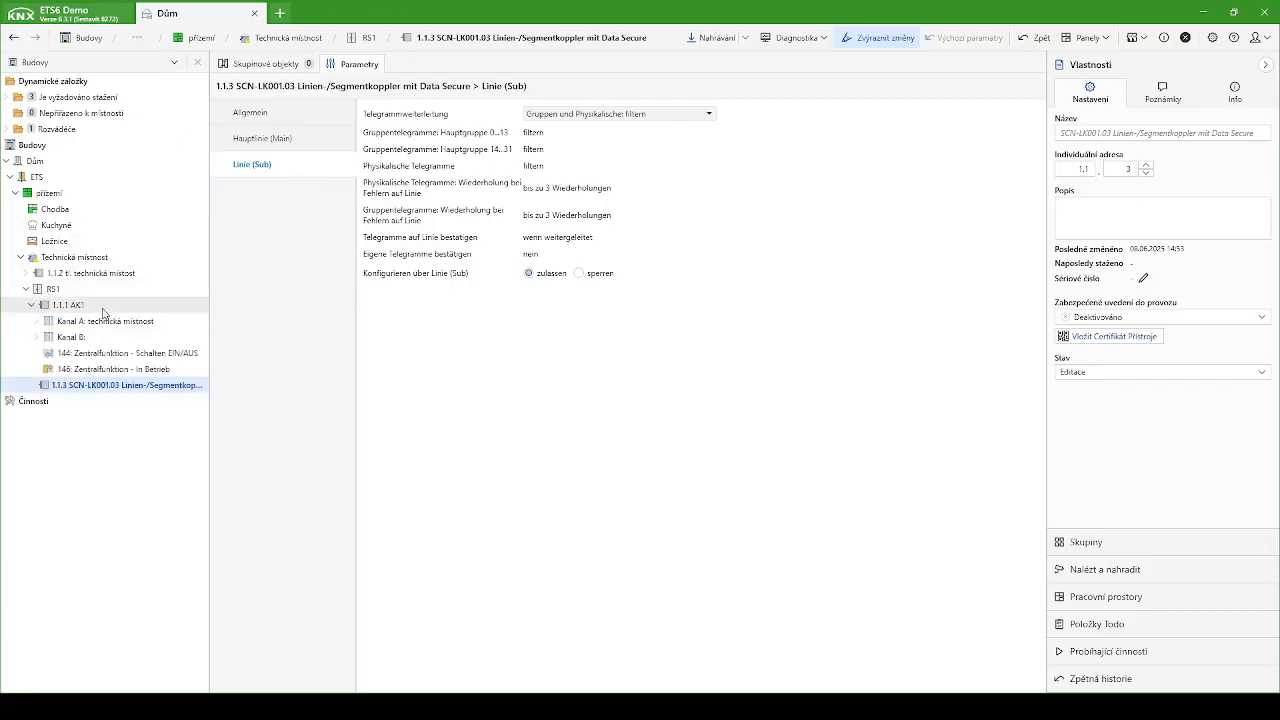
pyautogui.click(31, 306)
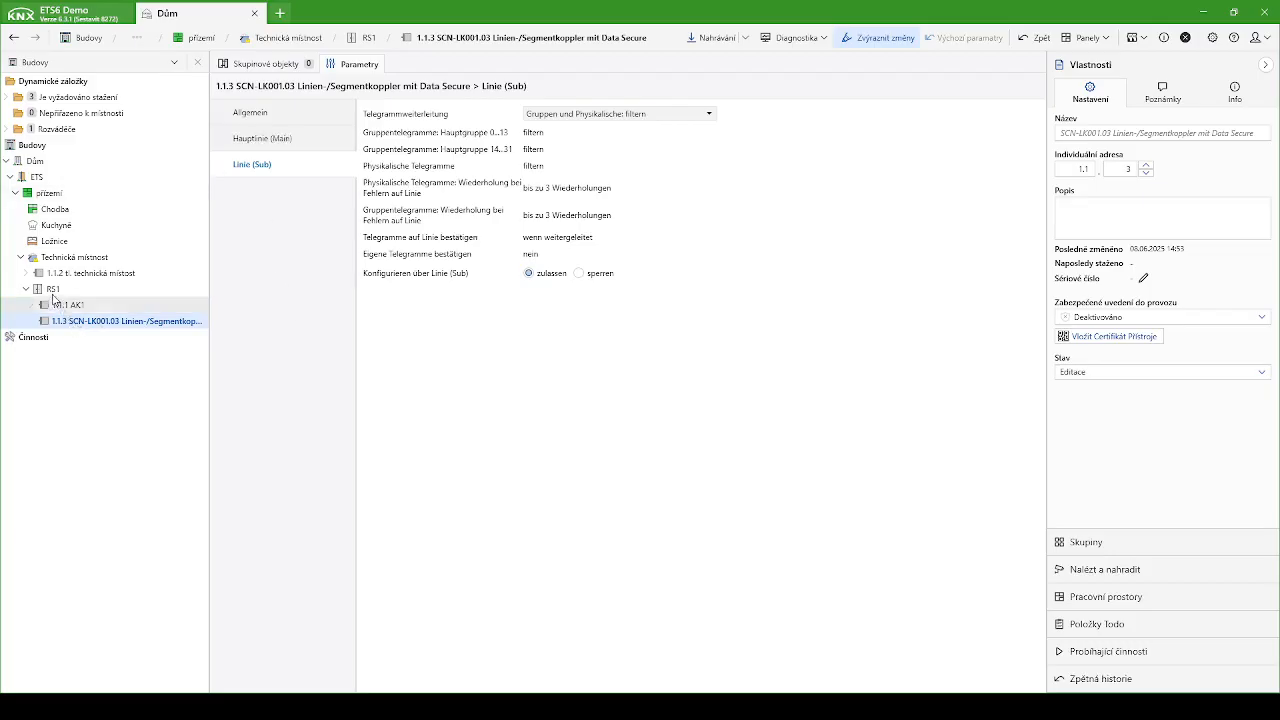
pyautogui.click(193, 292)
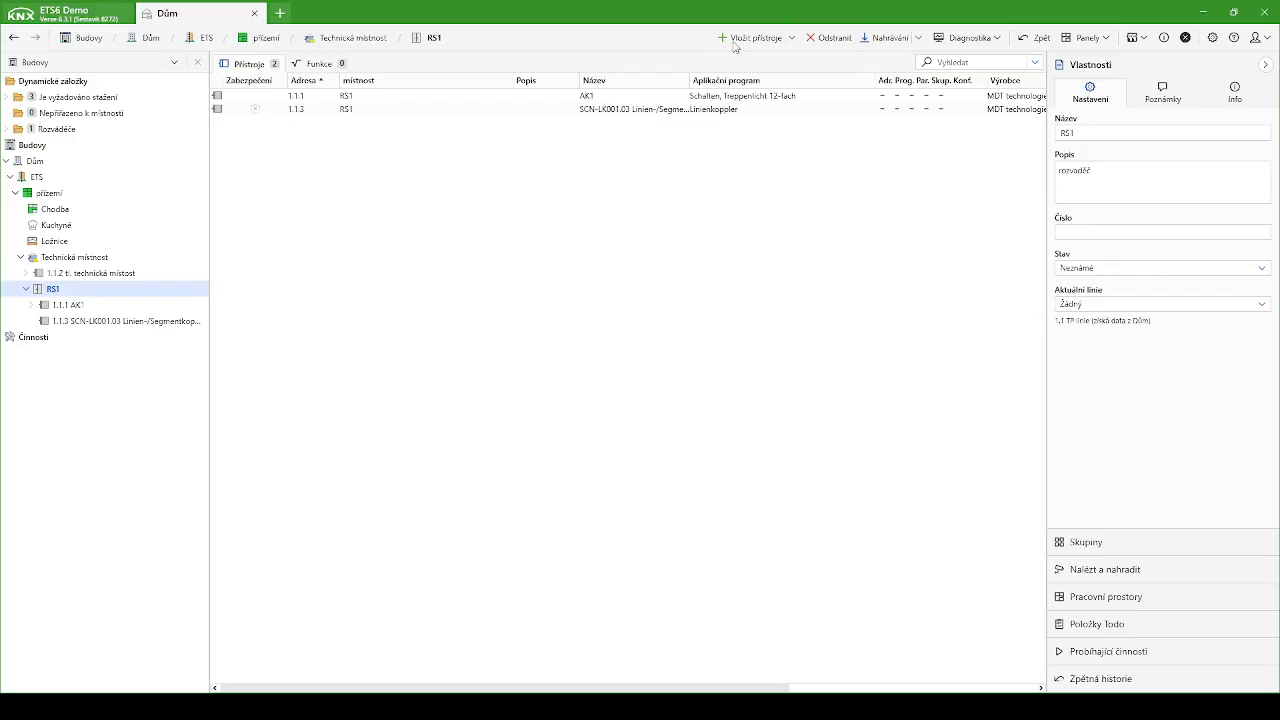
pyautogui.moveTo(688, 87); pyautogui.dragTo(762, 96)
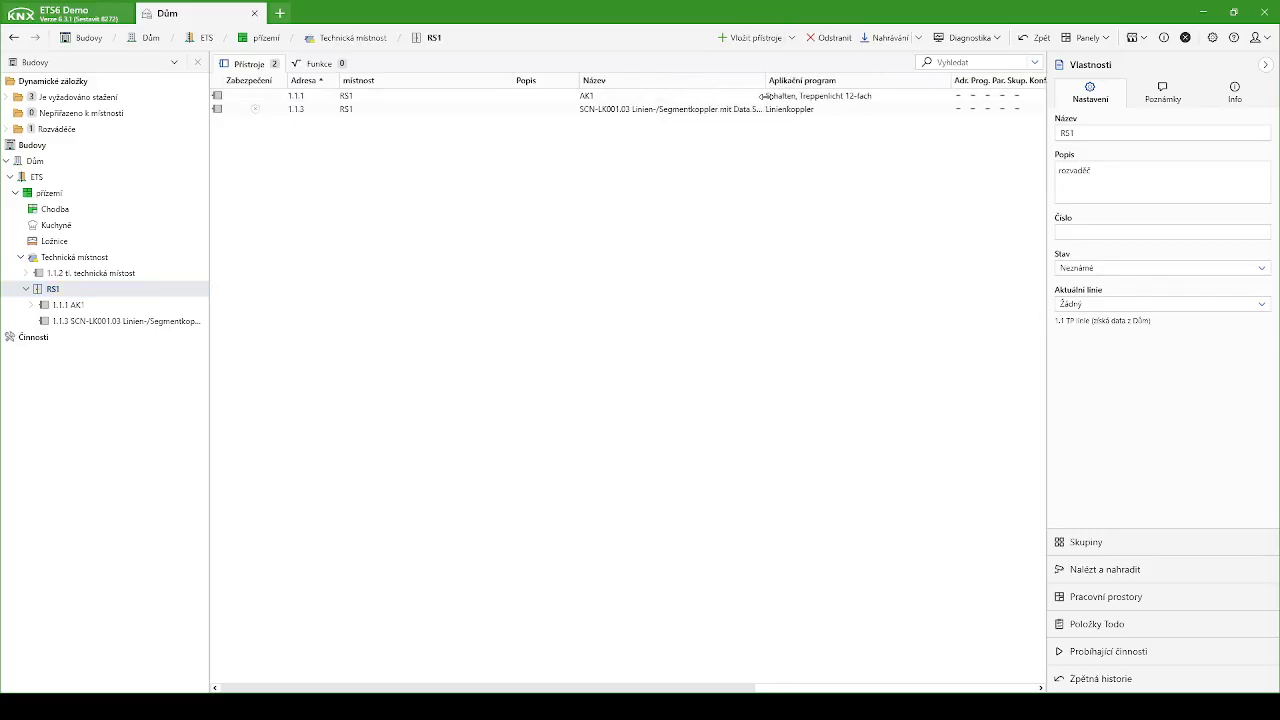
# Rename line coupler 1.1.3 as LK1 and check its group objects
pyautogui.click(88, 322)
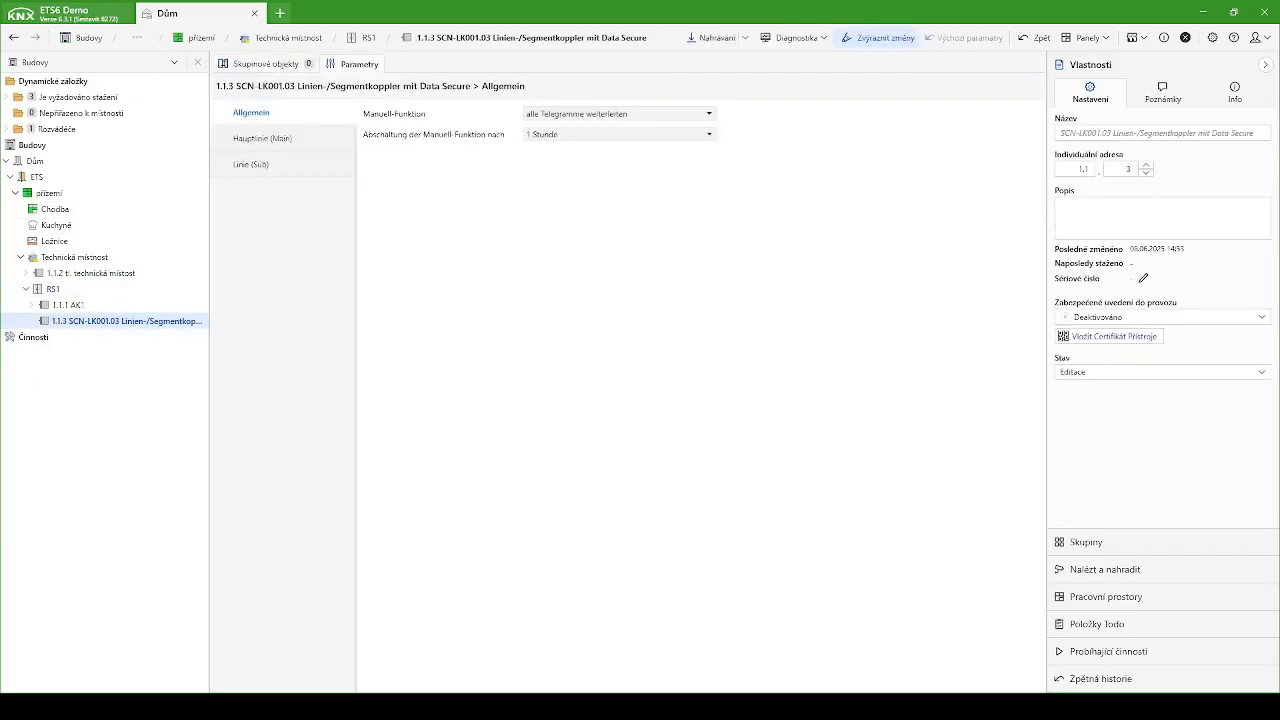
pyautogui.click(1255, 134)
pyautogui.moveTo(1268, 134); pyautogui.dragTo(1048, 140)
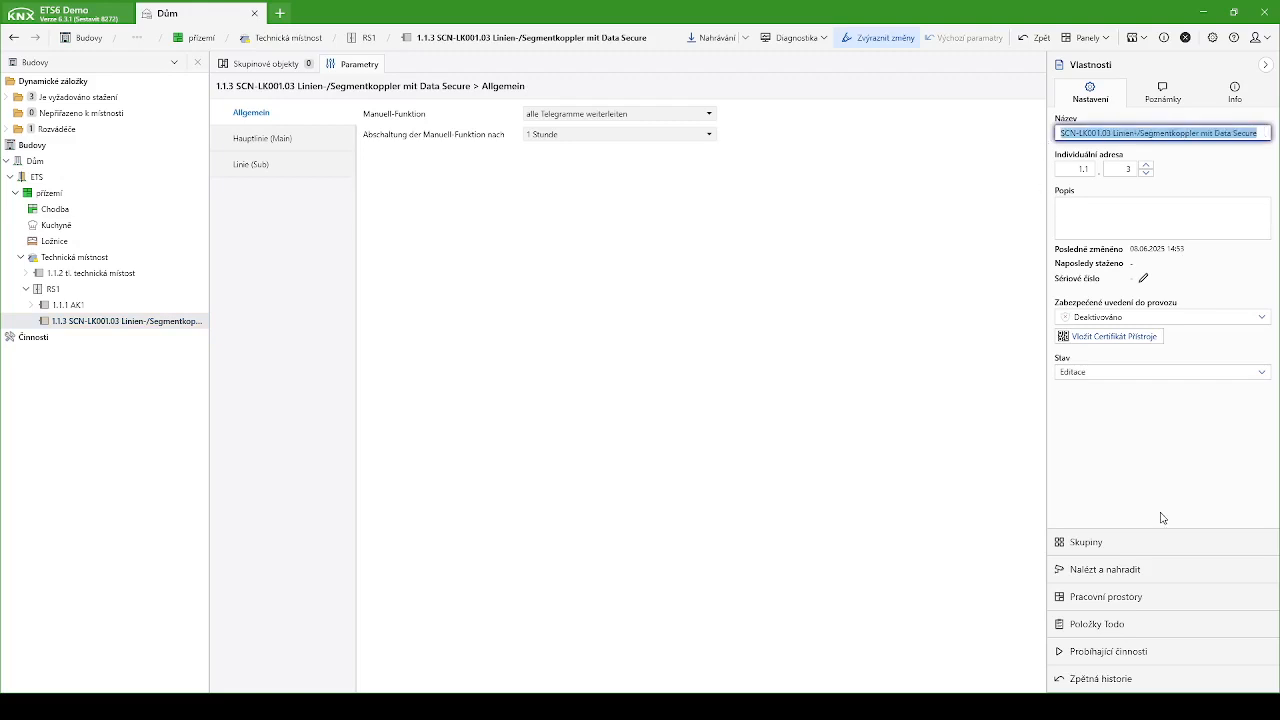
pyautogui.write('LK1')
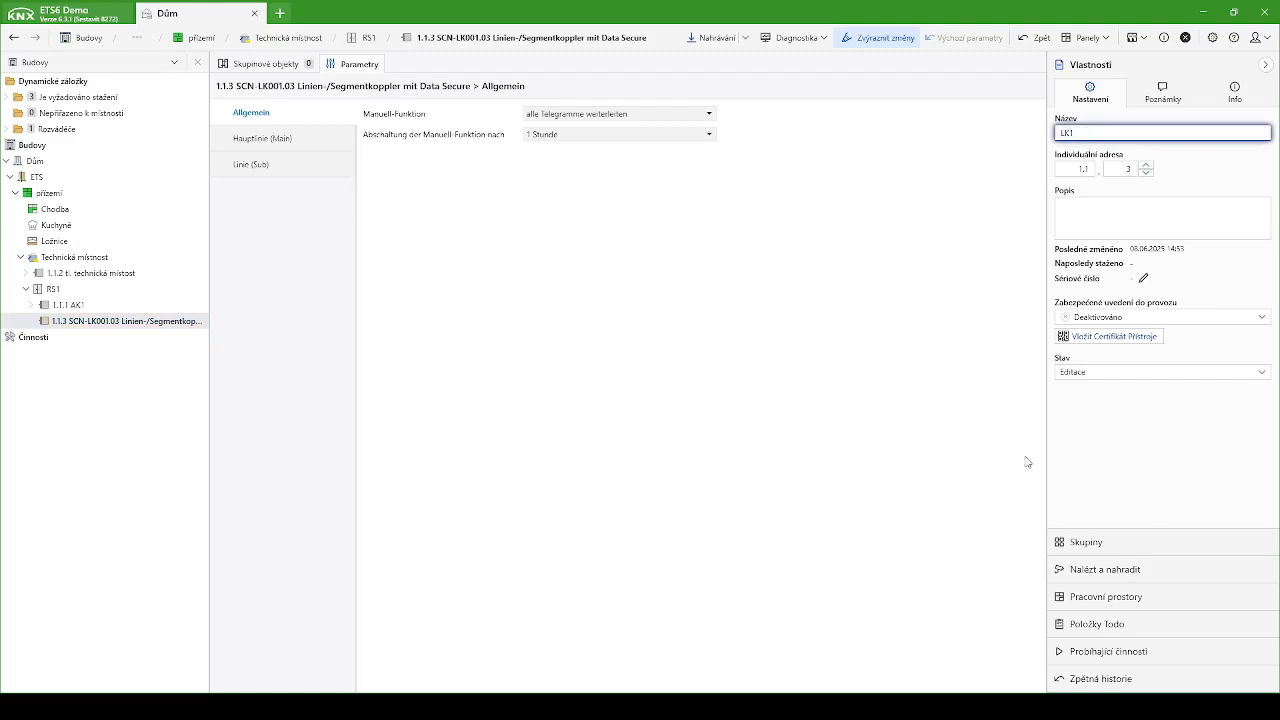
pyautogui.press('Return')
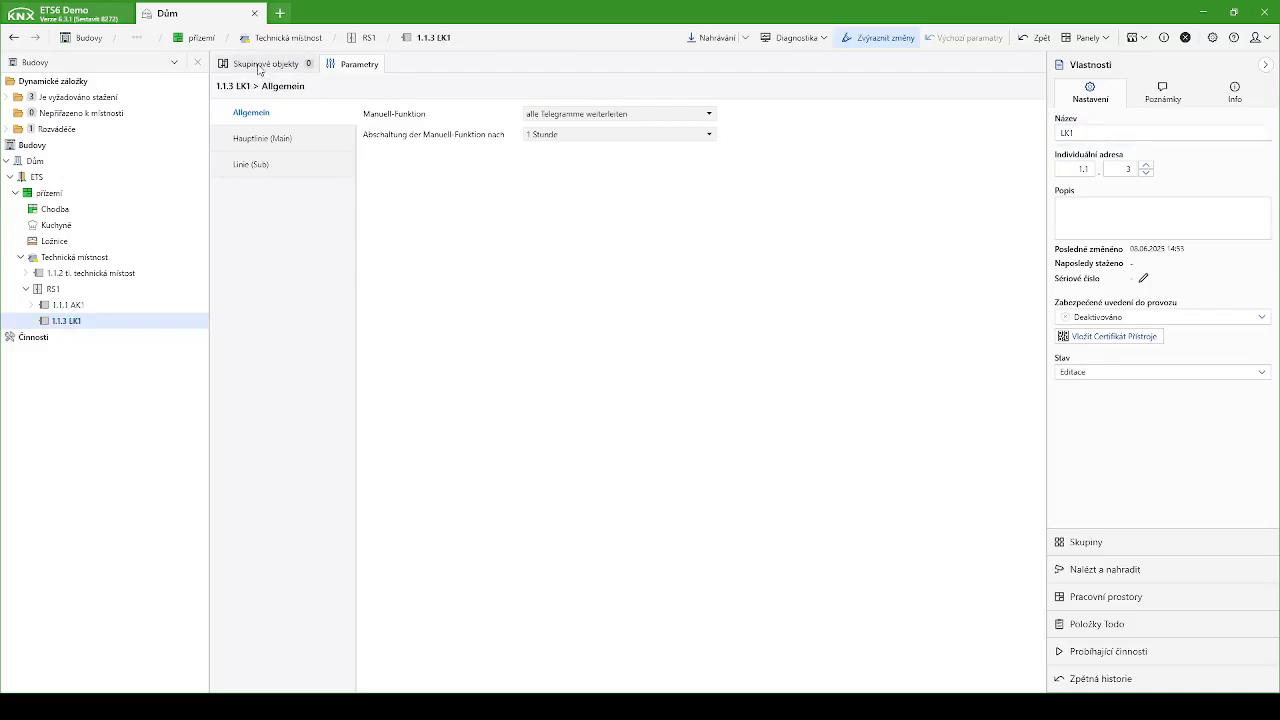
pyautogui.click(262, 64)
# Enter rozvaděč as the description of LK1 in RS1's device list
pyautogui.click(100, 289)
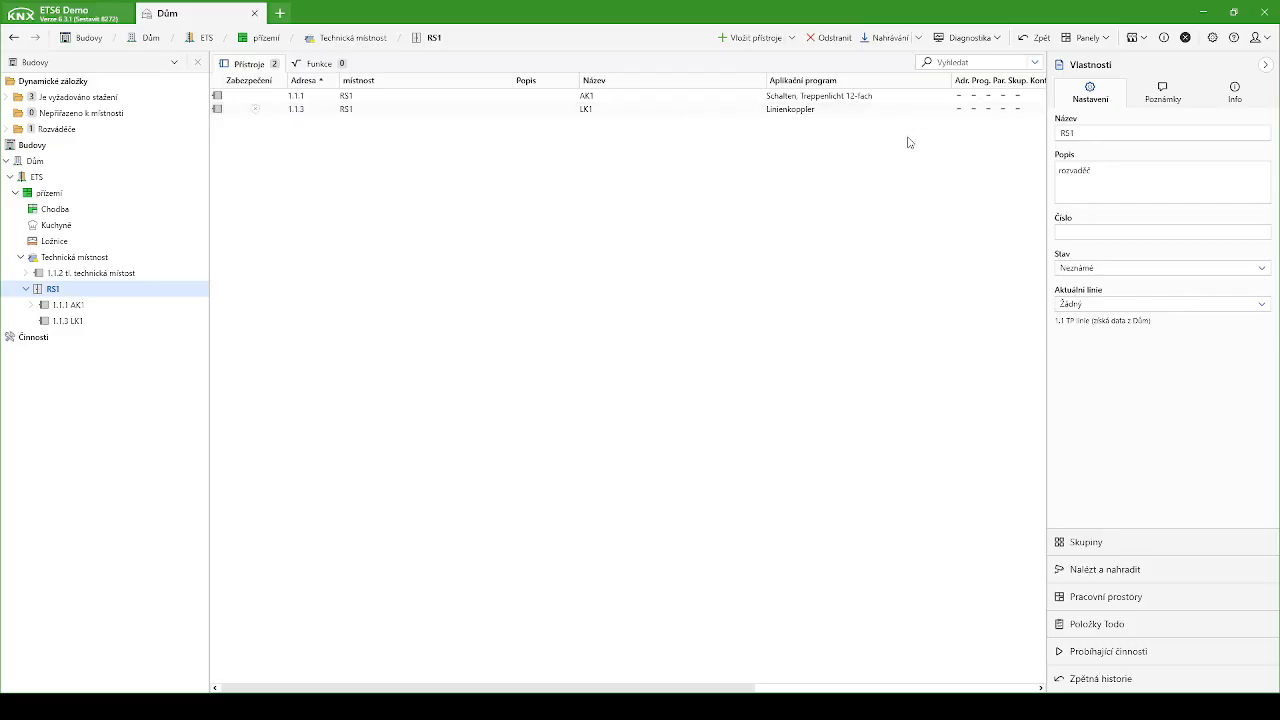
pyautogui.click(426, 109)
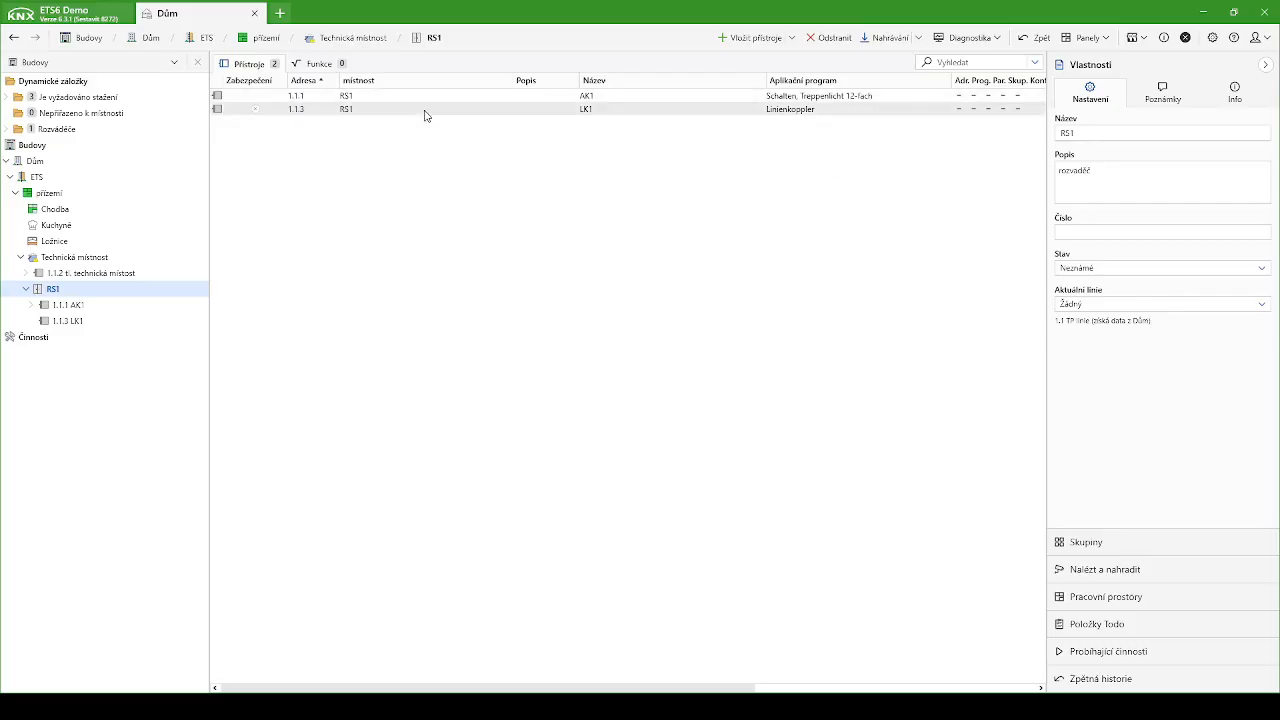
pyautogui.click(1116, 212)
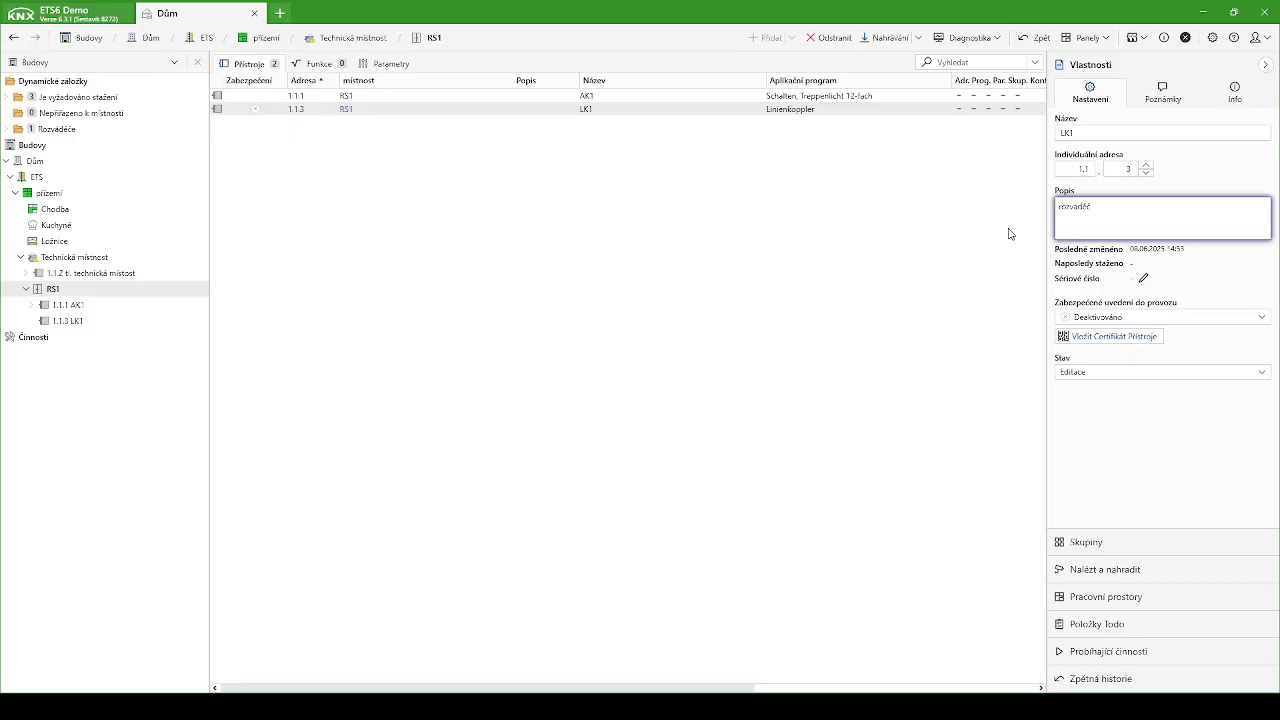
pyautogui.click(960, 237)
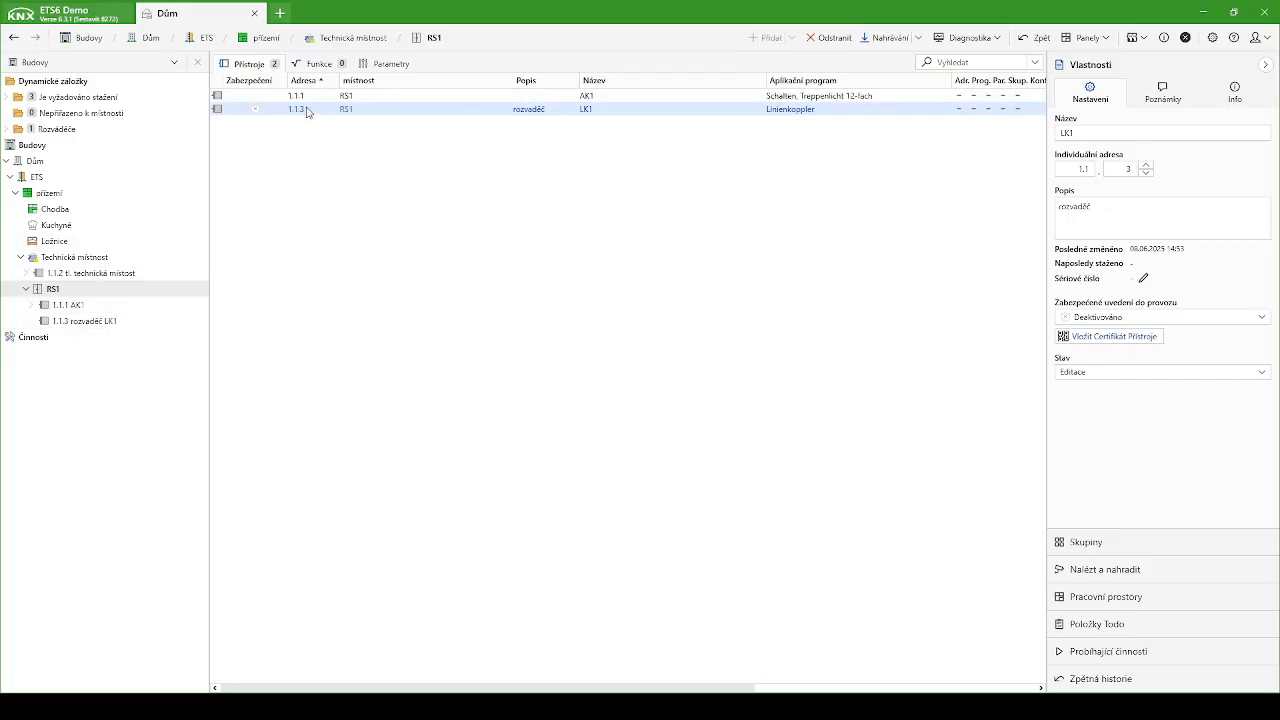
# Change AK1's individual address to 1.1.4
pyautogui.click(346, 97)
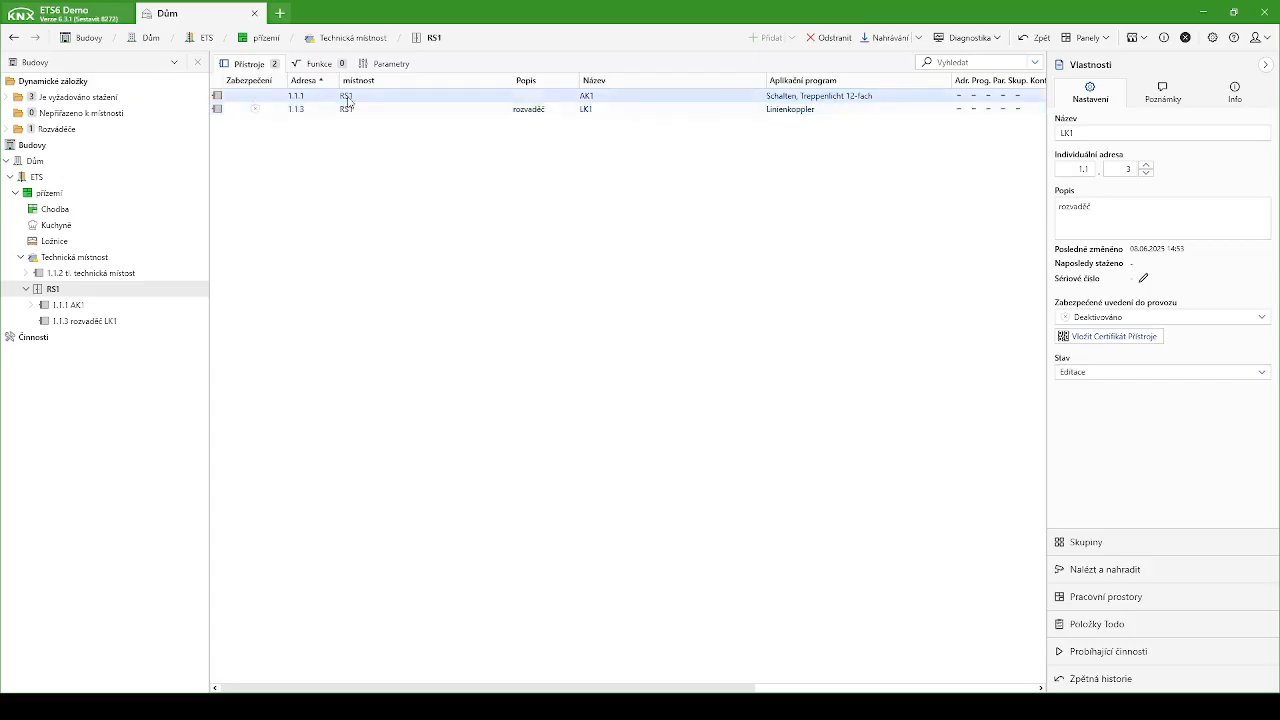
pyautogui.click(1147, 167)
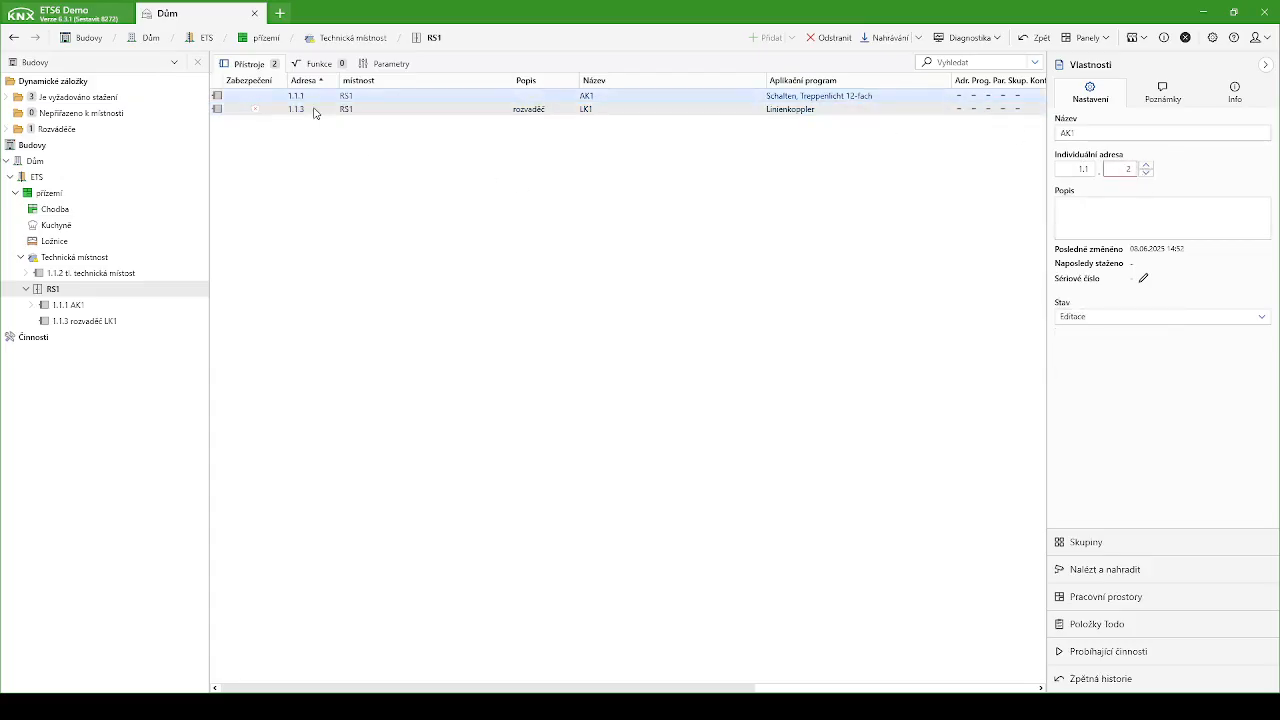
pyautogui.click(1147, 167)
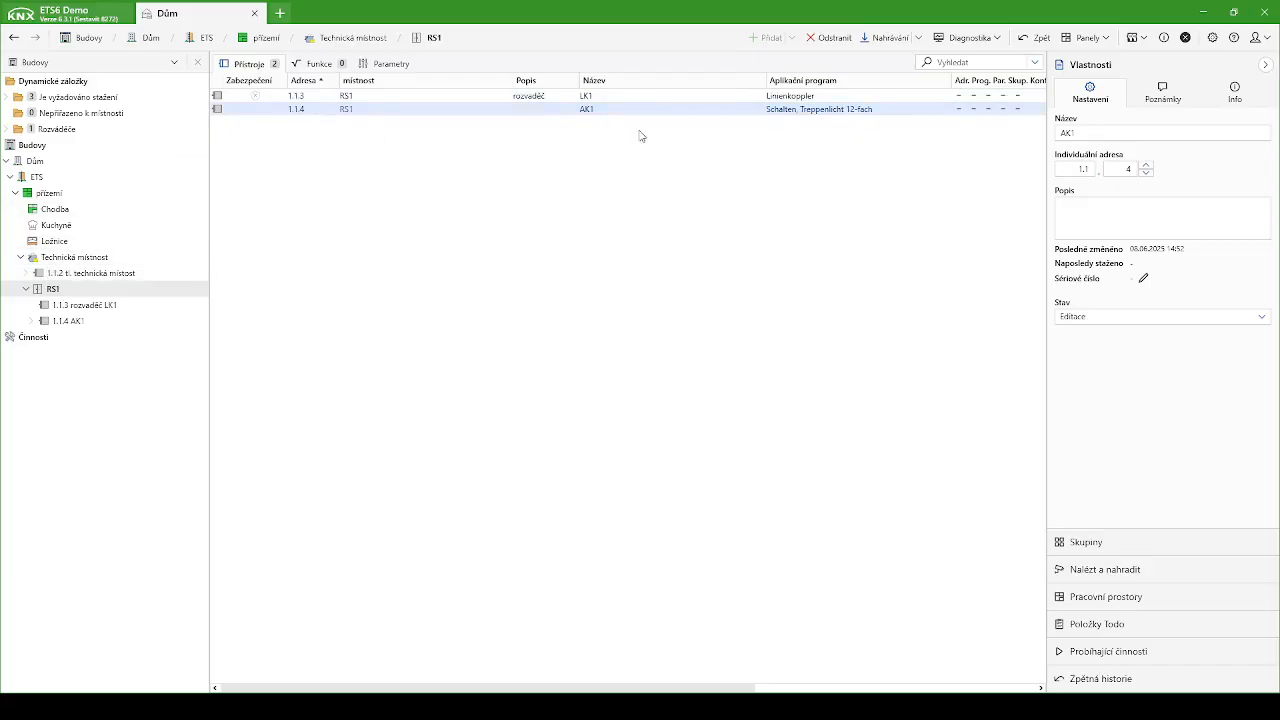
# Set line coupler LK1's individual address to 1.1.1
pyautogui.click(515, 100)
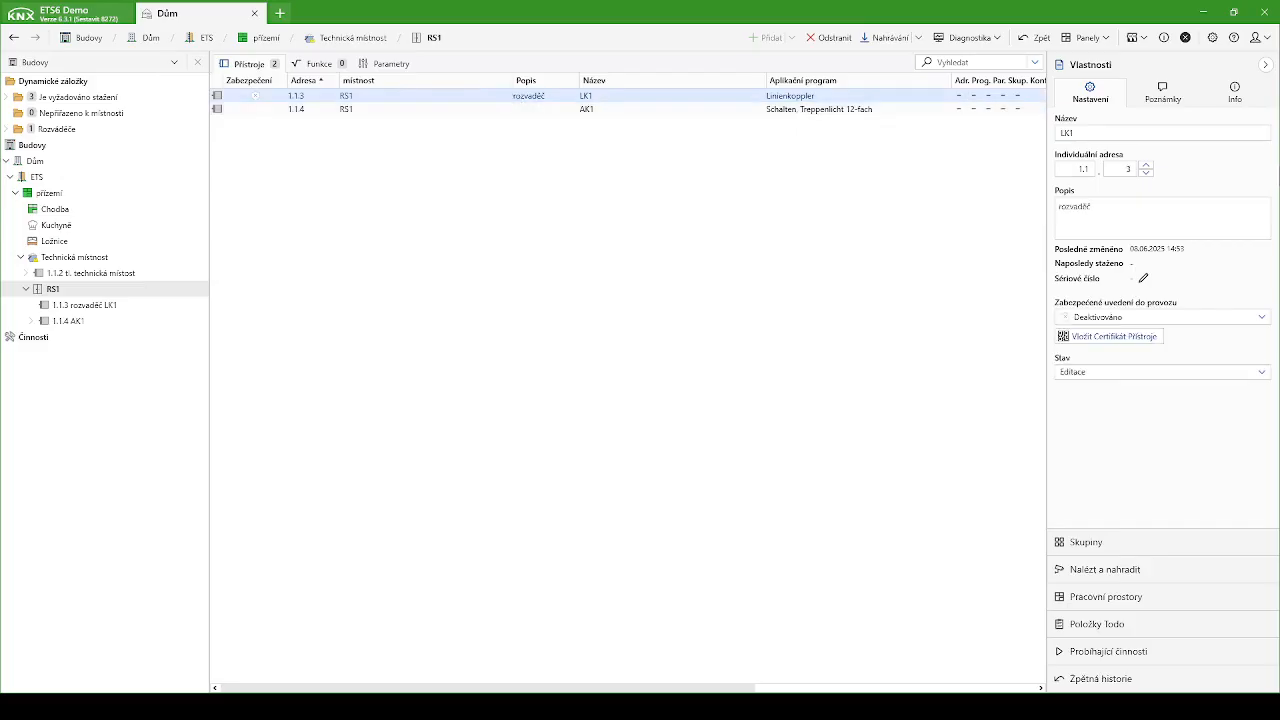
pyautogui.click(1146, 172)
pyautogui.click(1146, 172)
pyautogui.click(1146, 174)
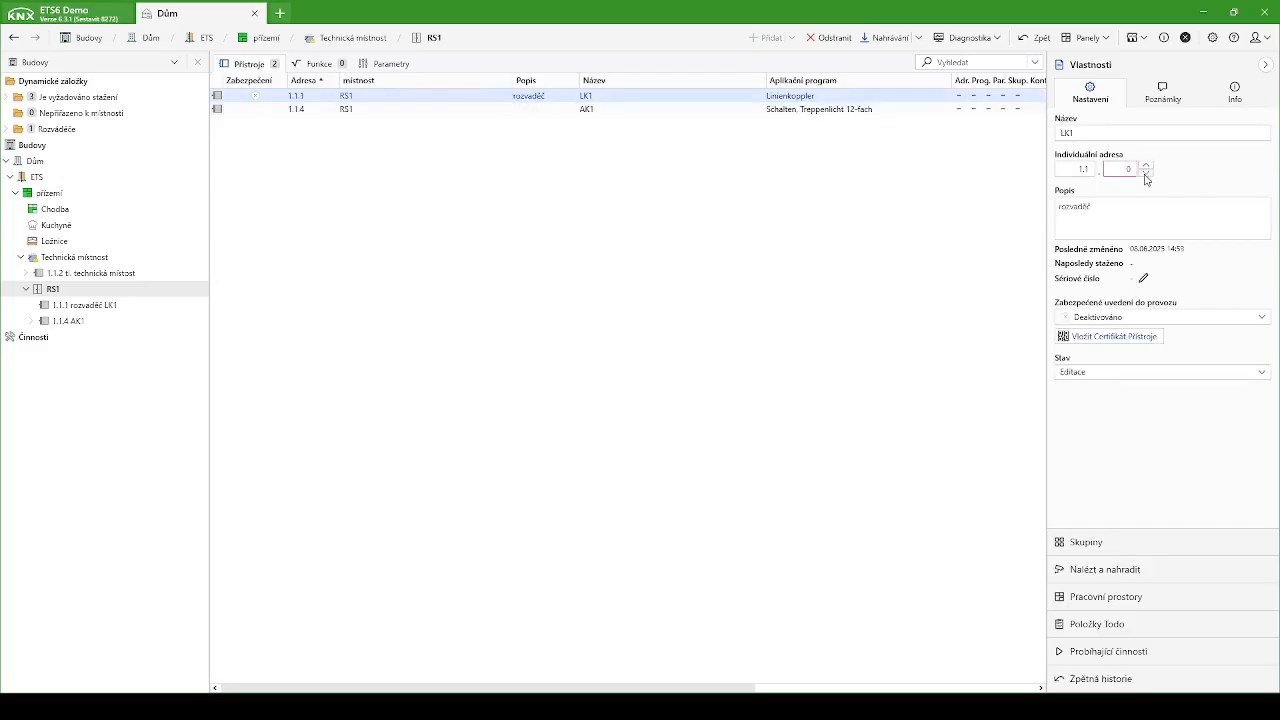
# Set actuator AK1's individual address to 1.1.3
pyautogui.click(286, 112)
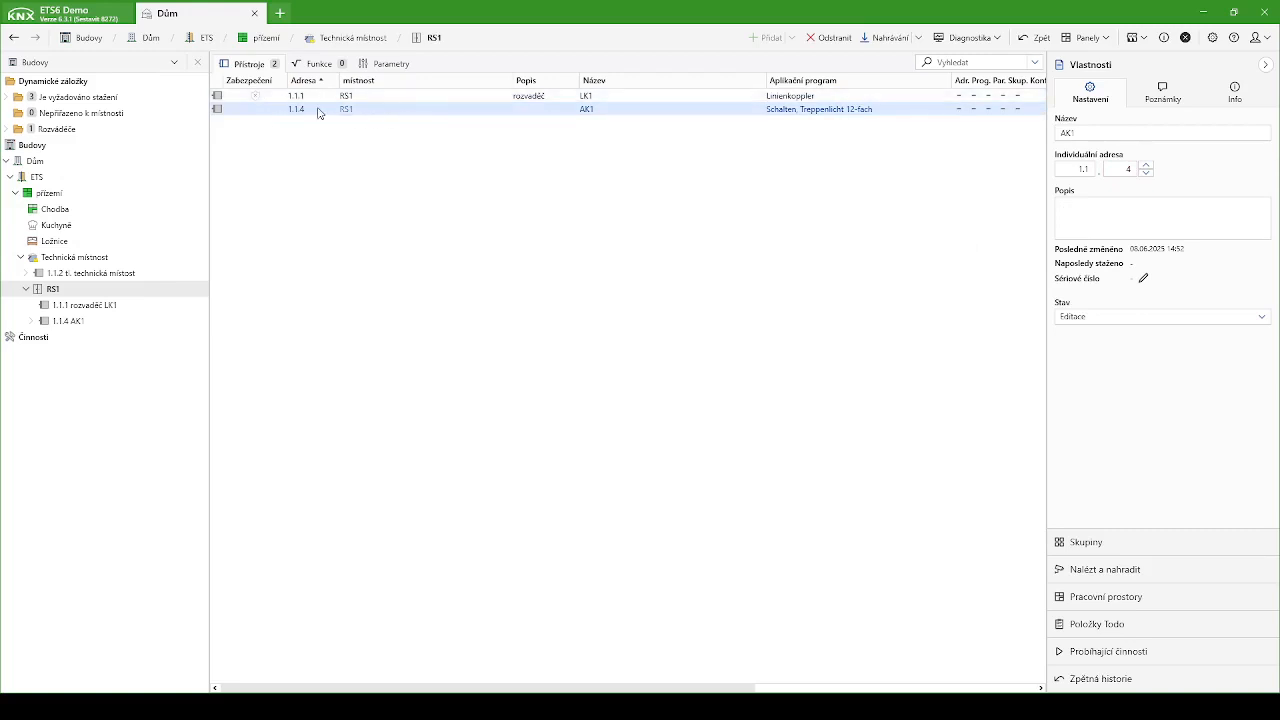
pyautogui.click(1146, 173)
pyautogui.click(420, 100)
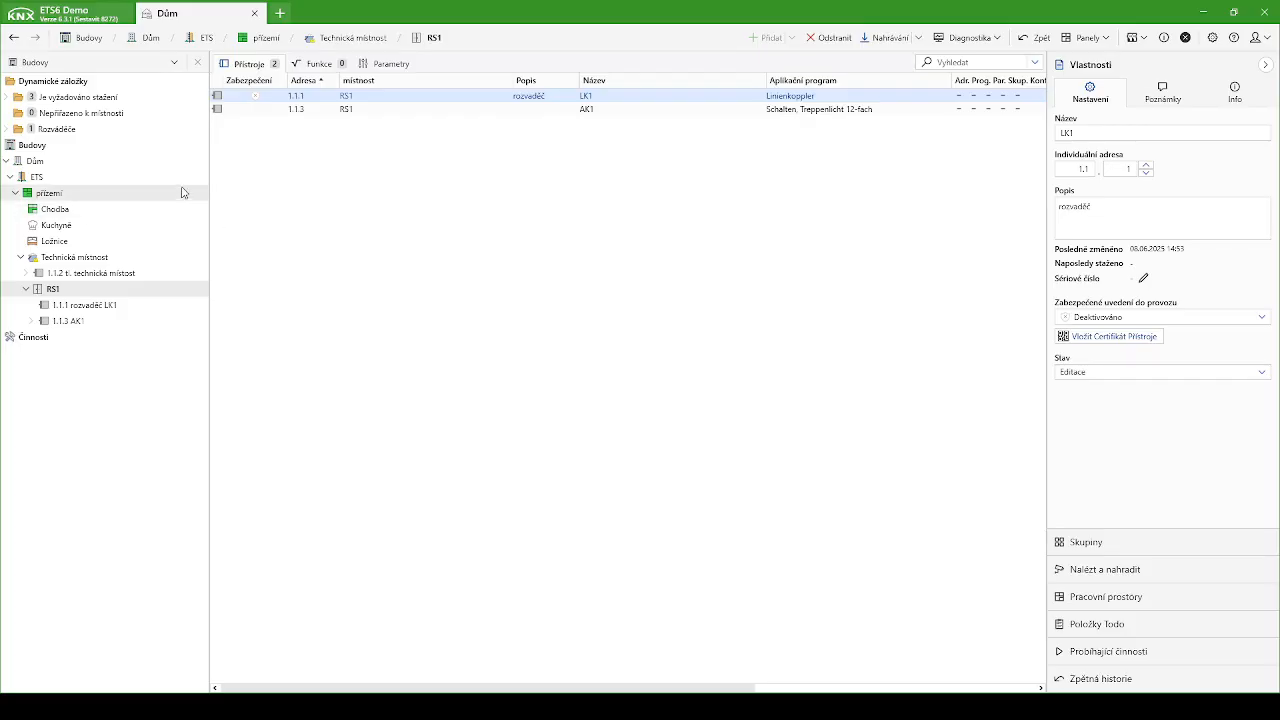
# Close the Dům project
pyautogui.click(255, 13)
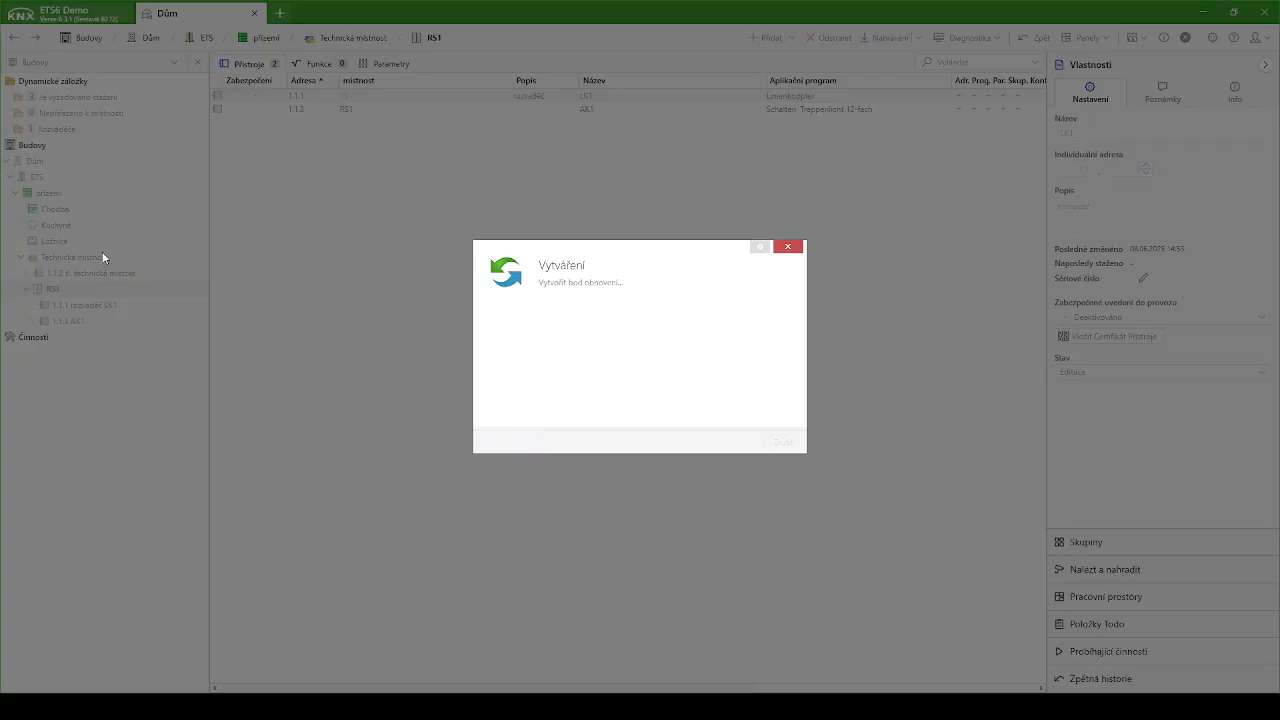